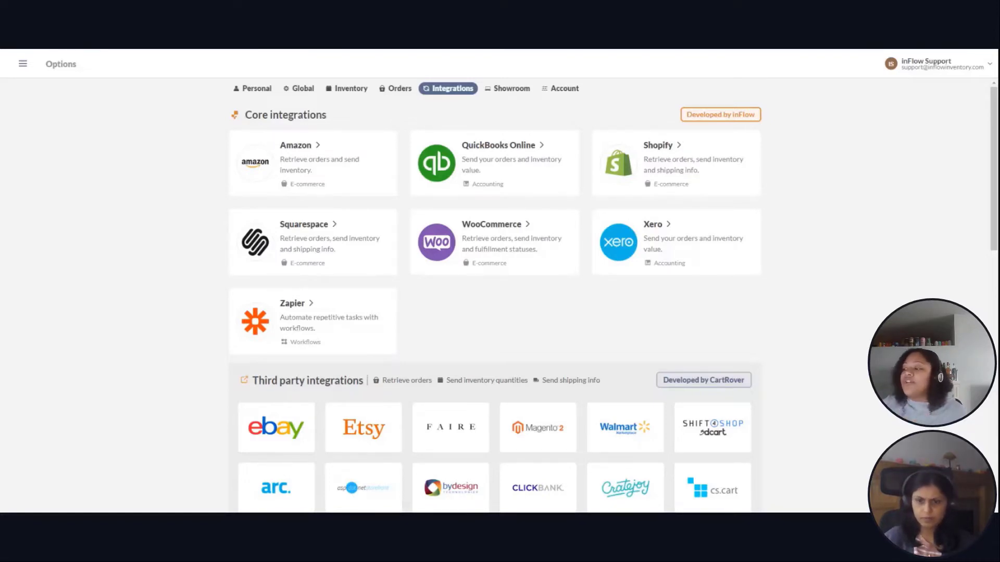
# Look through the core integrations, the CartRover third-party and EDI integrations, and the API keys section of the integrations options.
pyautogui.scroll(-5, 810, 185)
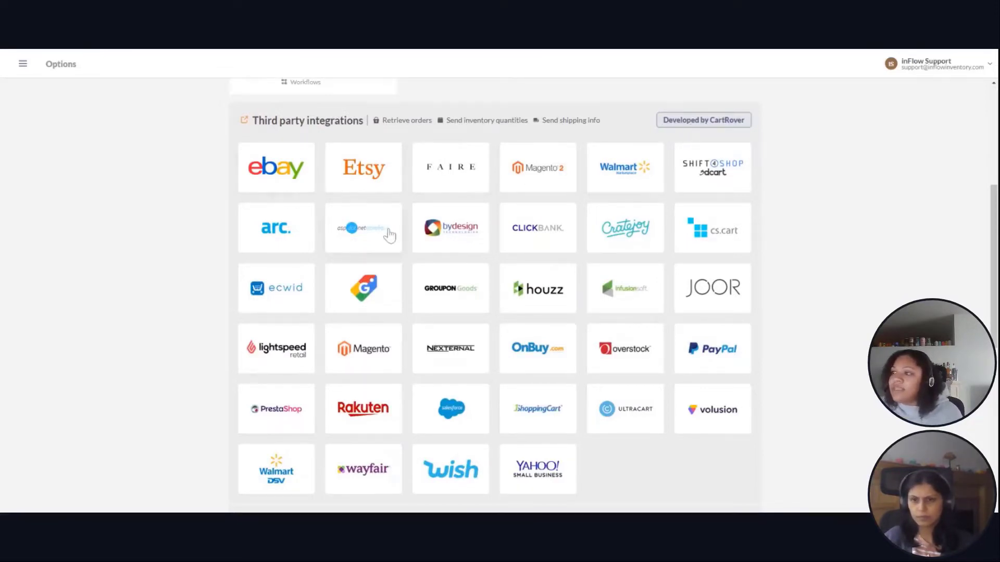
pyautogui.scroll(-1, 384, 220)
pyautogui.scroll(1, 346, 196)
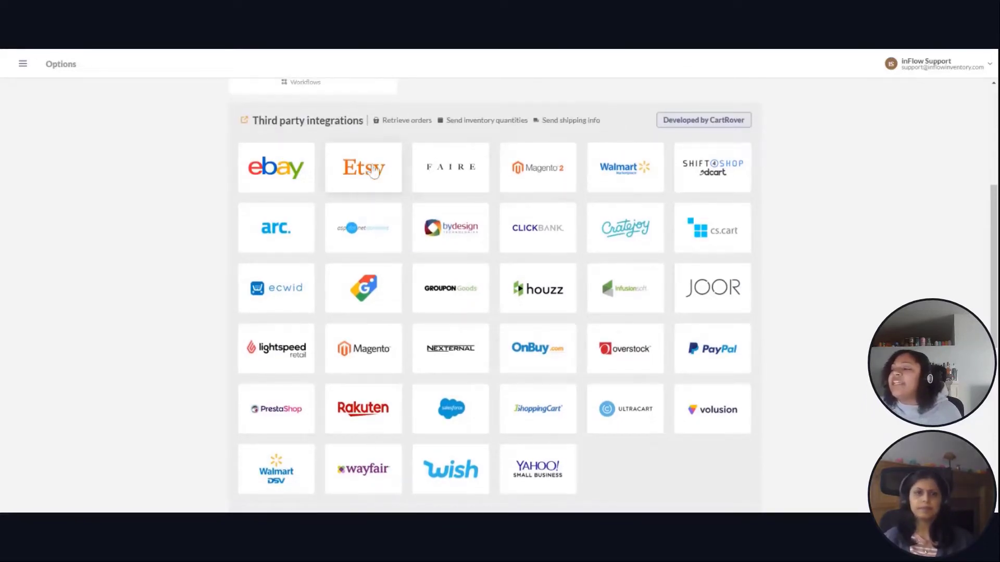
pyautogui.scroll(4, 373, 171)
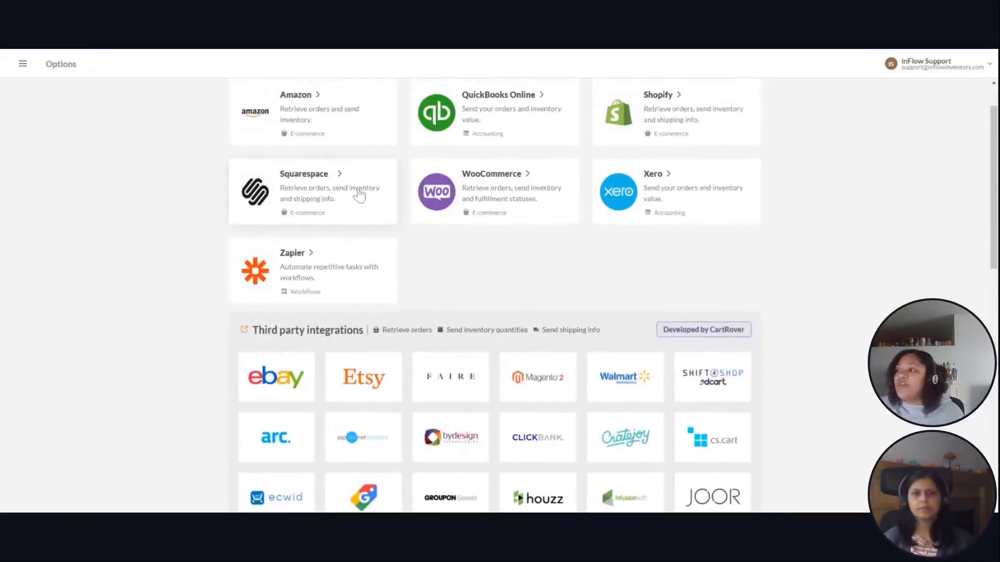
pyautogui.scroll(1, 359, 195)
pyautogui.scroll(-2, 460, 241)
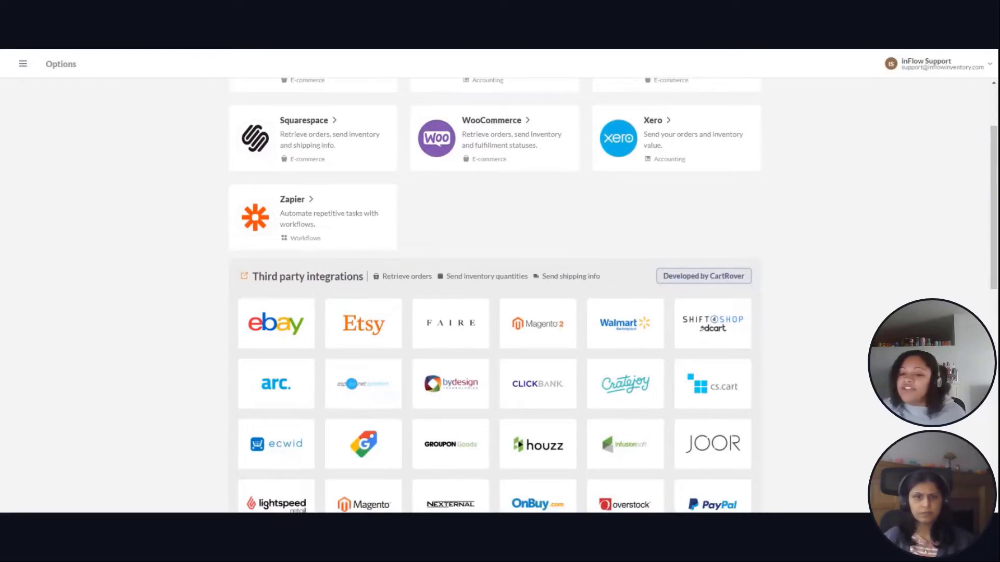
pyautogui.scroll(-8, 451, 235)
pyautogui.scroll(-3, 451, 234)
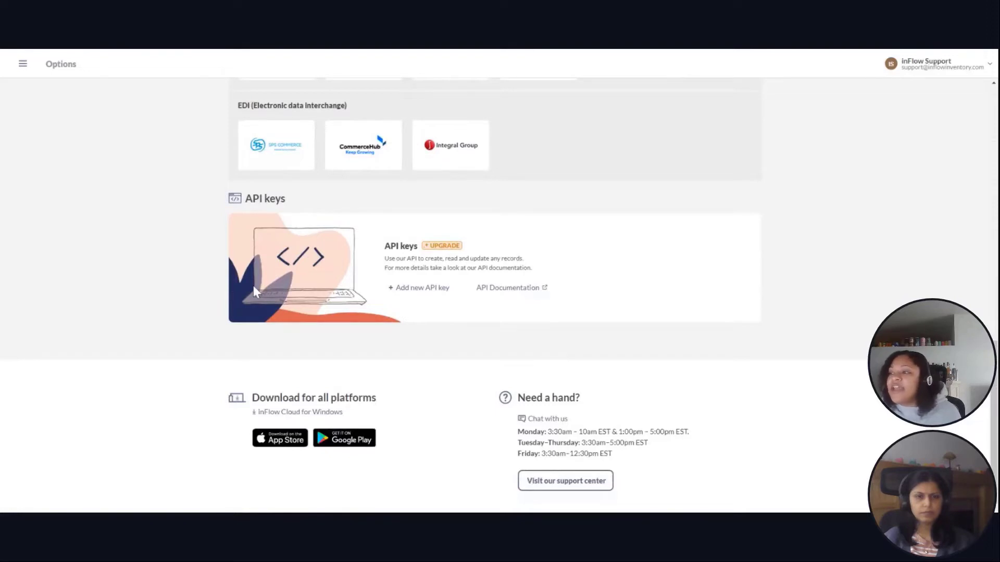
pyautogui.scroll(1, 482, 352)
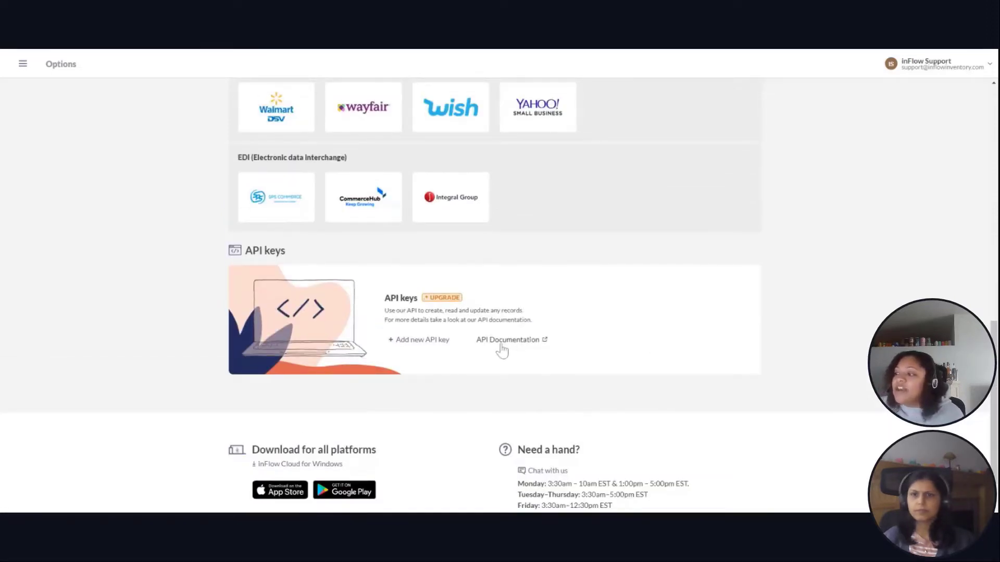
pyautogui.scroll(8, 359, 321)
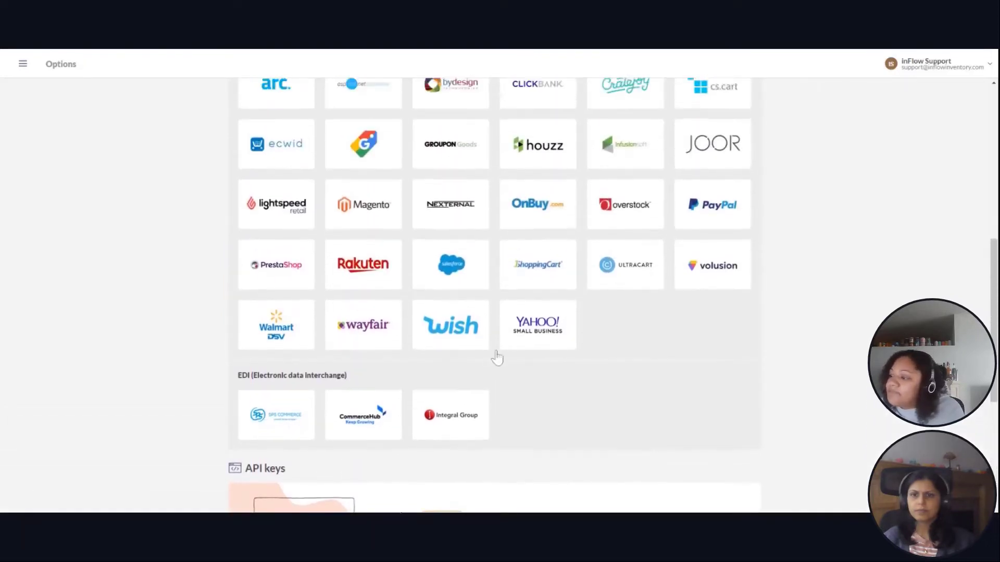
pyautogui.scroll(1, 884, 296)
pyautogui.scroll(-1, 864, 293)
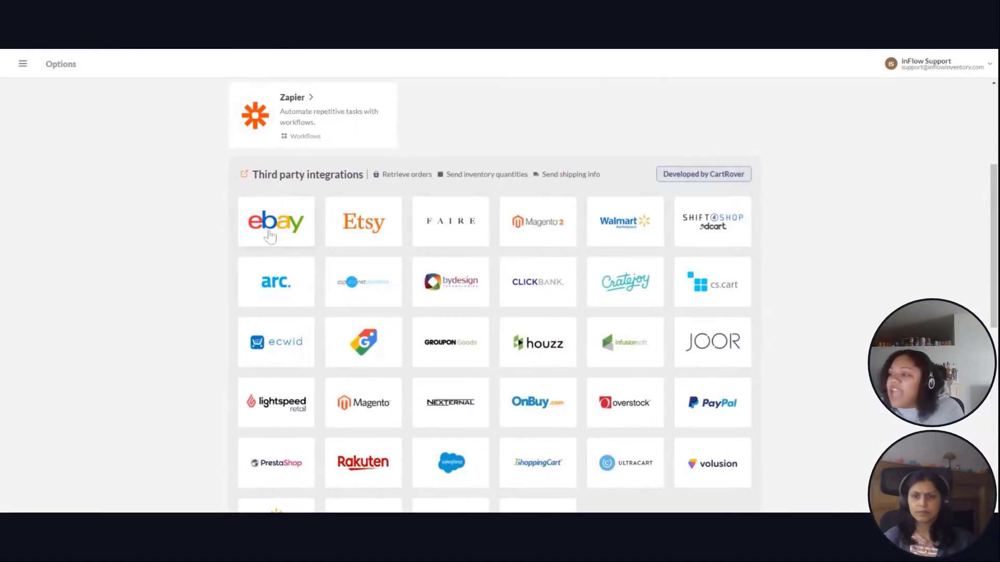
# Open the Etsy integration's CartRover setup and go through its Create CartRover account stage.
pyautogui.click(357, 227)
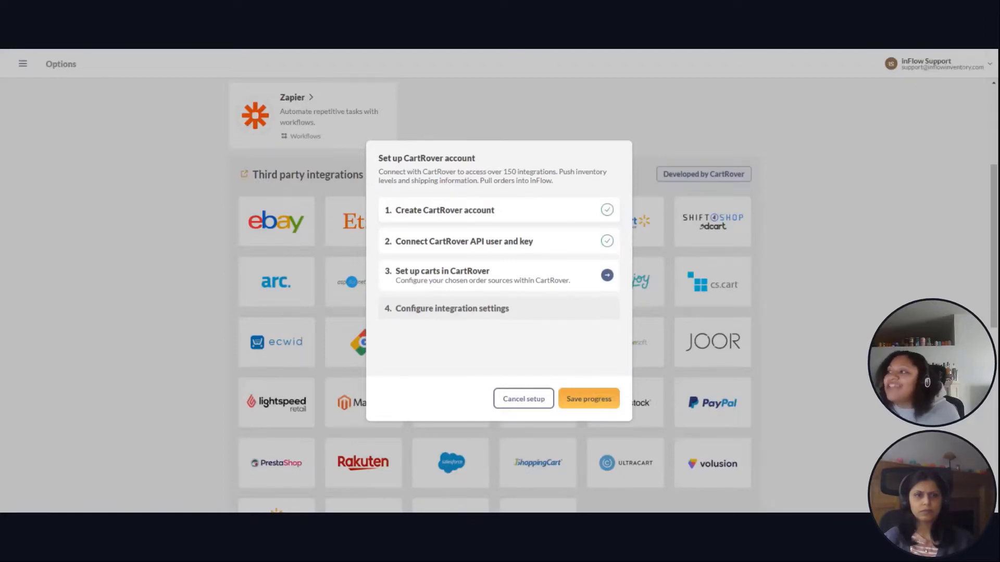
pyautogui.click(445, 214)
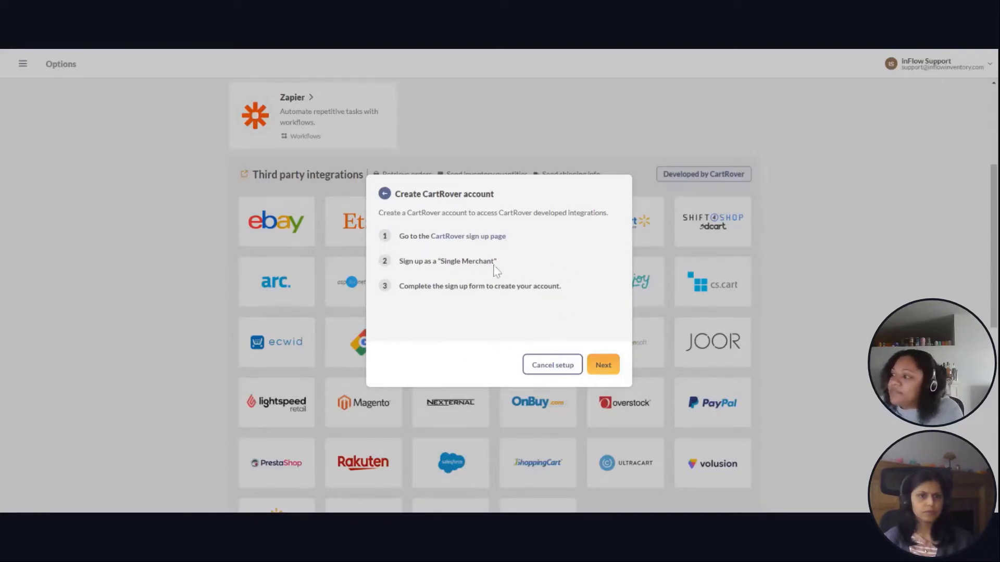
pyautogui.click(603, 365)
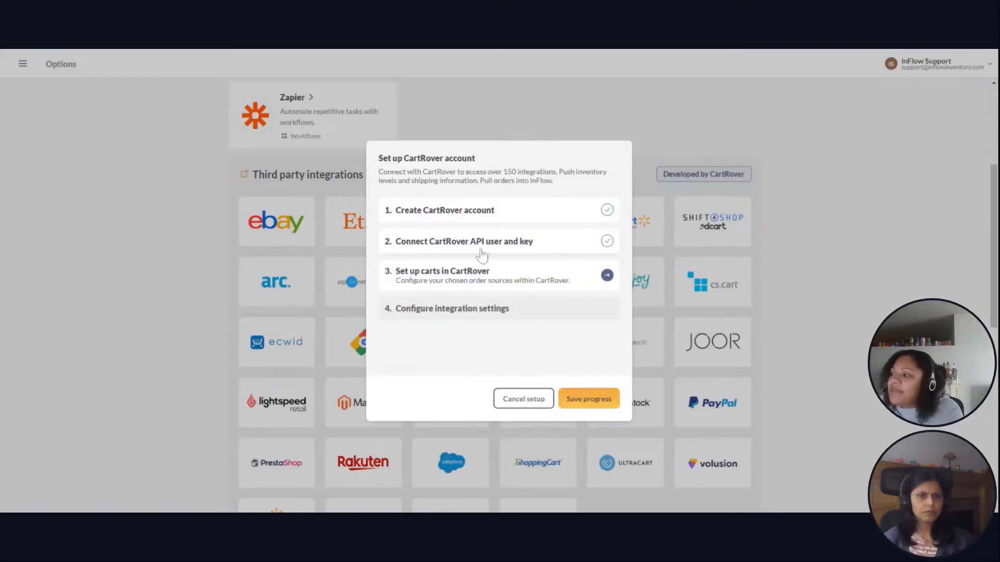
# Review the CartRover API user and key connection stage with its WMS instructions, and continue to the setup overview.
pyautogui.click(482, 254)
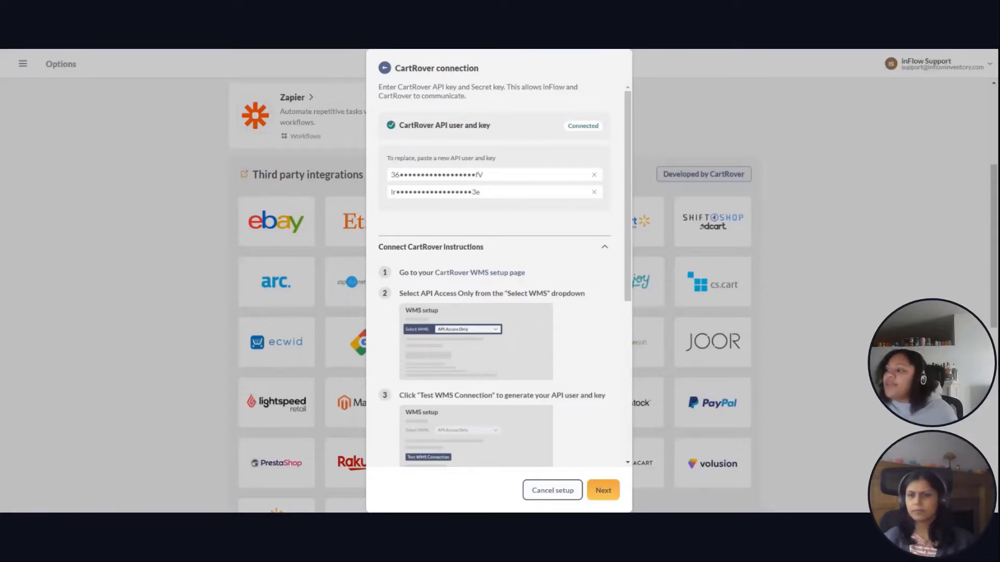
pyautogui.scroll(-3, 525, 284)
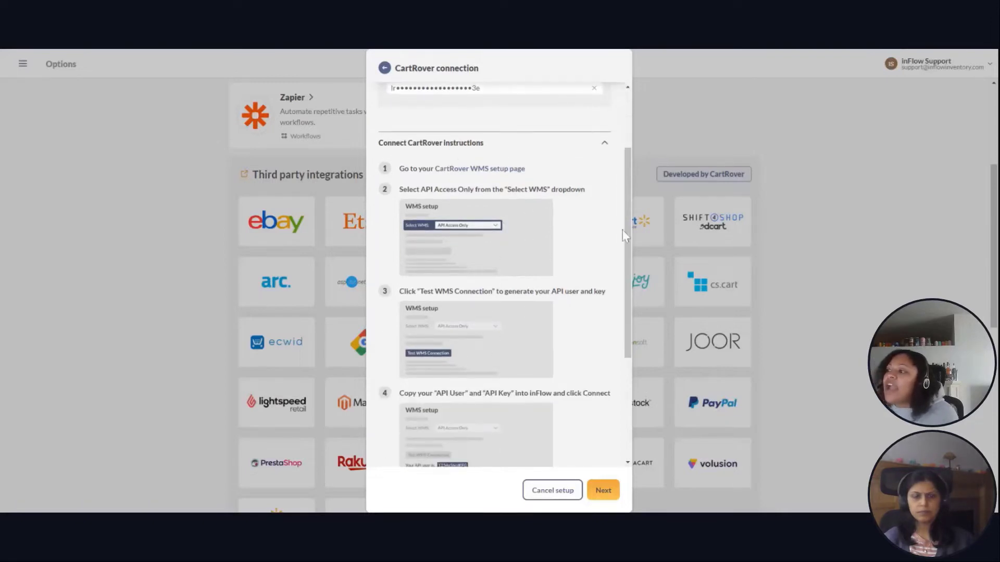
pyautogui.scroll(-1, 582, 238)
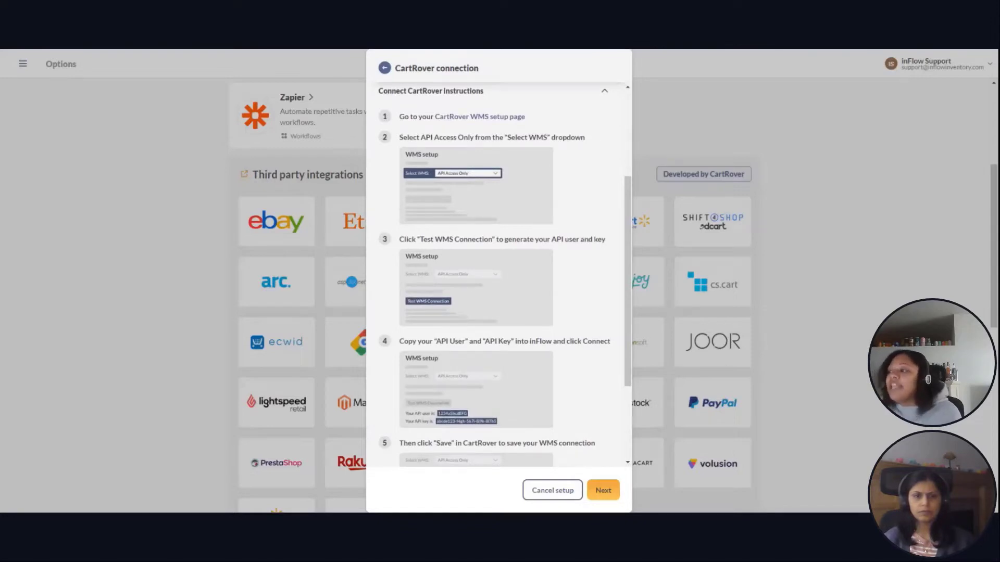
pyautogui.scroll(1, 570, 239)
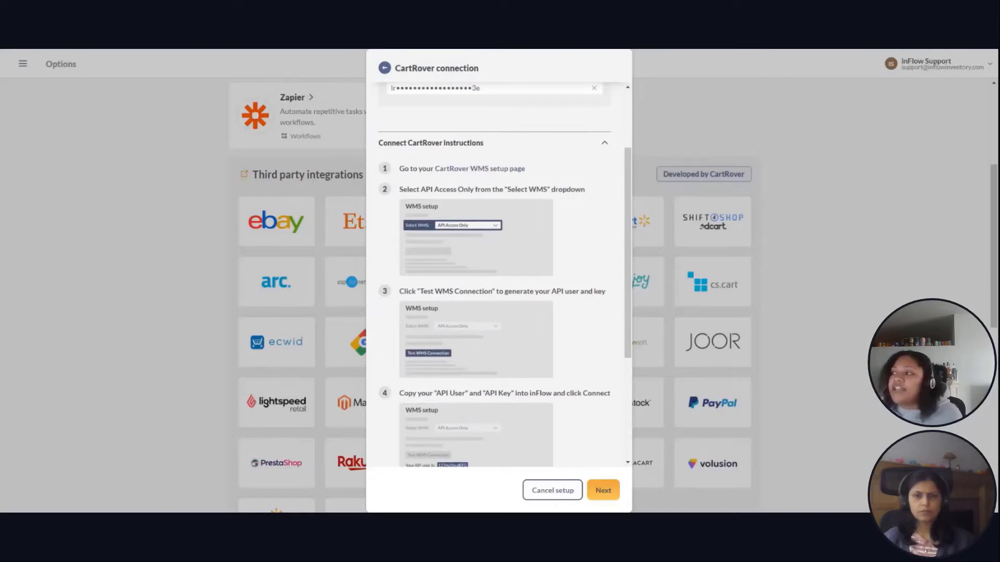
pyautogui.scroll(2, 476, 174)
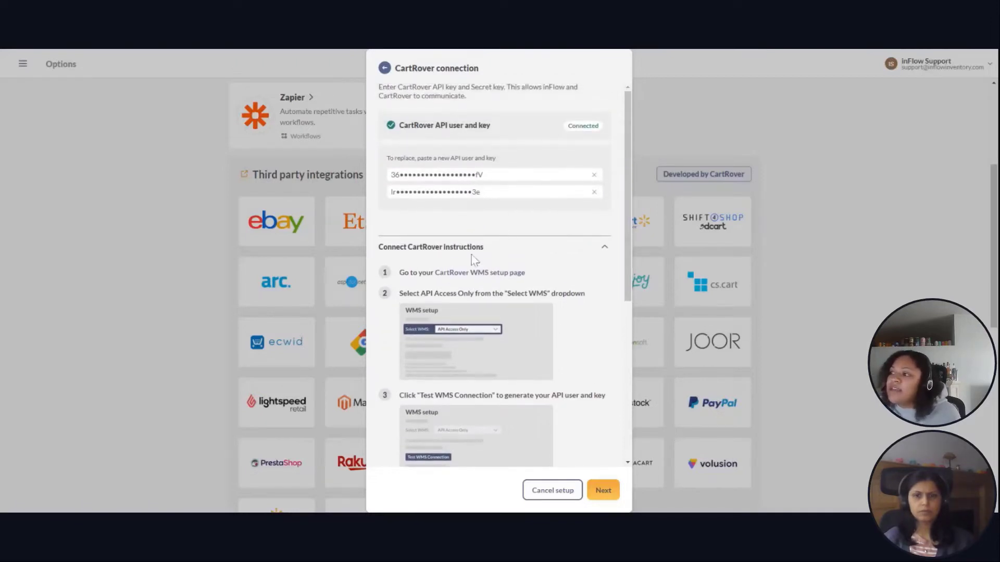
pyautogui.scroll(-5, 472, 256)
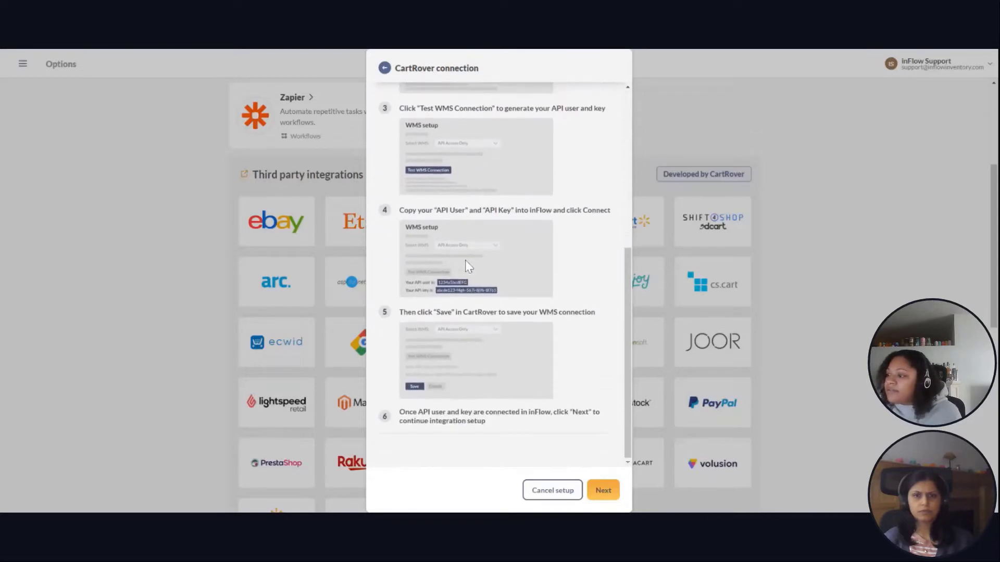
pyautogui.scroll(5, 467, 267)
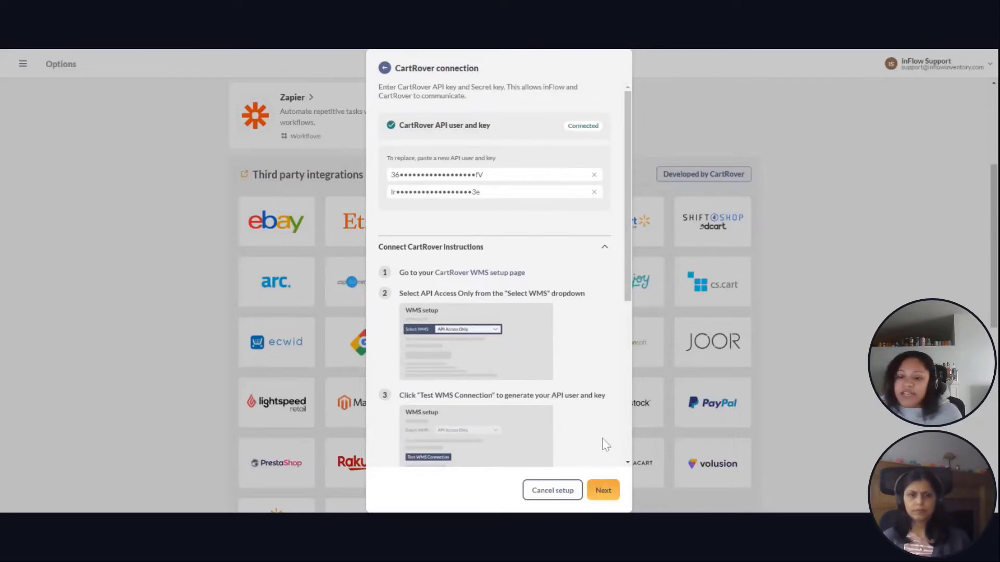
pyautogui.click(603, 490)
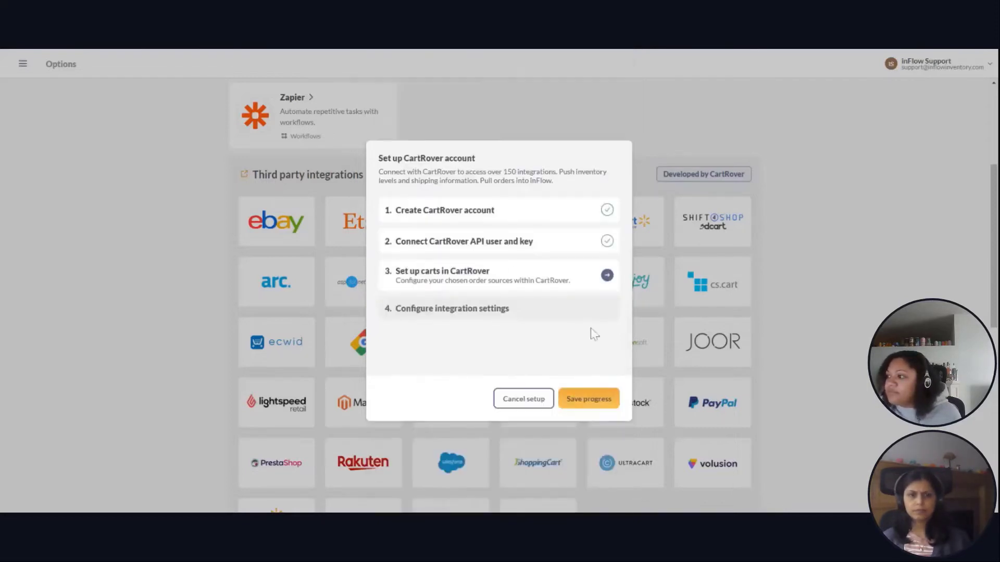
# Open the stage for setting up carts in CartRover and read through its connection instructions.
pyautogui.click(569, 274)
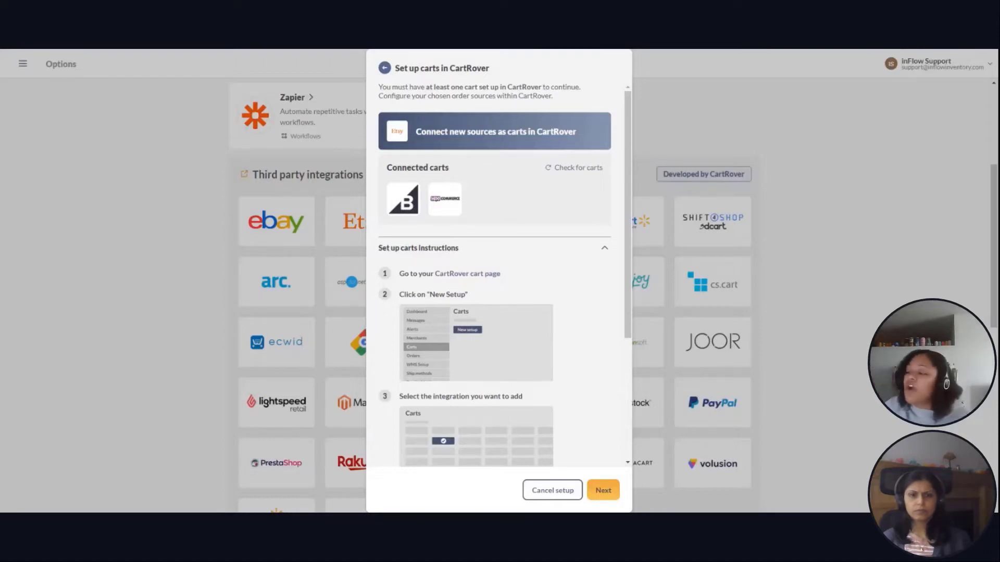
pyautogui.scroll(-2, 558, 261)
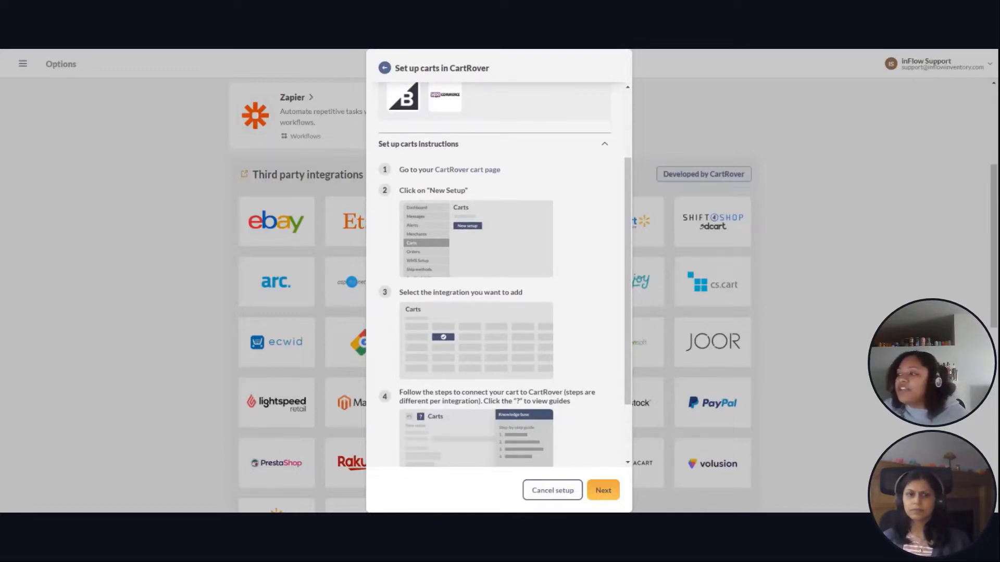
pyautogui.scroll(-1, 576, 212)
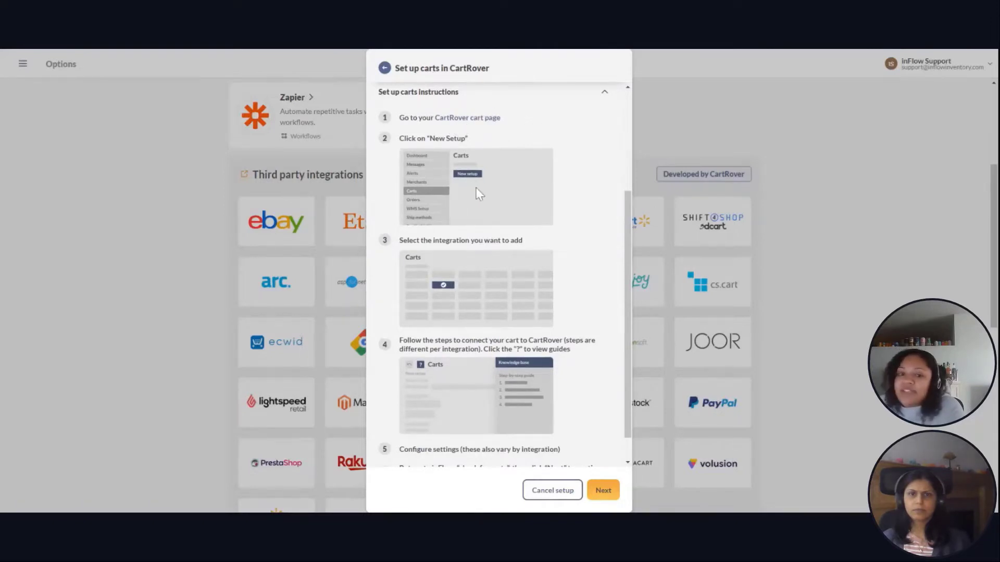
pyautogui.scroll(-1, 476, 191)
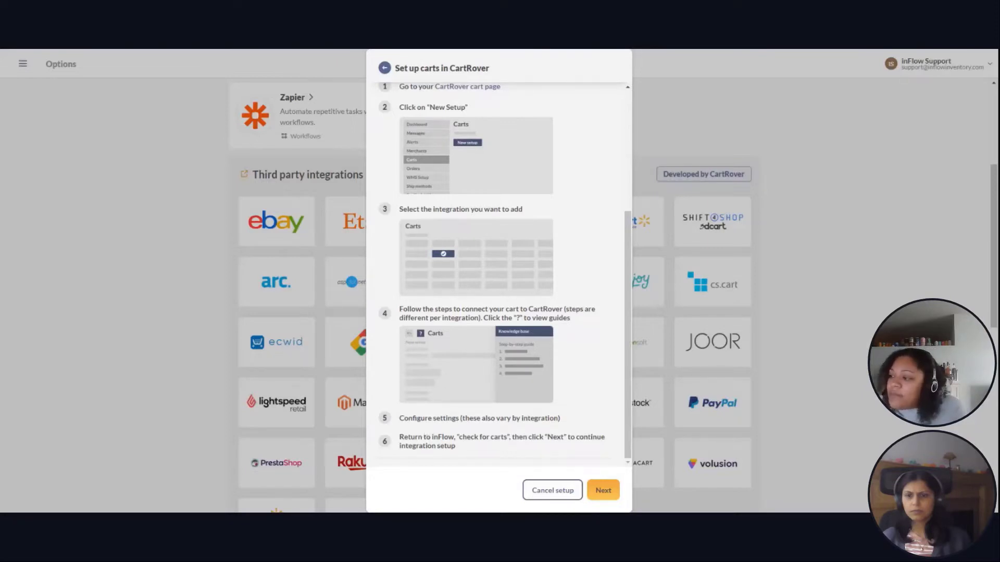
pyautogui.scroll(1, 521, 349)
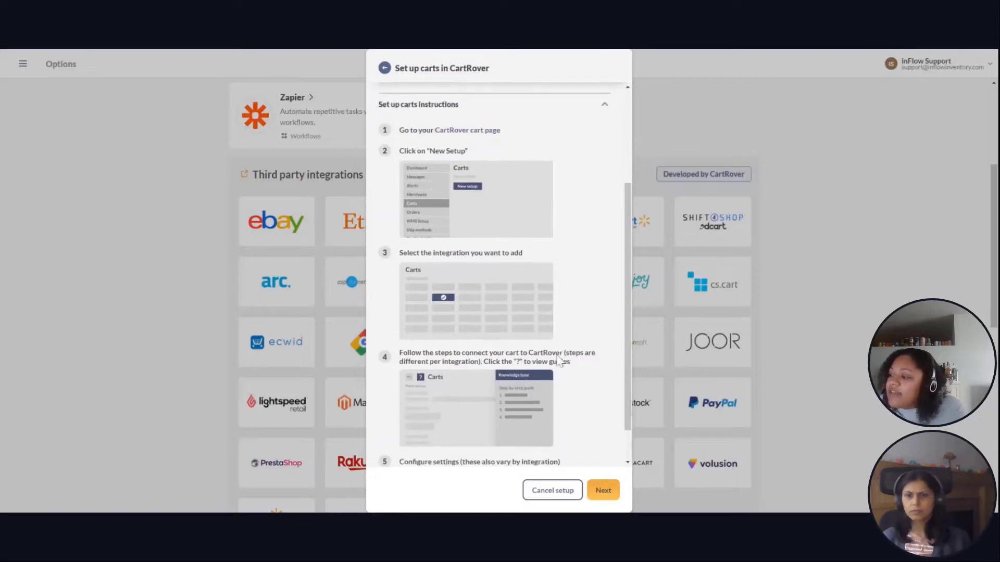
pyautogui.scroll(-1, 511, 461)
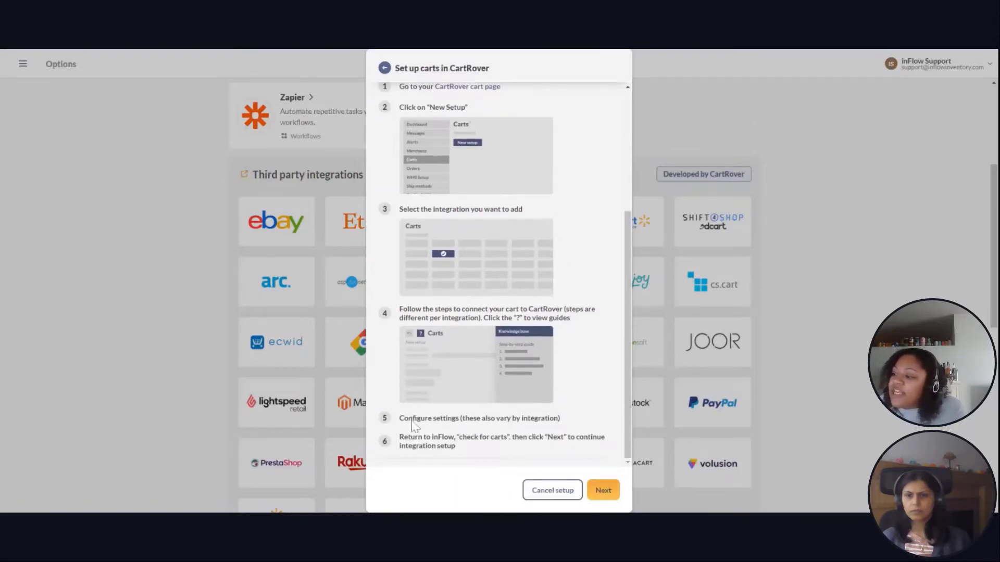
pyautogui.scroll(4, 520, 417)
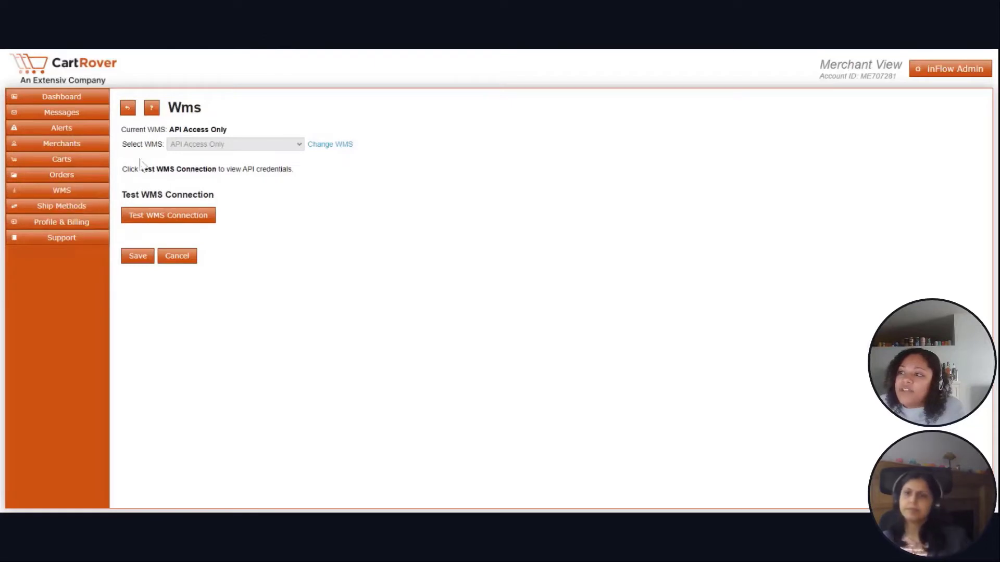
# In CartRover, start a new cart setup with BigCommerce as the order source.
pyautogui.click(65, 163)
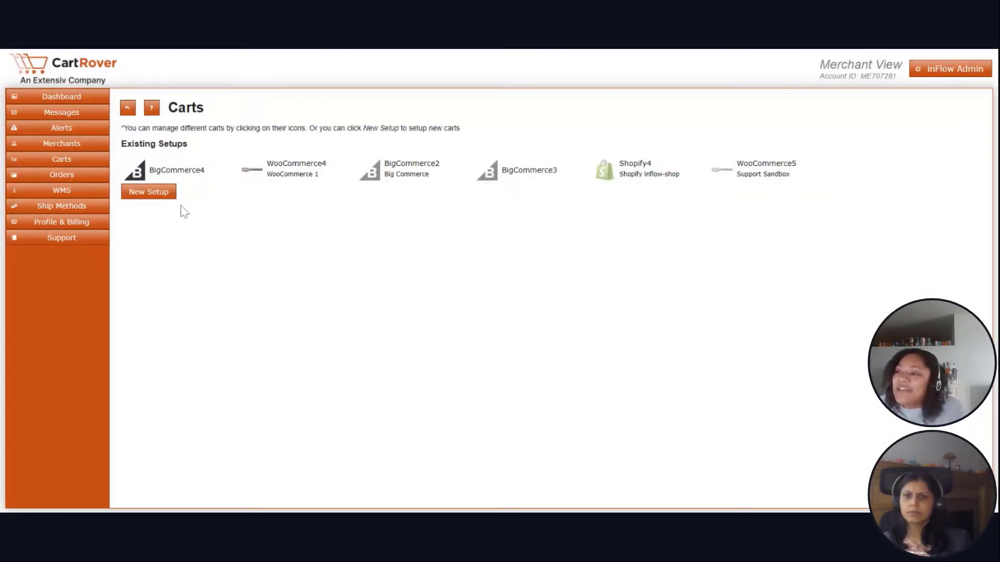
pyautogui.click(144, 198)
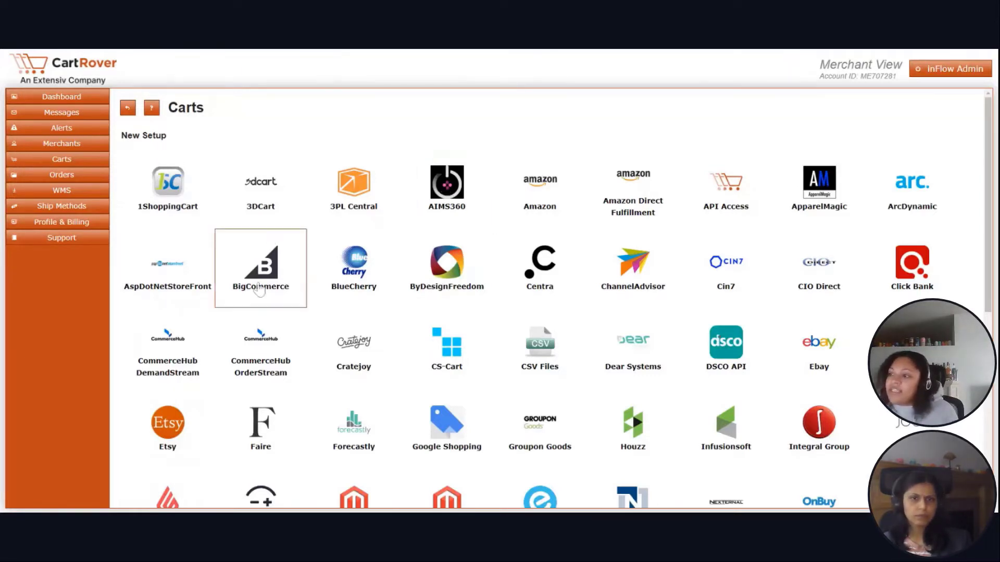
pyautogui.click(259, 285)
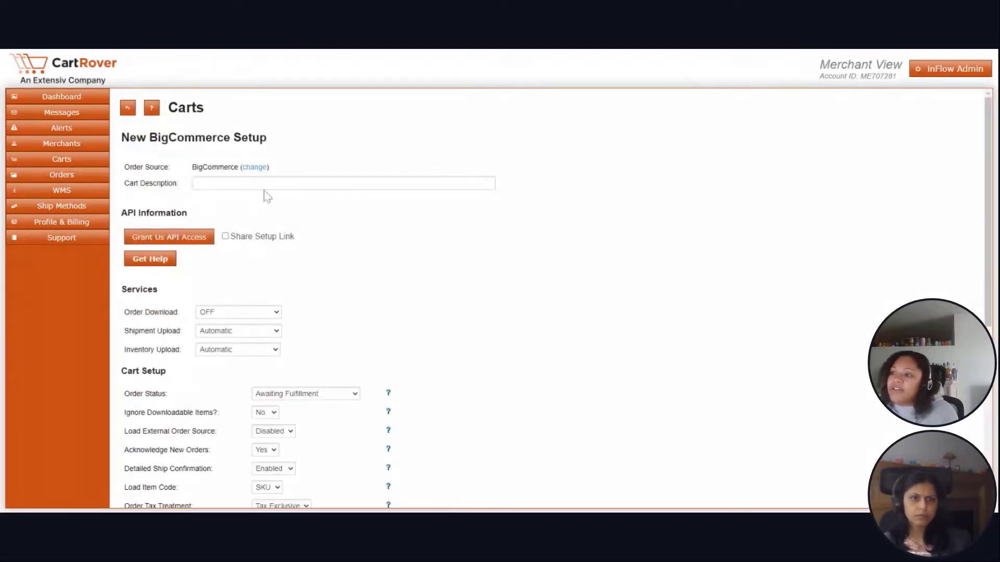
# Review the new BigCommerce setup form, including the cart description, API access, Services and Cart Setup sections.
pyautogui.scroll(-2, 319, 225)
pyautogui.scroll(2, 368, 190)
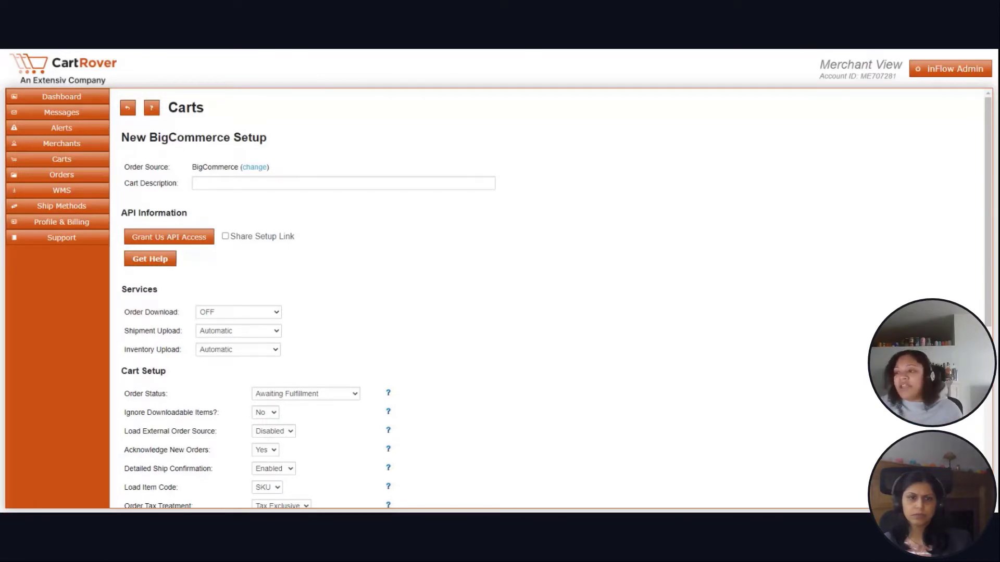
pyautogui.scroll(-2, 373, 198)
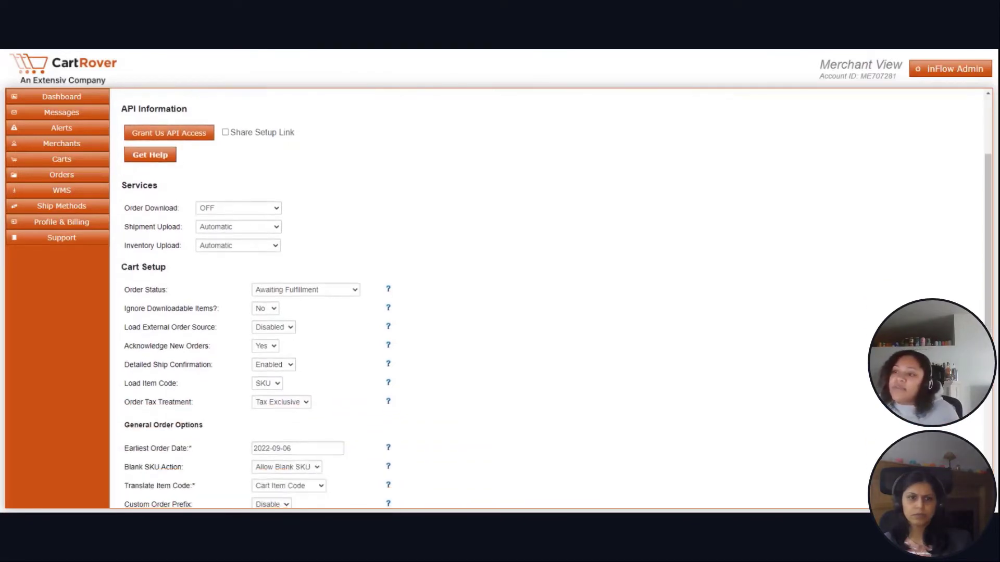
pyautogui.scroll(2, 306, 212)
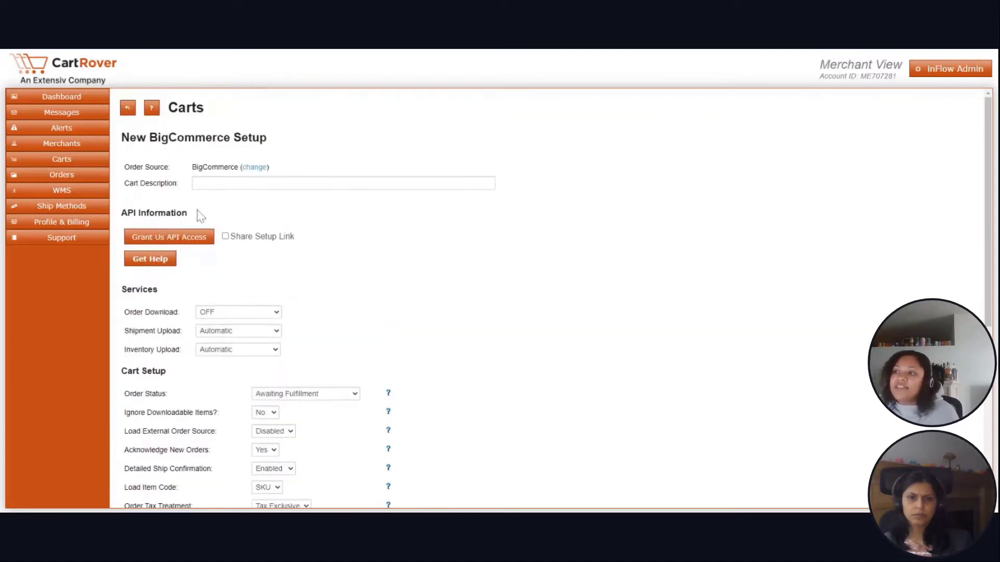
pyautogui.click(225, 184)
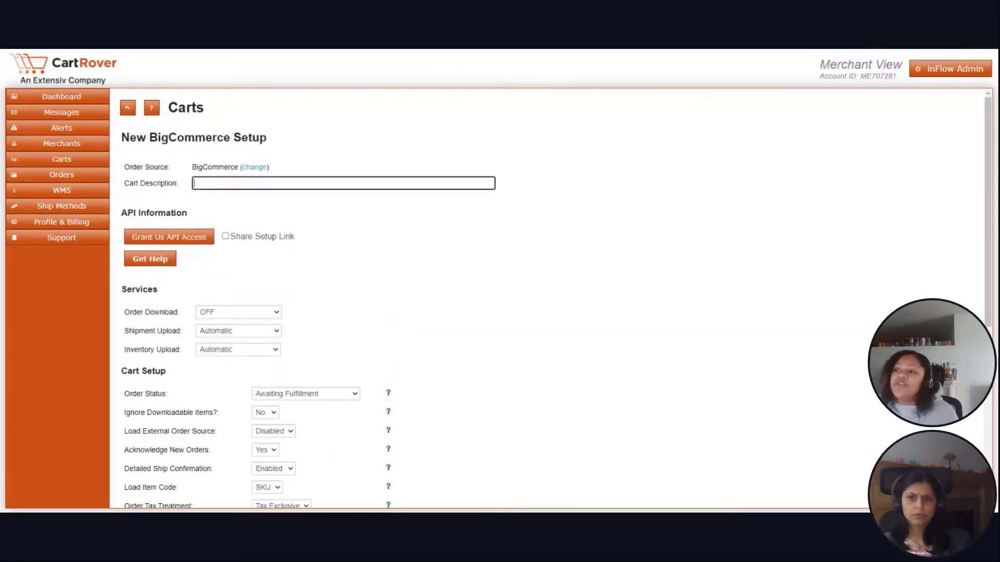
pyautogui.click(636, 198)
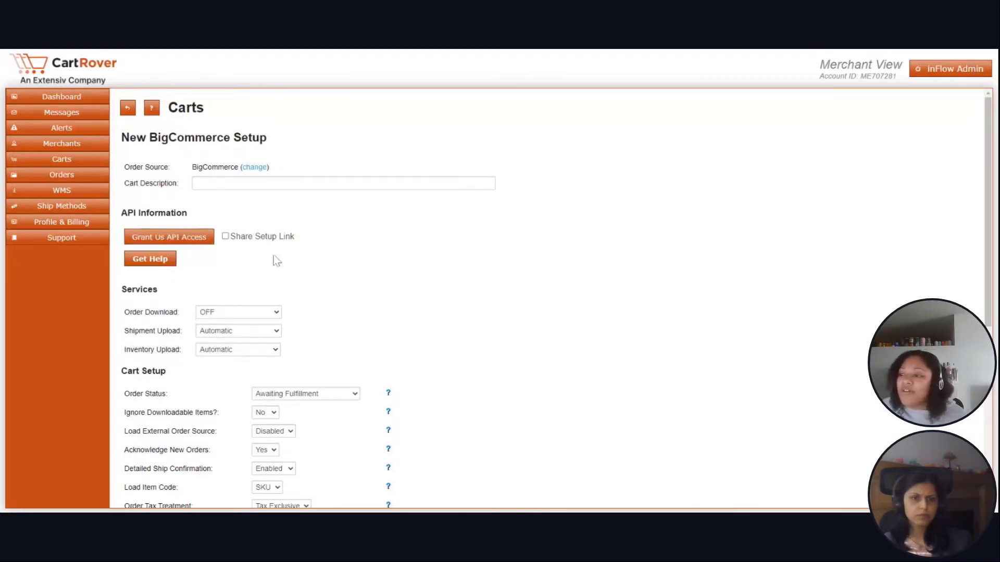
pyautogui.scroll(-2, 323, 276)
pyautogui.scroll(-2, 379, 260)
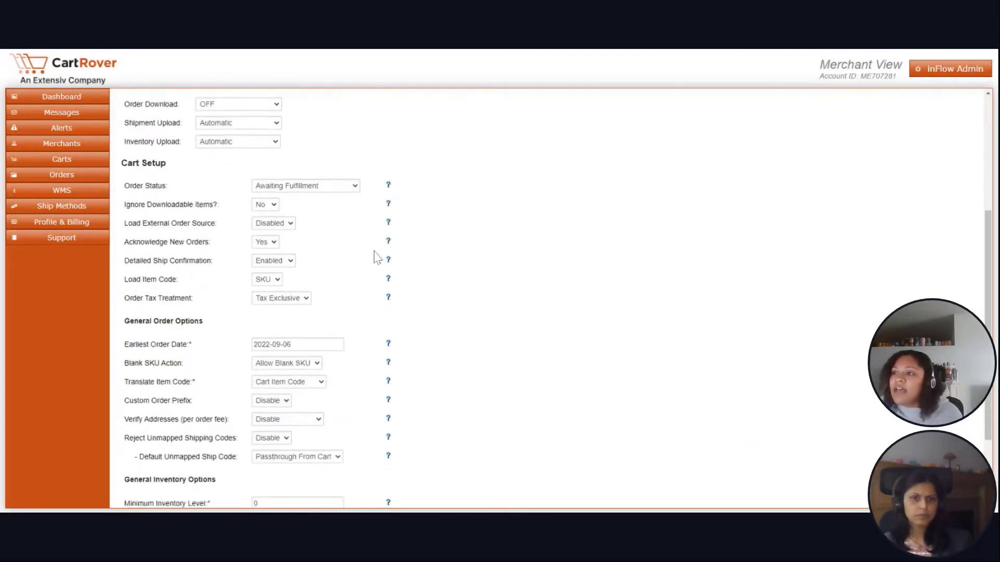
pyautogui.scroll(1, 312, 224)
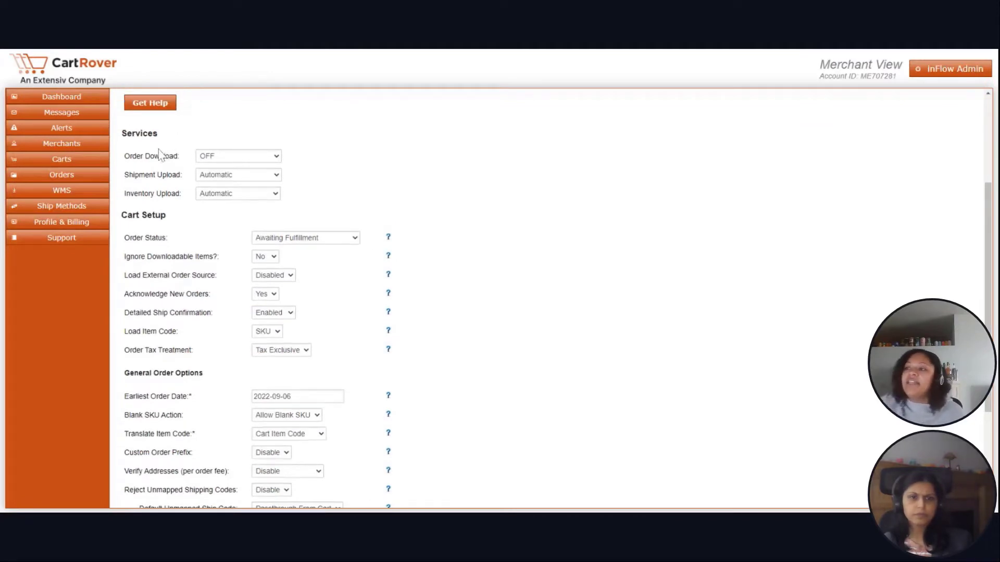
pyautogui.doubleClick(177, 142)
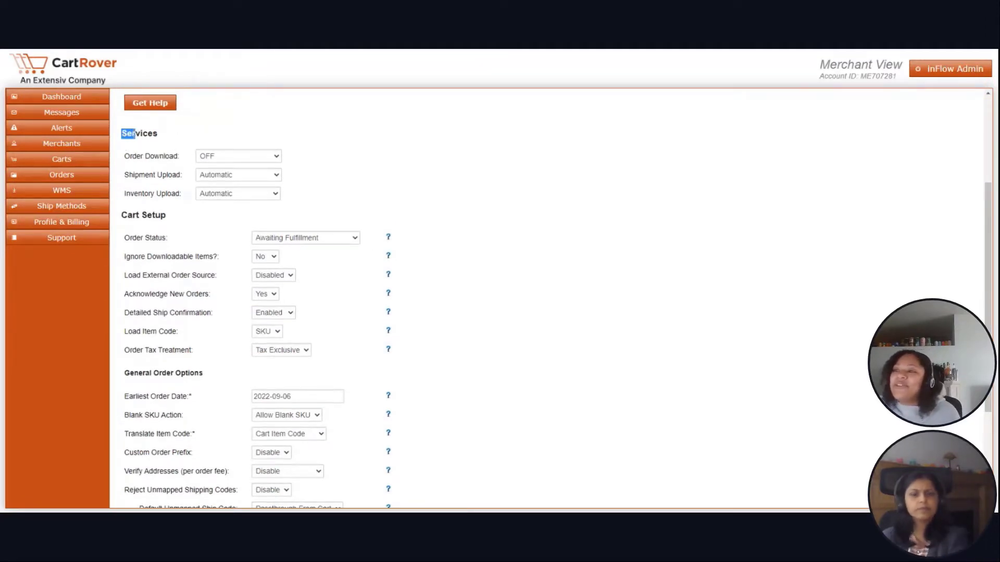
pyautogui.click(178, 141)
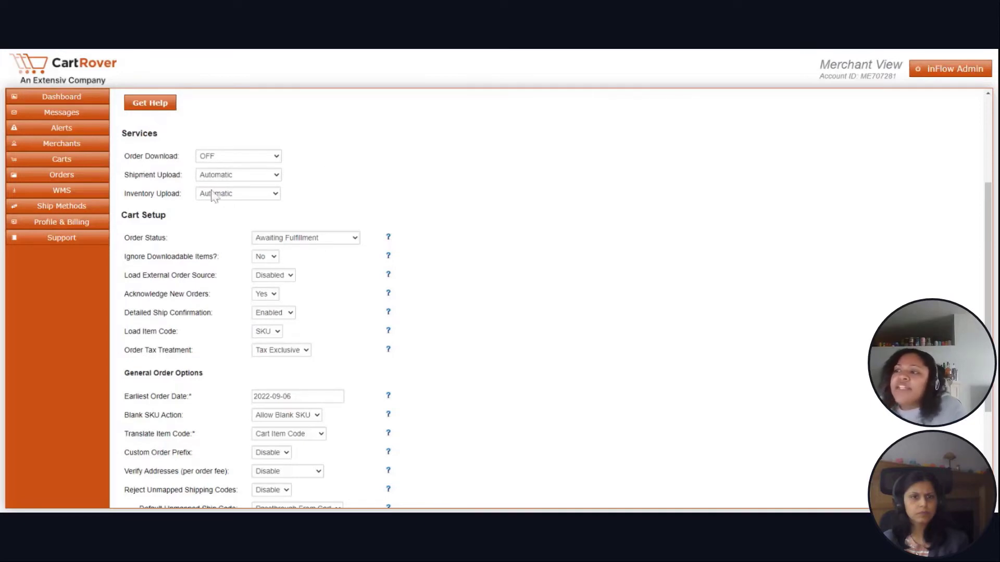
# Set the BigCommerce cart's order download frequency to Every Five Minutes.
pyautogui.scroll(1, 294, 170)
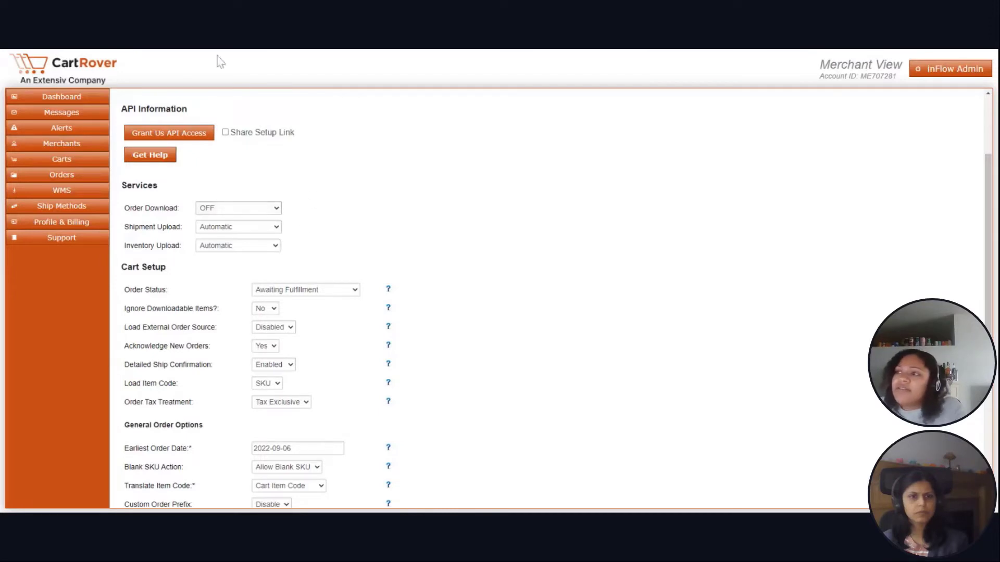
pyautogui.click(272, 210)
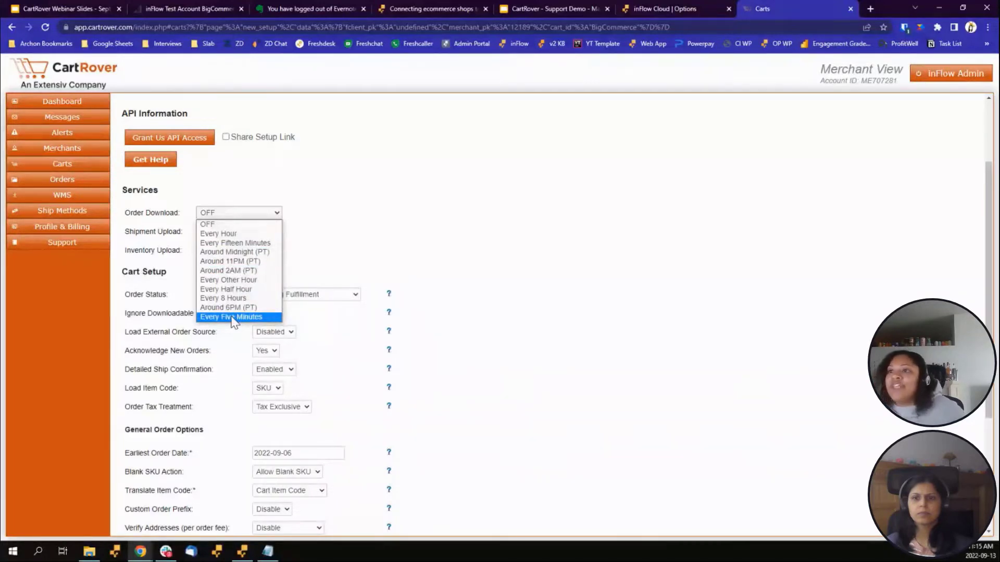
pyautogui.click(232, 317)
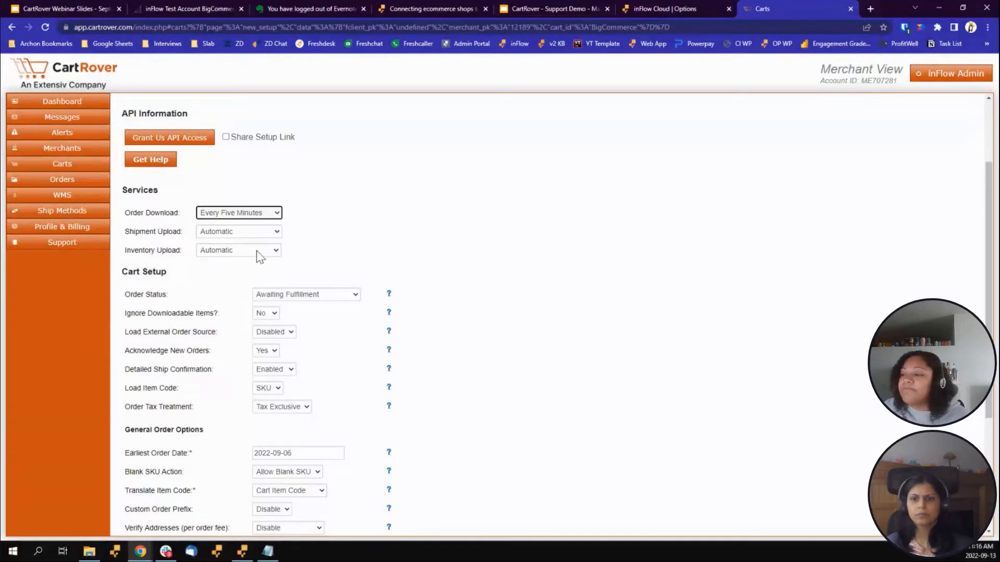
pyautogui.scroll(1, 377, 247)
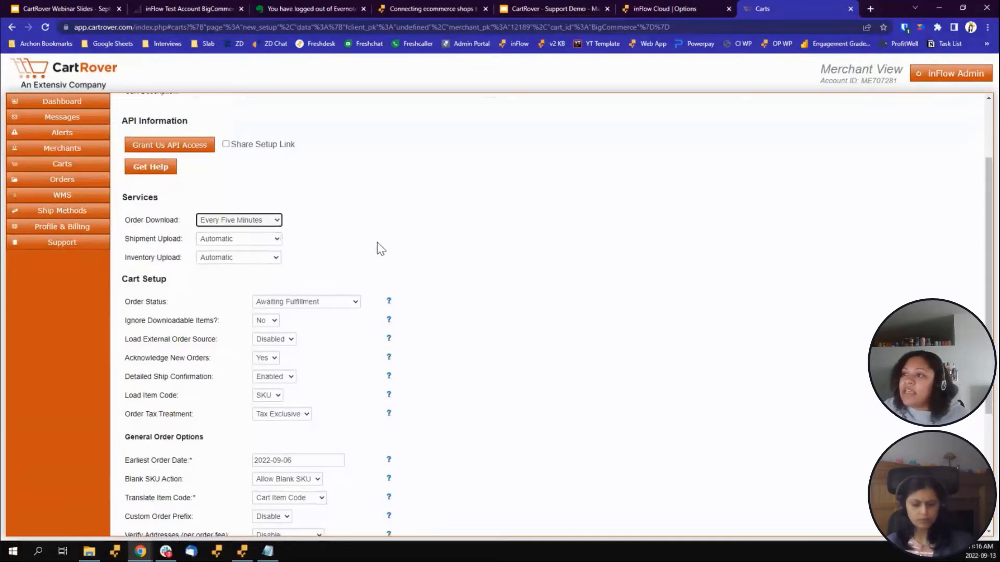
# Review the order status choices for the cart and choose Awaiting Fulfillment.
pyautogui.scroll(-2, 377, 248)
pyautogui.scroll(2, 235, 253)
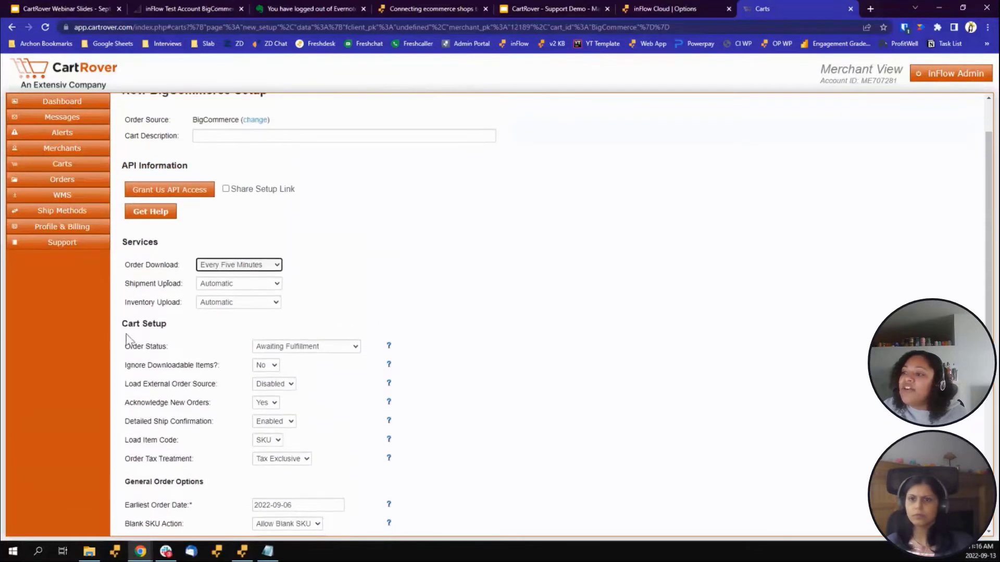
pyautogui.scroll(-1, 140, 317)
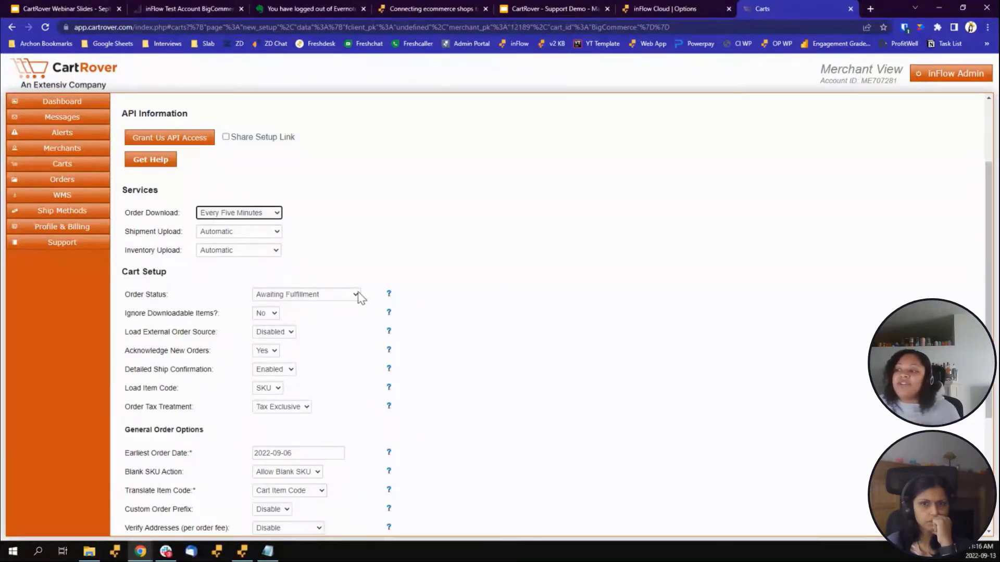
pyautogui.moveTo(390, 295)
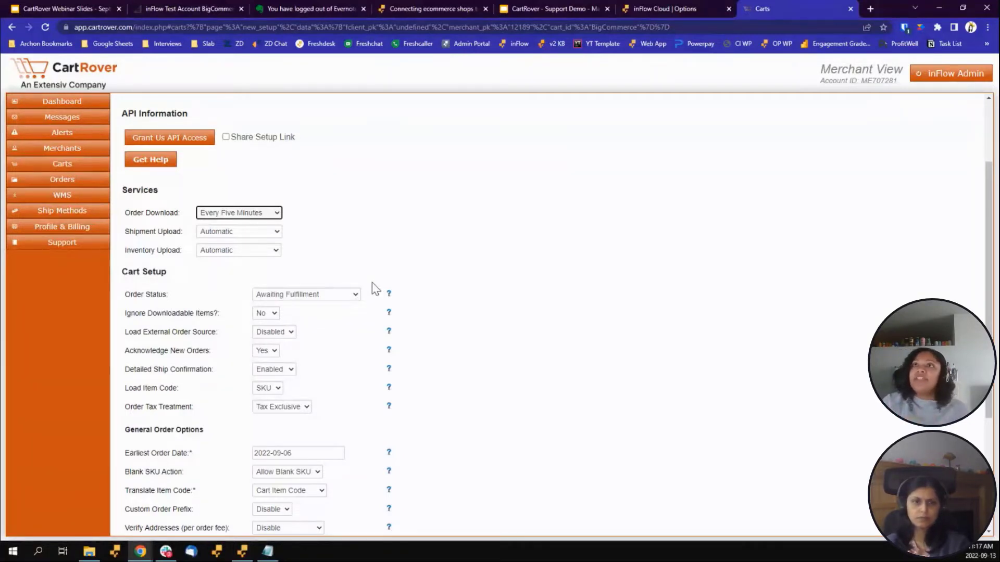
pyautogui.click(350, 295)
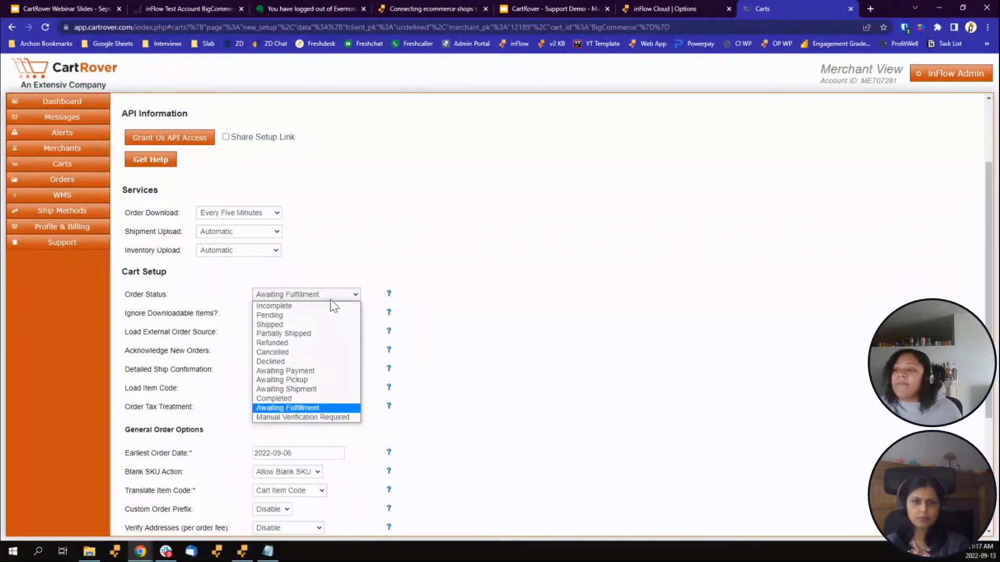
pyautogui.click(281, 410)
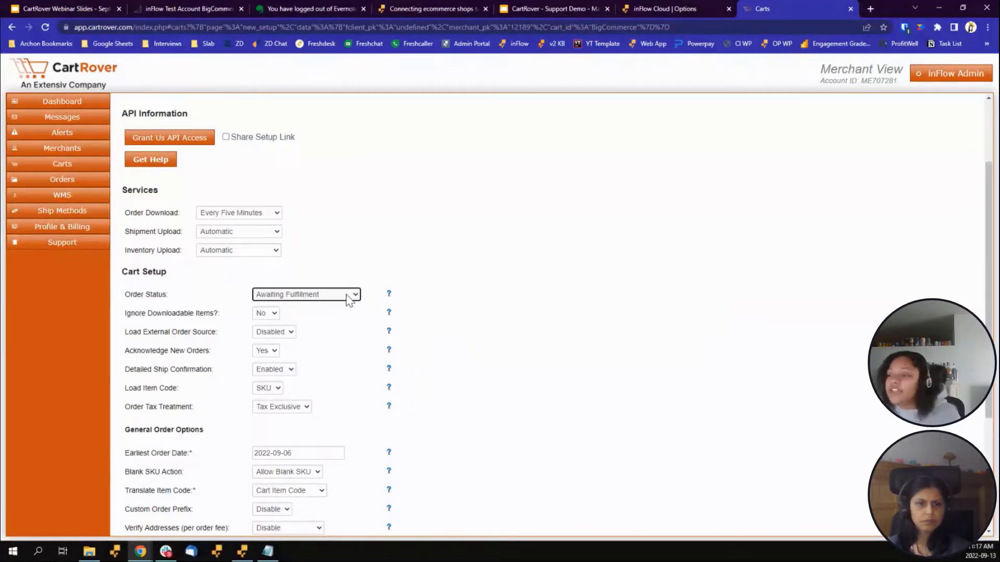
# Review the general order and inventory options, including the inventory sync locations, and back out of the new BigCommerce setup.
pyautogui.scroll(-3, 169, 177)
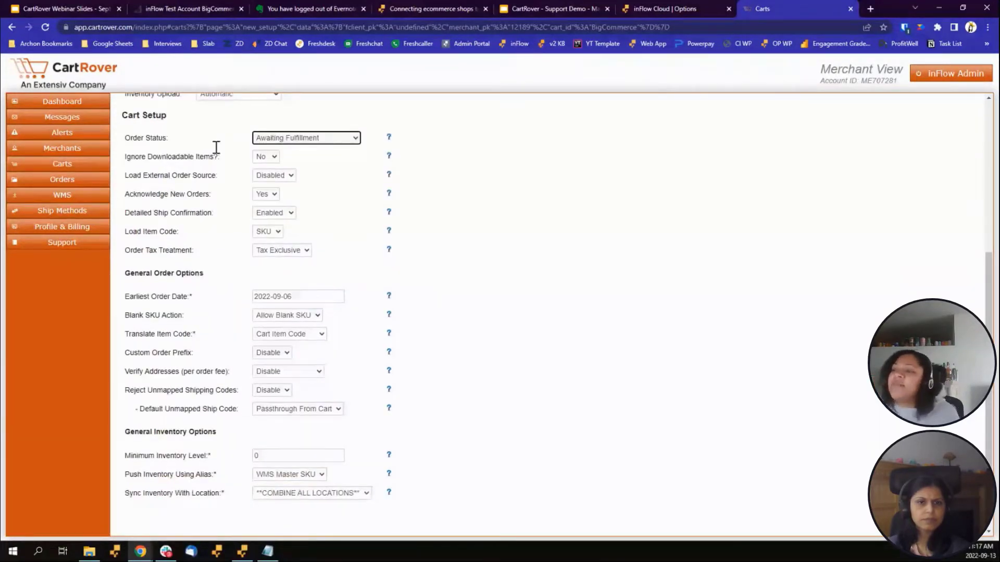
pyautogui.scroll(-1, 209, 155)
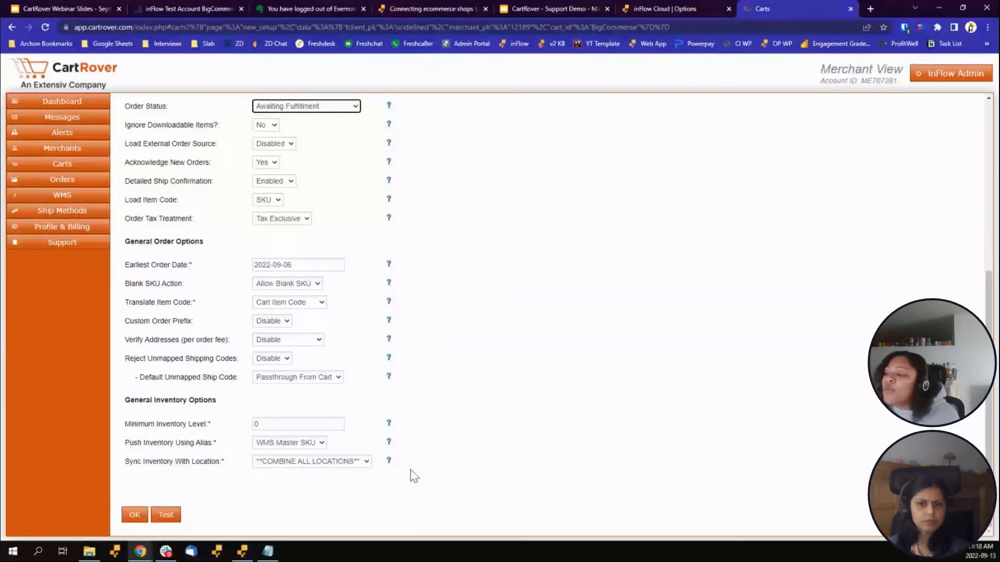
pyautogui.click(360, 466)
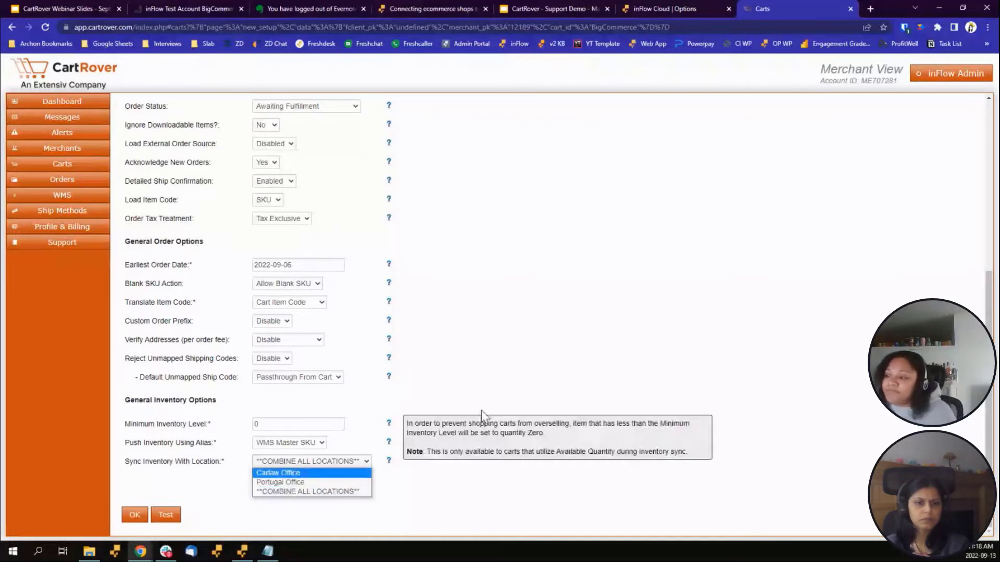
pyautogui.scroll(6, 303, 156)
pyautogui.scroll(-6, 311, 209)
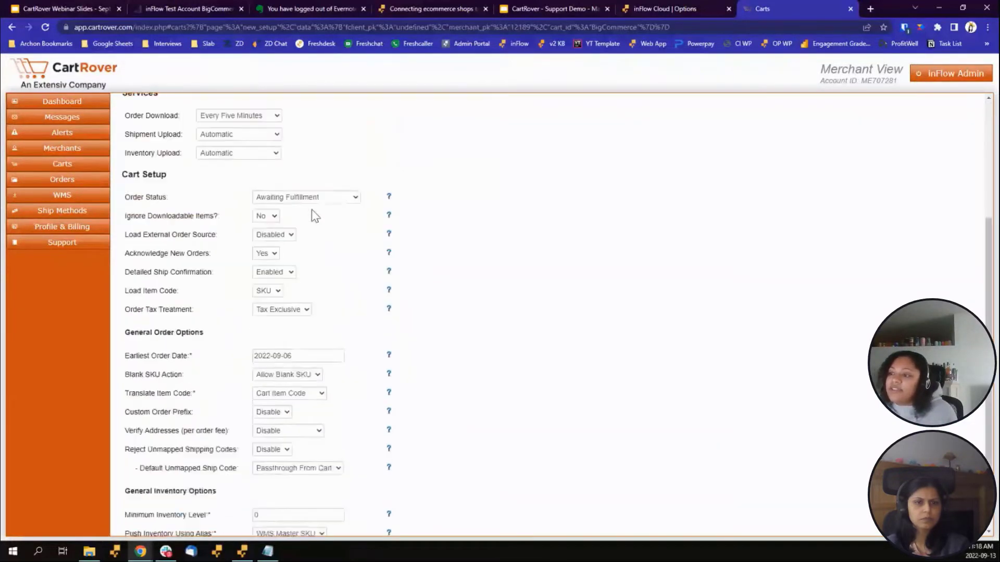
pyautogui.scroll(6, 236, 403)
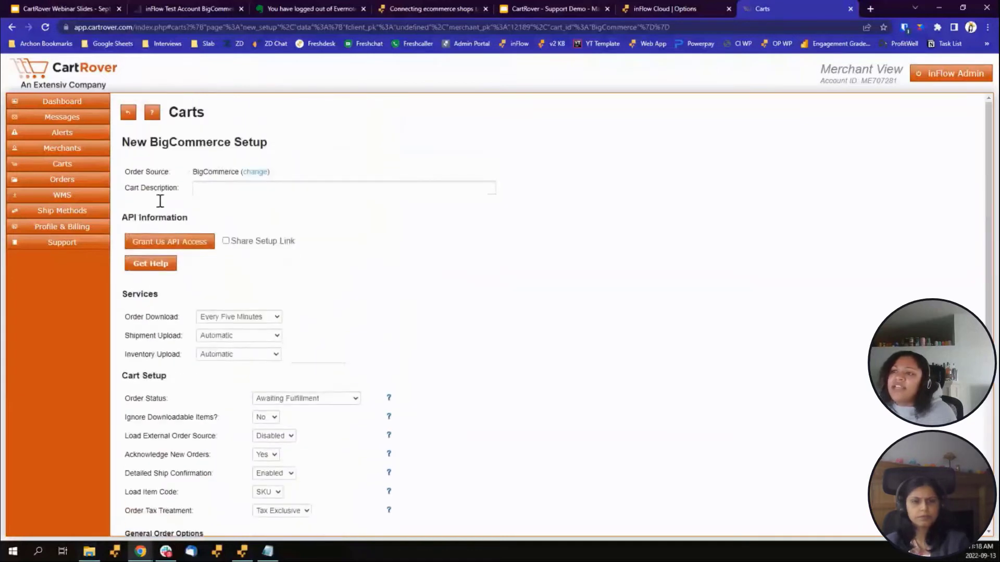
pyautogui.click(128, 112)
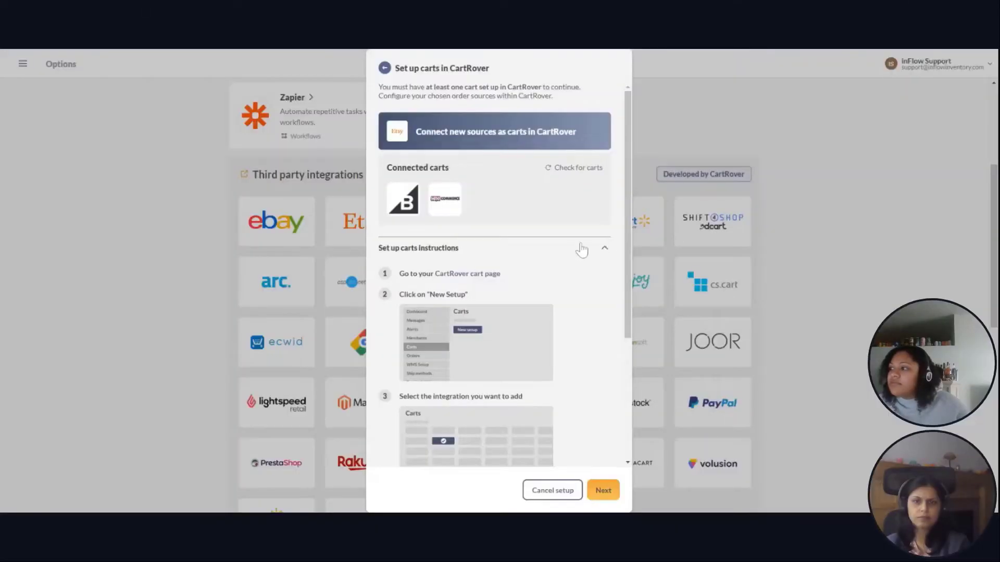
# Switch to inFlow, recheck the connected carts against the cart setup instructions, and continue to the setup overview.
pyautogui.scroll(-1, 563, 197)
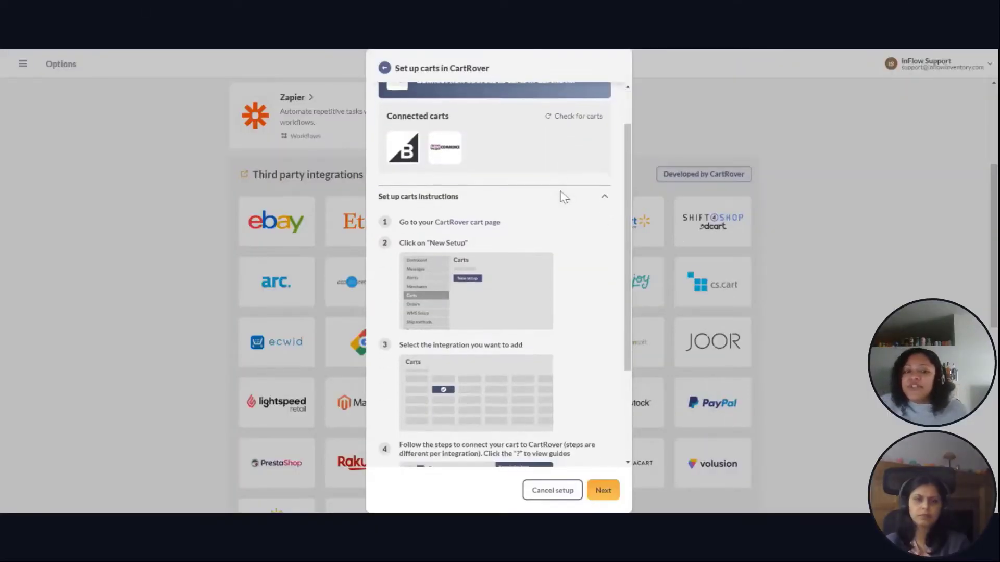
pyautogui.scroll(1, 548, 178)
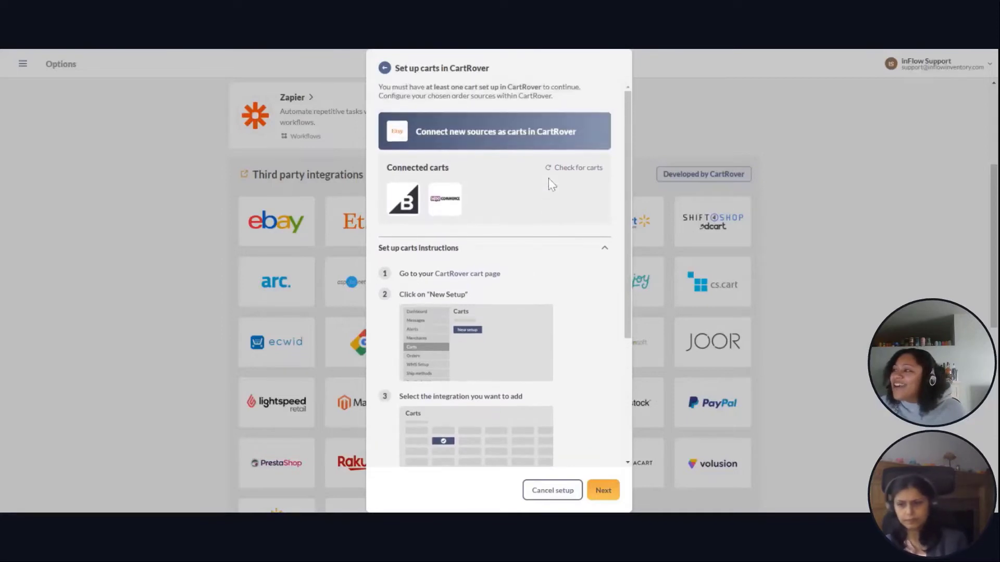
pyautogui.click(569, 172)
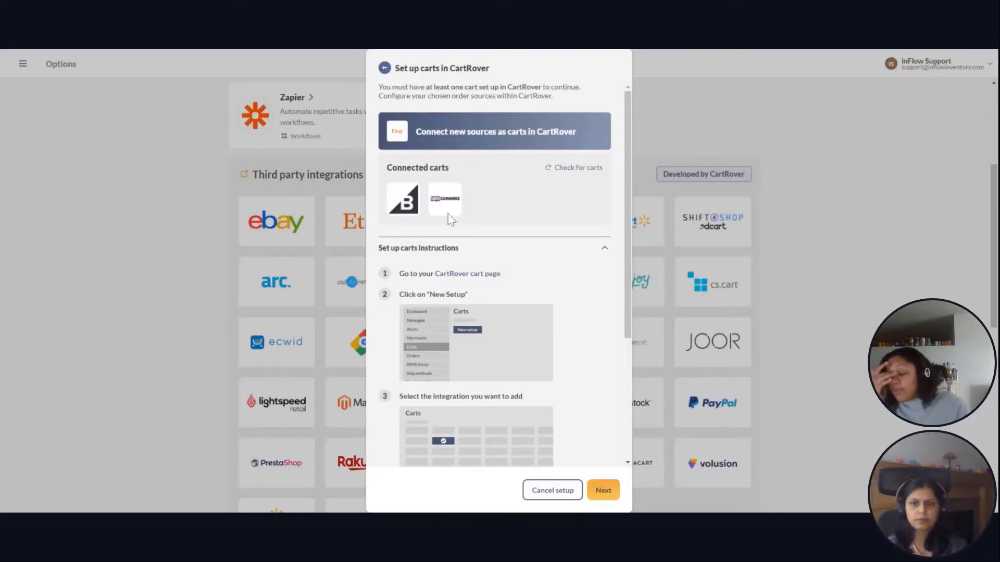
pyautogui.scroll(-4, 475, 250)
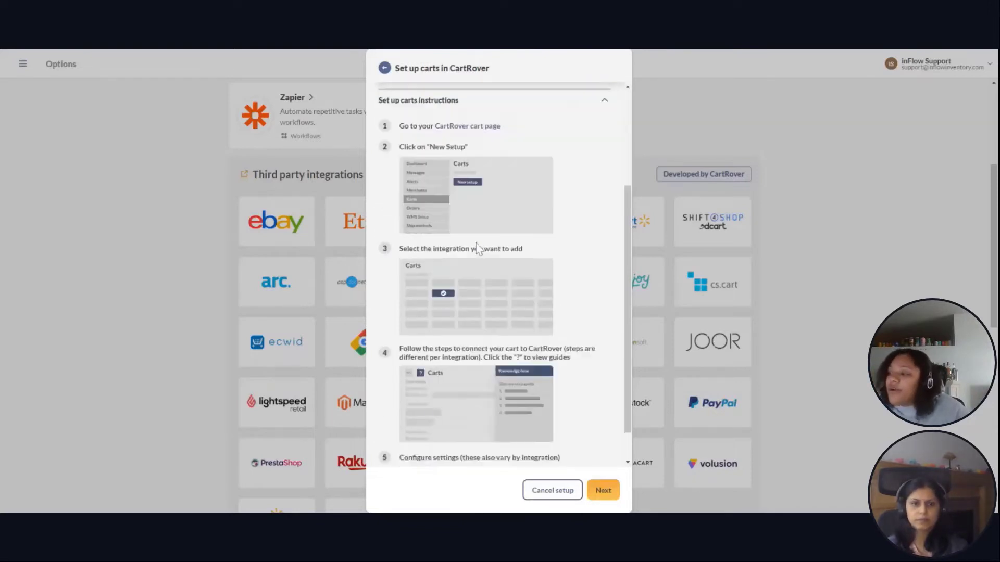
pyautogui.click(603, 490)
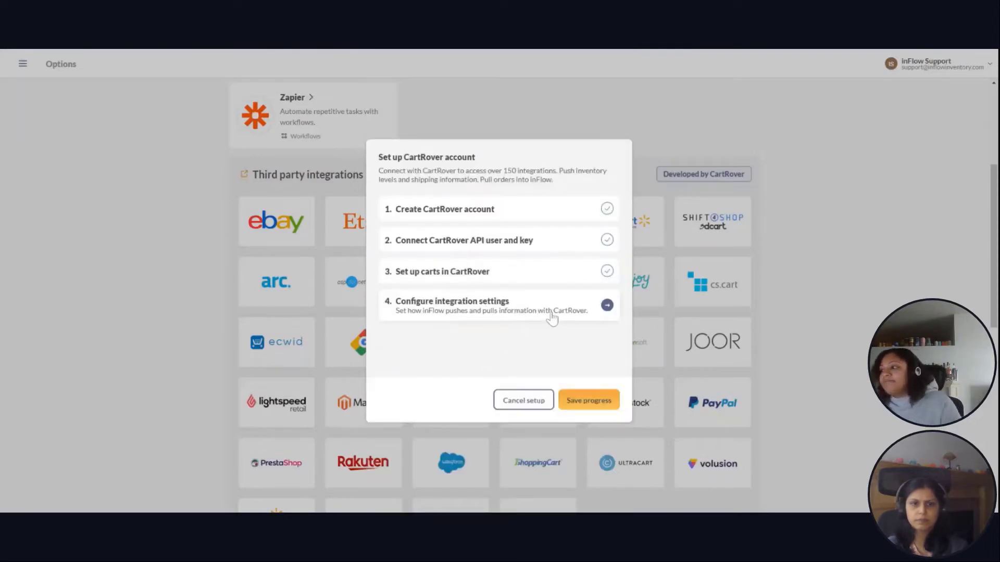
# Open the Configure integration settings stage and look through the location, order import, customer name and order number prefix settings.
pyautogui.click(607, 306)
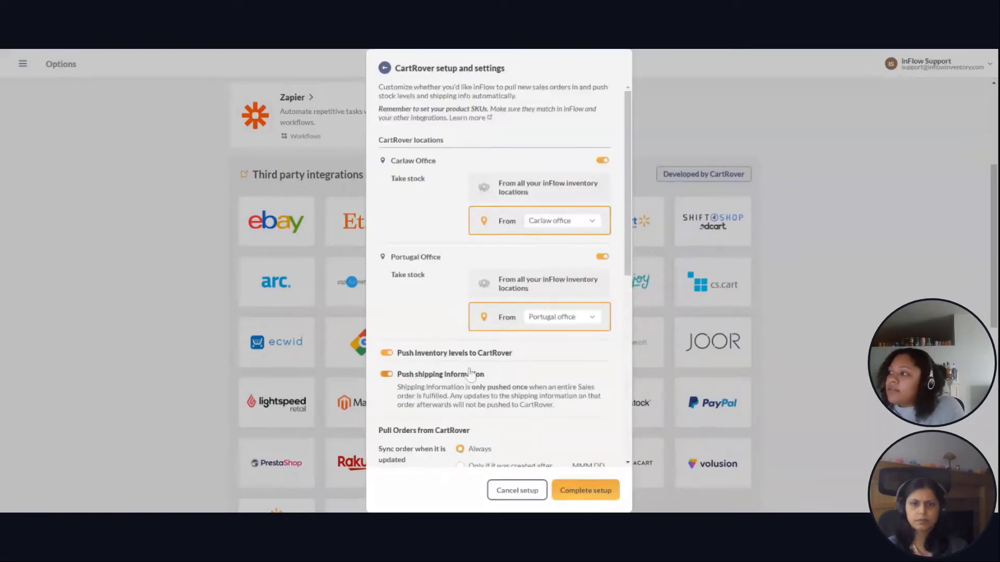
pyautogui.scroll(-9, 542, 379)
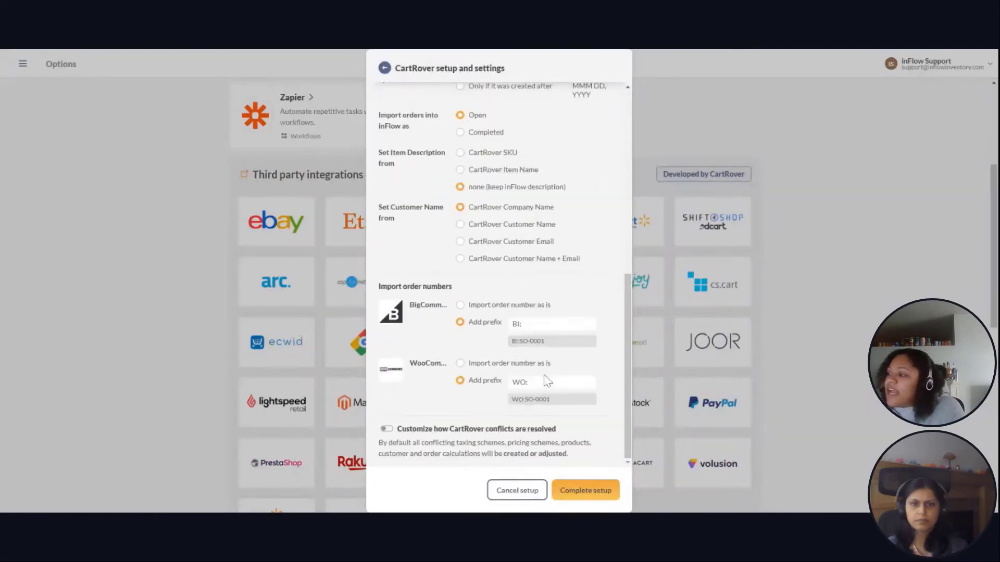
pyautogui.scroll(9, 547, 379)
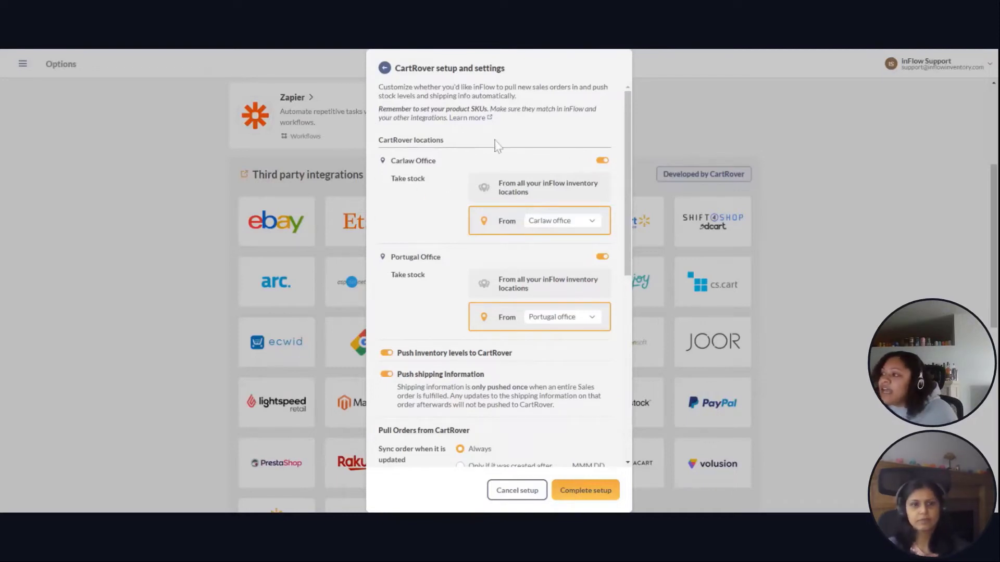
# Turn off the Carlaw Office and Portugal Office locations in the CartRover settings.
pyautogui.click(603, 161)
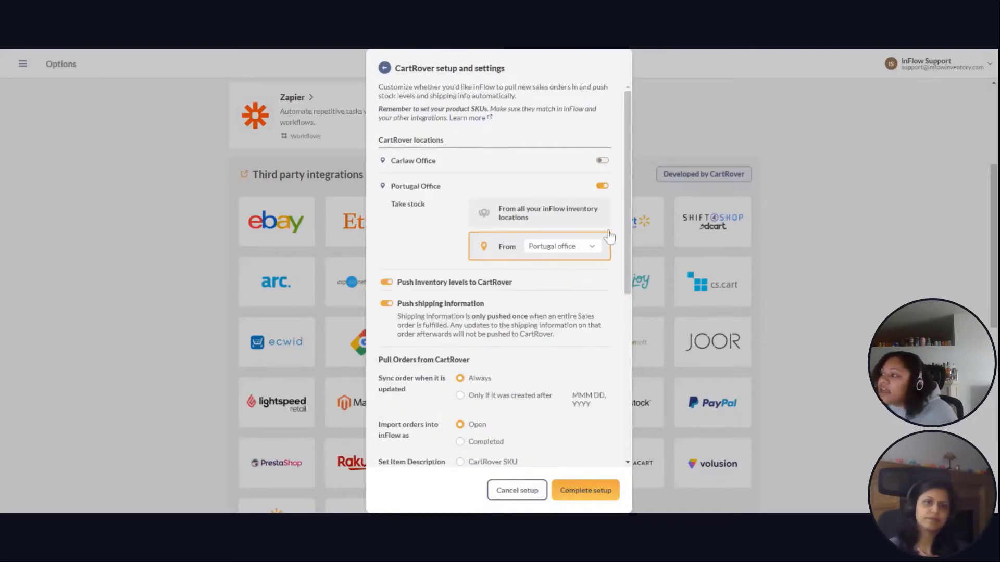
pyautogui.click(603, 186)
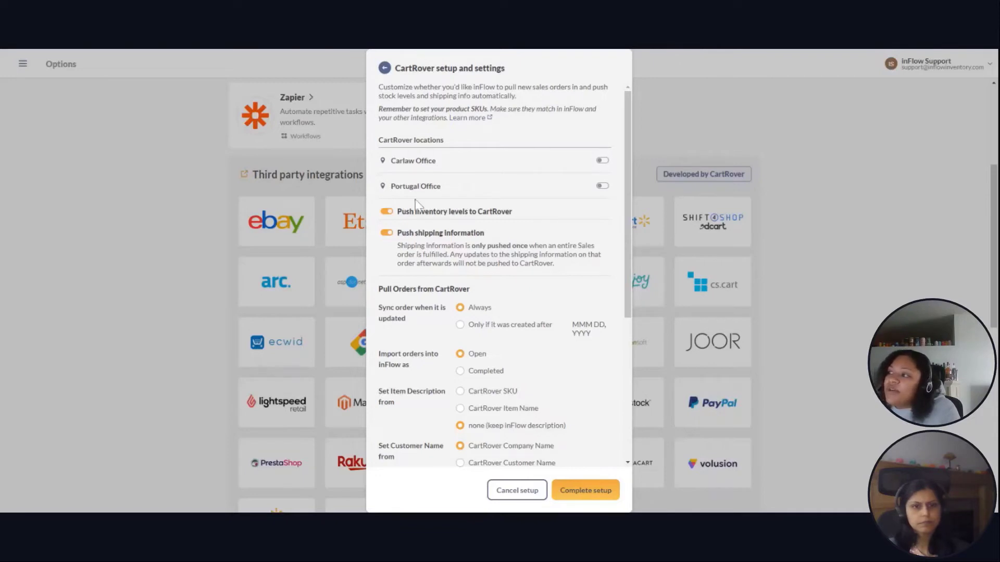
pyautogui.tripleClick(440, 165)
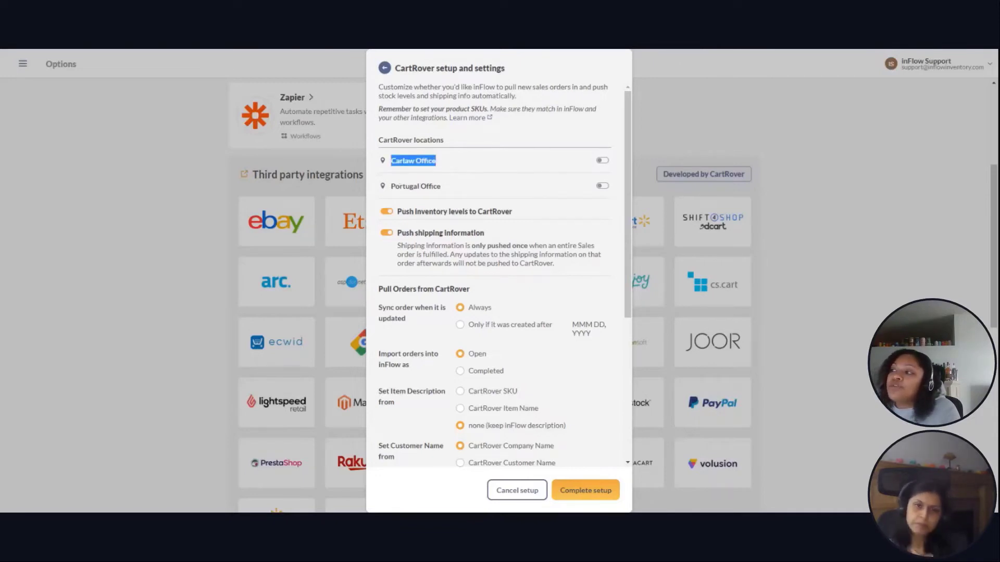
# Turn the Carlaw Office and Portugal Office locations back on in the CartRover settings.
pyautogui.click(449, 164)
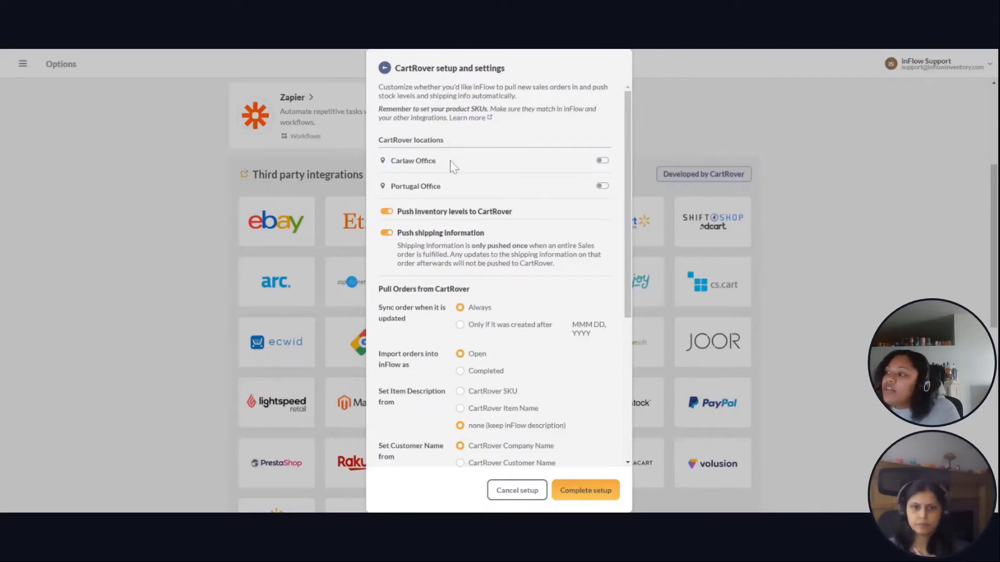
pyautogui.tripleClick(464, 190)
pyautogui.click(463, 188)
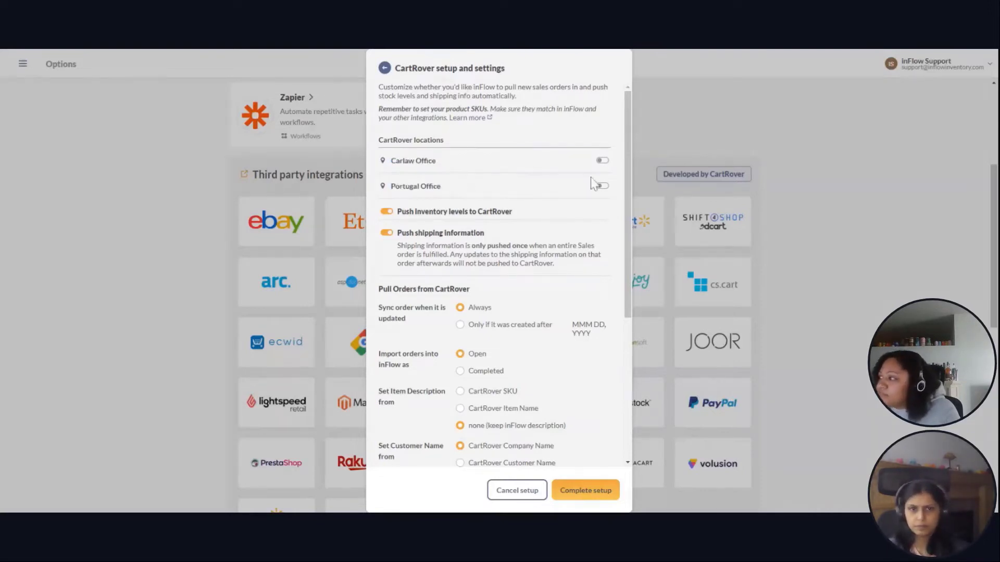
pyautogui.click(608, 163)
pyautogui.click(605, 257)
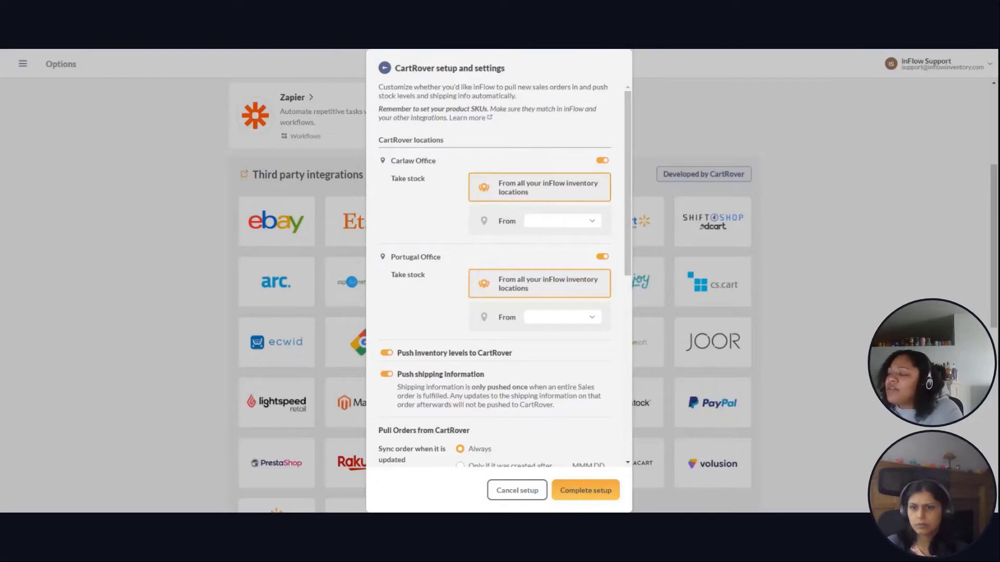
# Set Carlaw Office to take stock from Carlaw office and Portugal Office to take stock from Portugal office.
pyautogui.click(560, 221)
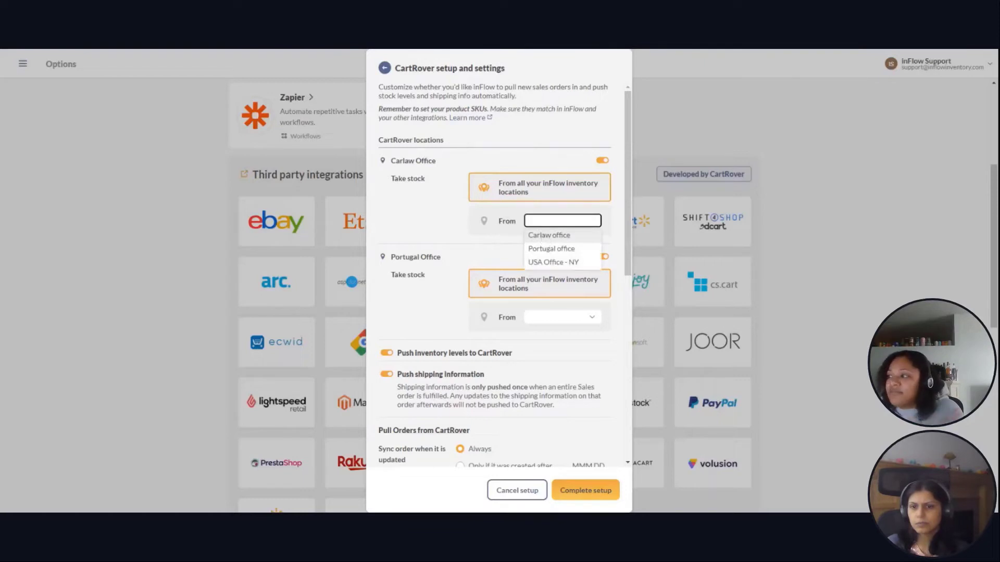
pyautogui.click(531, 236)
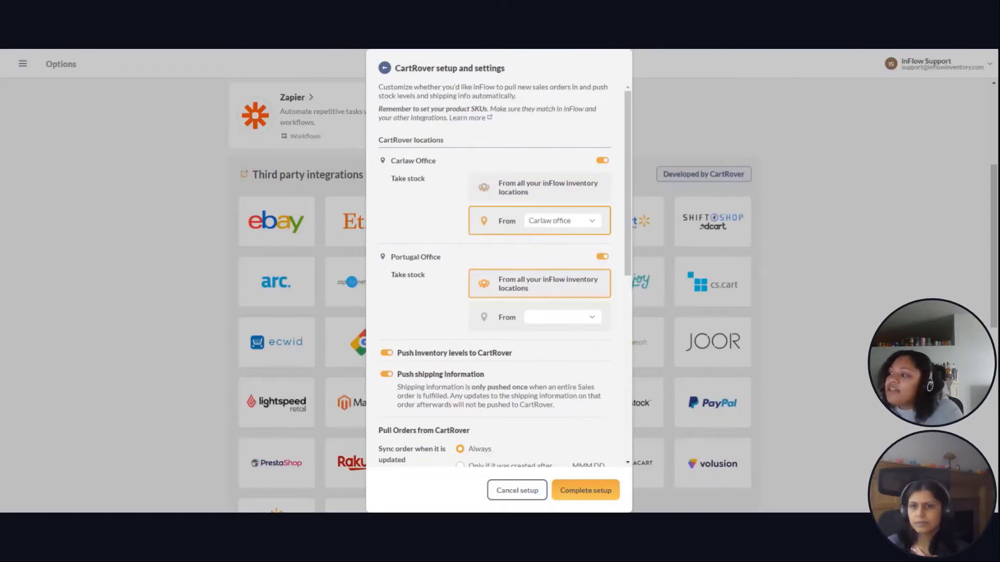
pyautogui.click(560, 317)
pyautogui.click(551, 348)
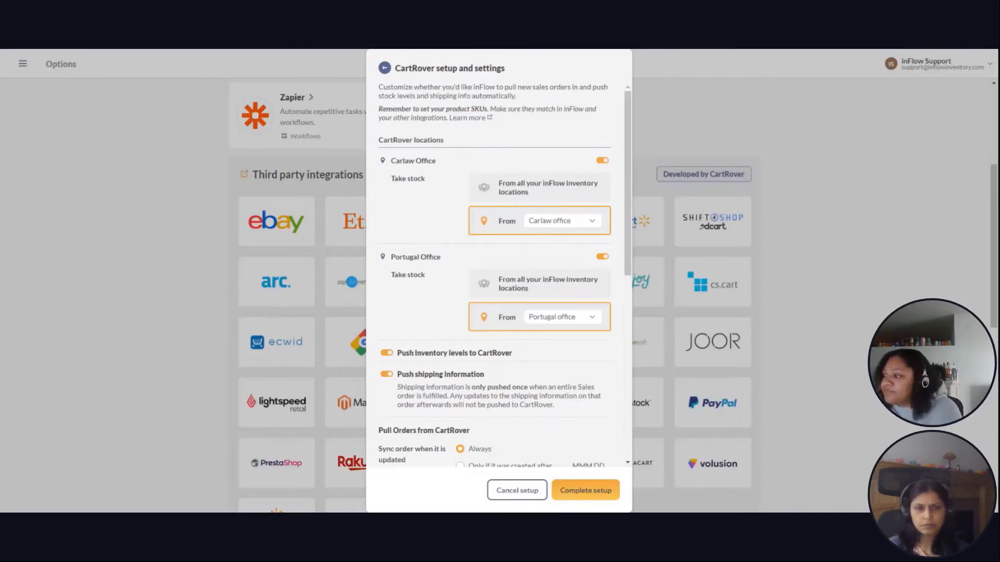
# Restrict the order sync to orders created after Sep 13, 2022.
pyautogui.scroll(-1, 562, 235)
pyautogui.scroll(-2, 563, 266)
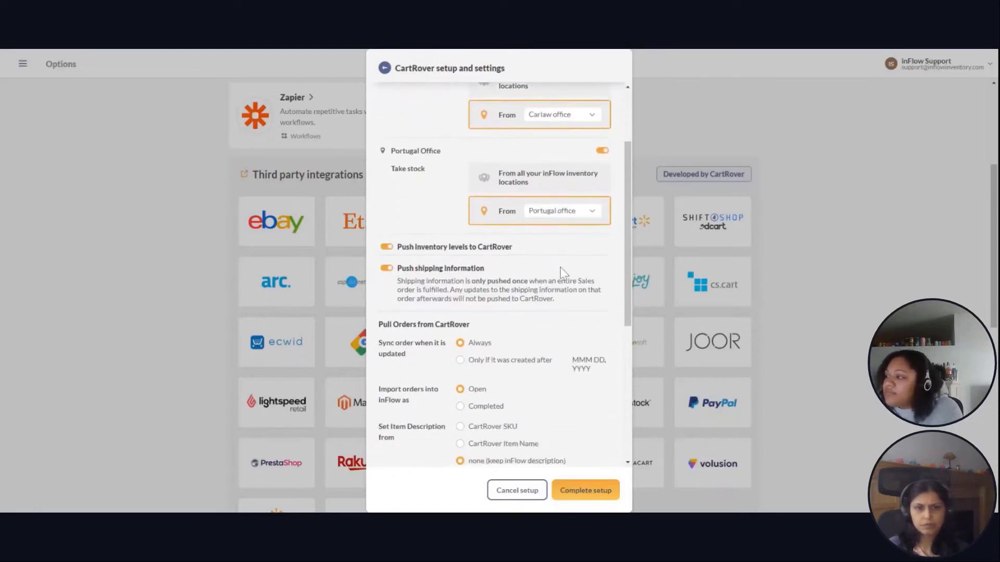
pyautogui.scroll(-1, 567, 250)
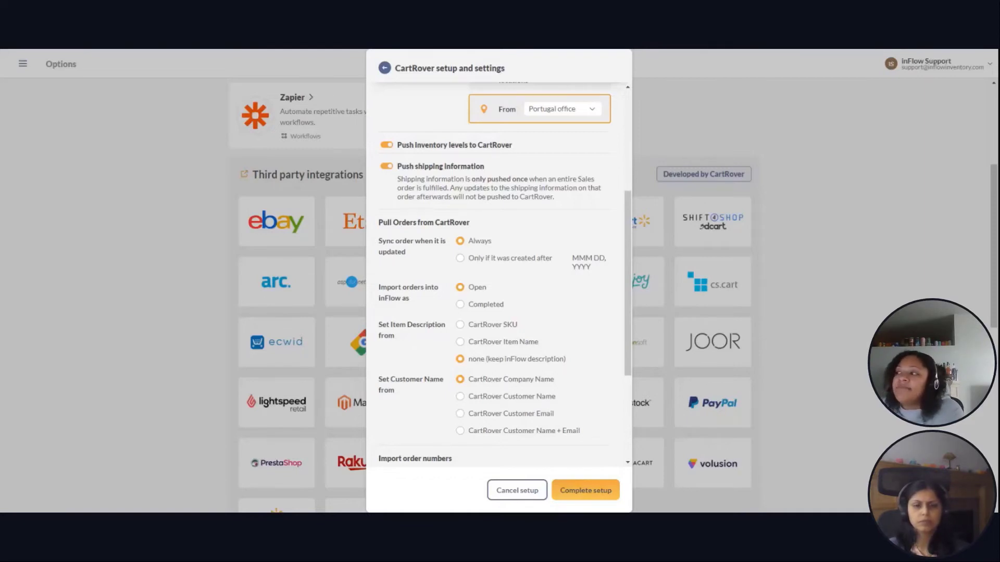
pyautogui.scroll(-1, 534, 215)
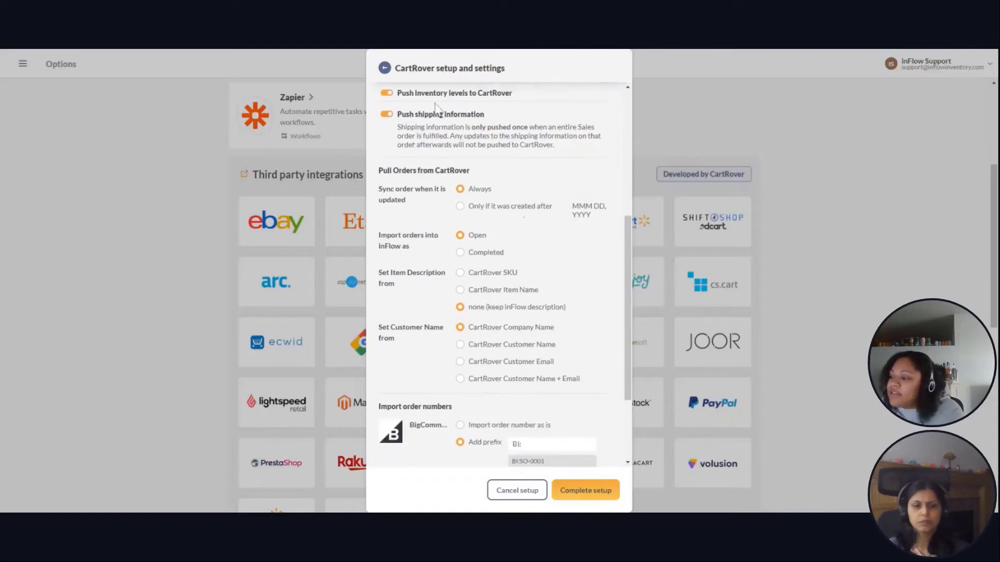
pyautogui.scroll(-1, 583, 197)
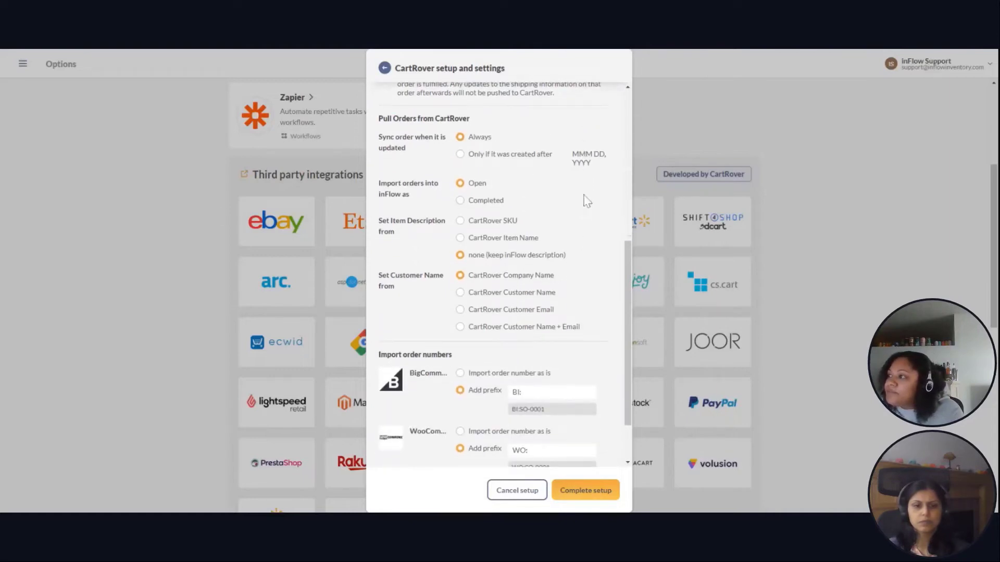
pyautogui.scroll(-1, 585, 194)
pyautogui.scroll(1, 578, 192)
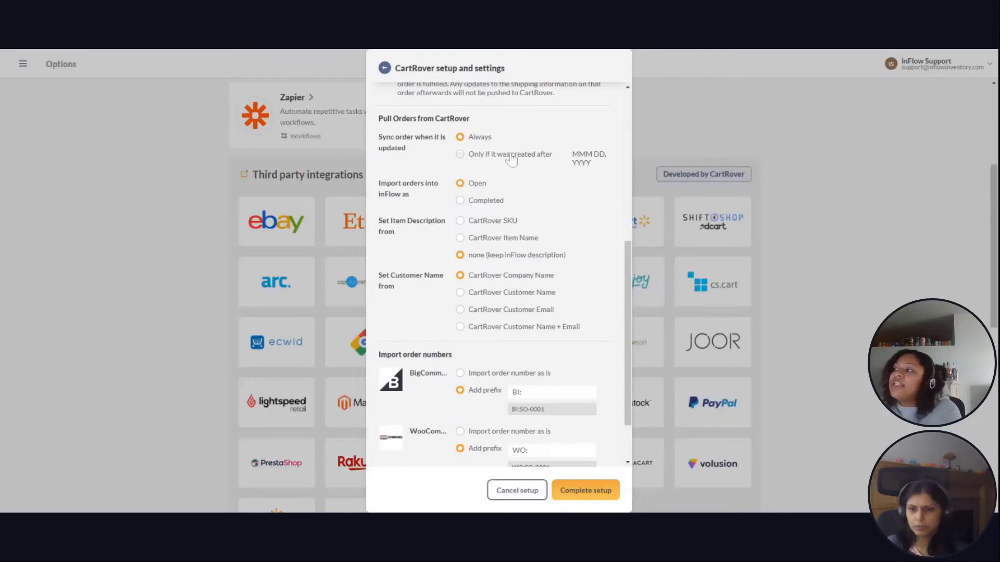
pyautogui.click(463, 156)
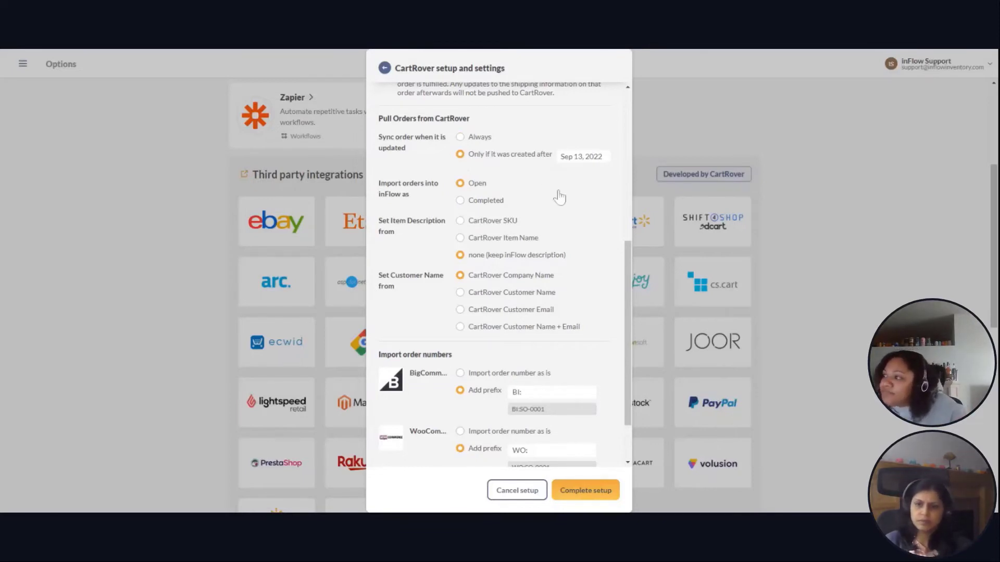
# Switch the import status for orders to Completed and return it to Open.
pyautogui.scroll(-1, 393, 157)
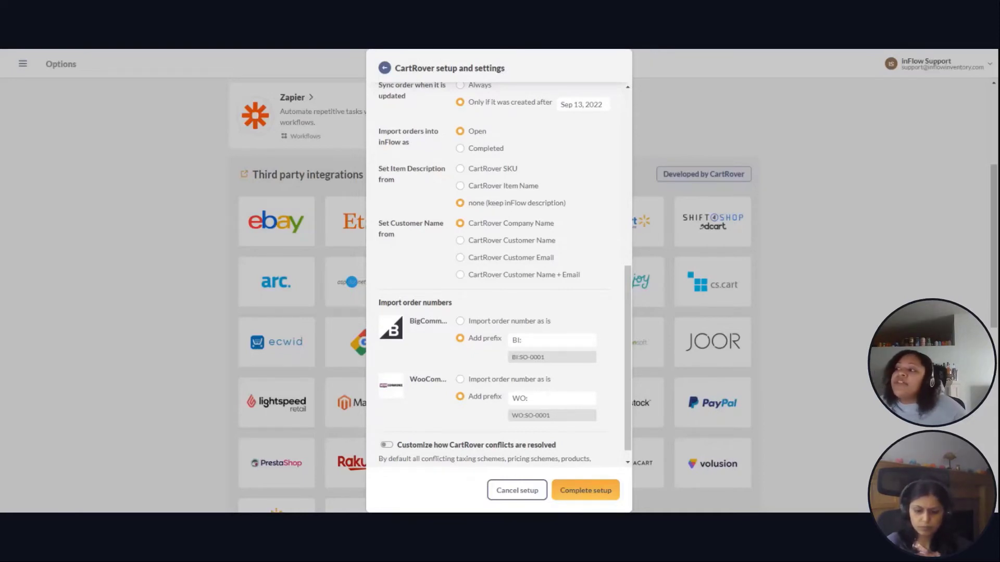
pyautogui.click(460, 149)
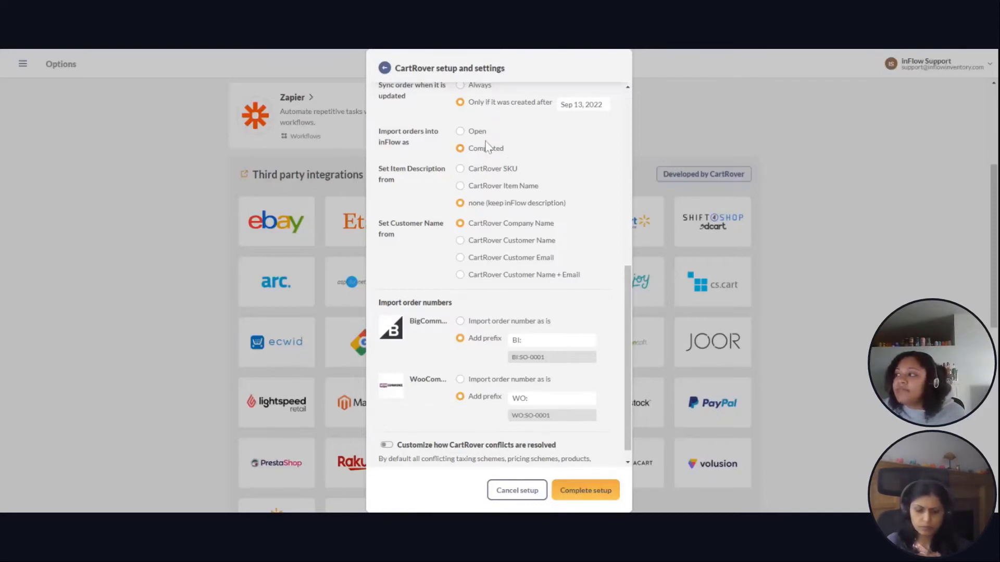
pyautogui.click(468, 133)
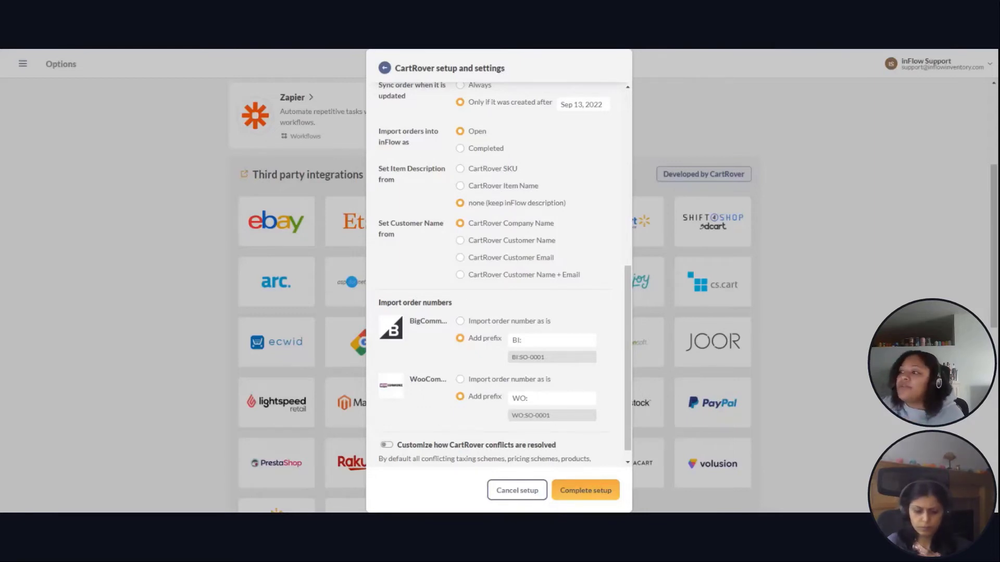
# Set the customer name on pulled orders to come from CartRover Customer Name + Email.
pyautogui.scroll(-1, 551, 213)
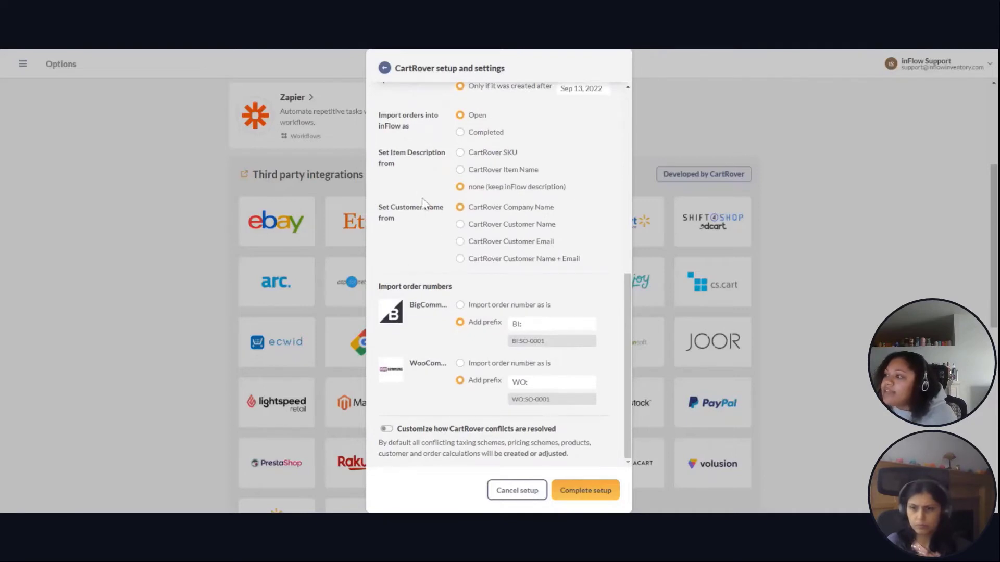
pyautogui.scroll(3, 424, 202)
pyautogui.scroll(-3, 430, 234)
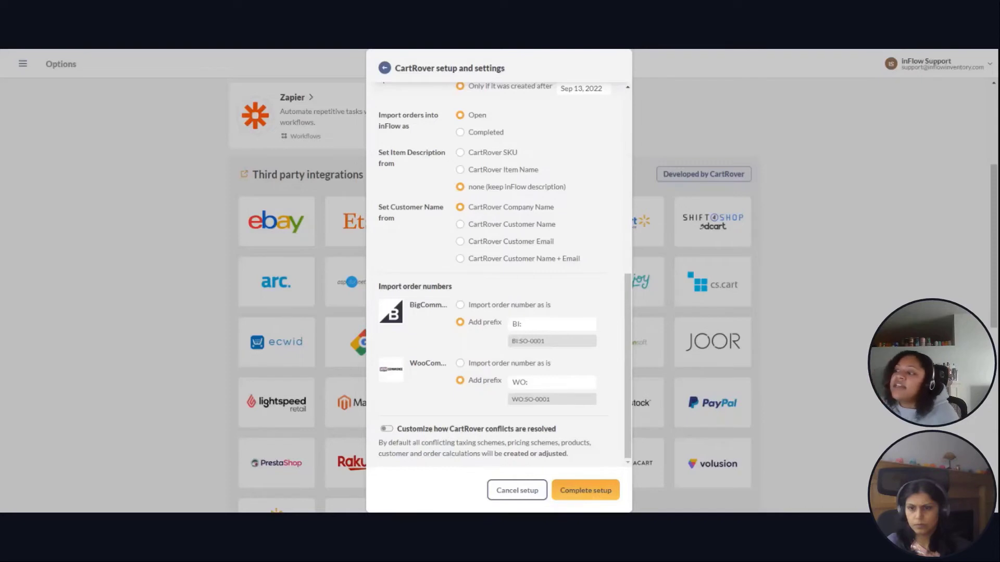
pyautogui.click(461, 262)
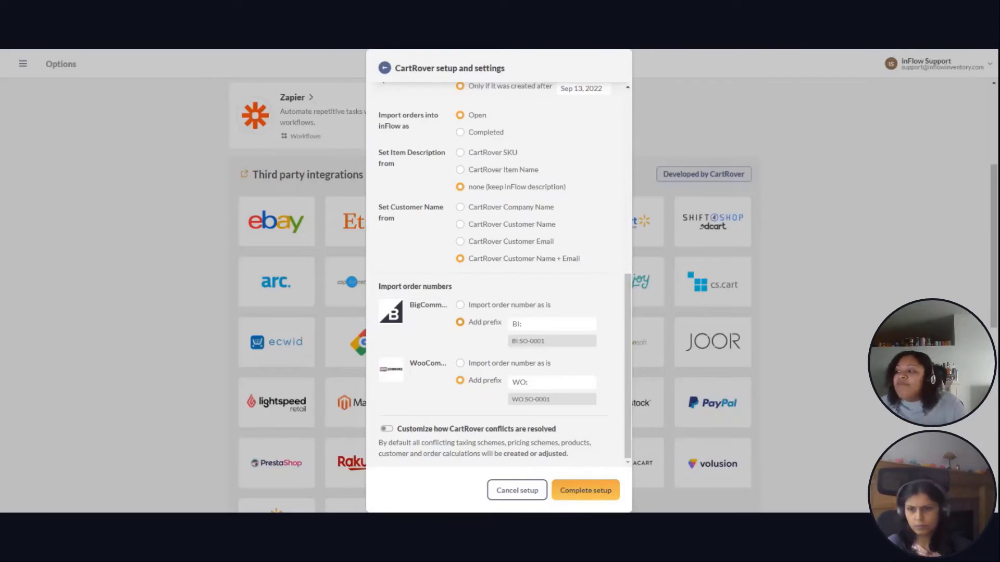
# Edit the BigCommerce order number prefix, trying BIG: and settling on BI: followed by a space.
pyautogui.click(525, 323)
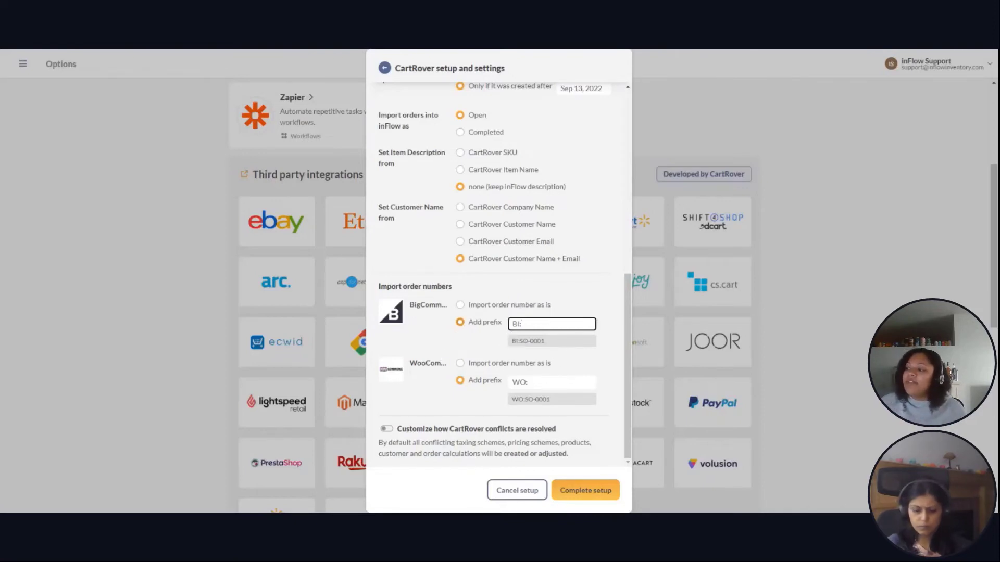
pyautogui.write('G')
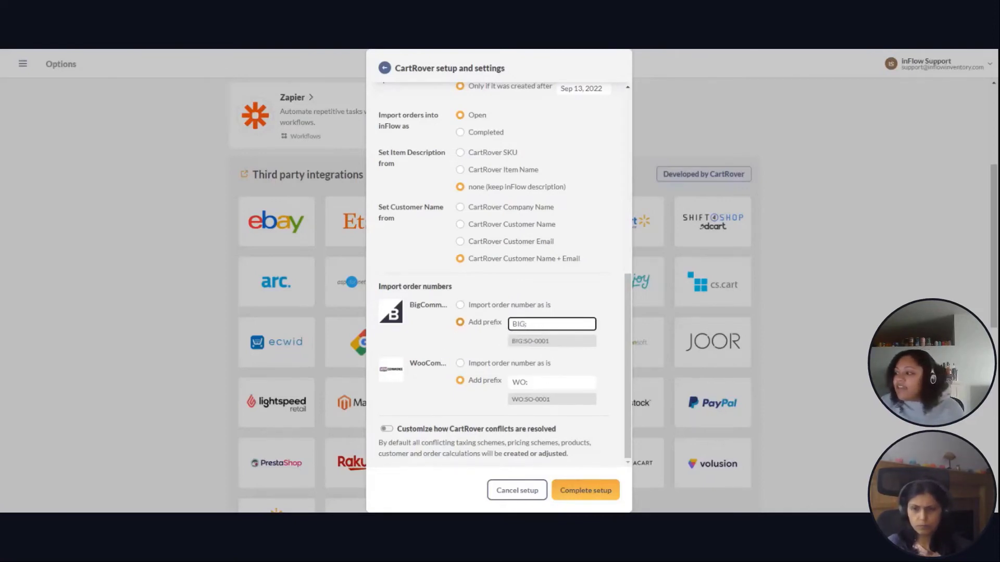
pyautogui.press('BackSpace')
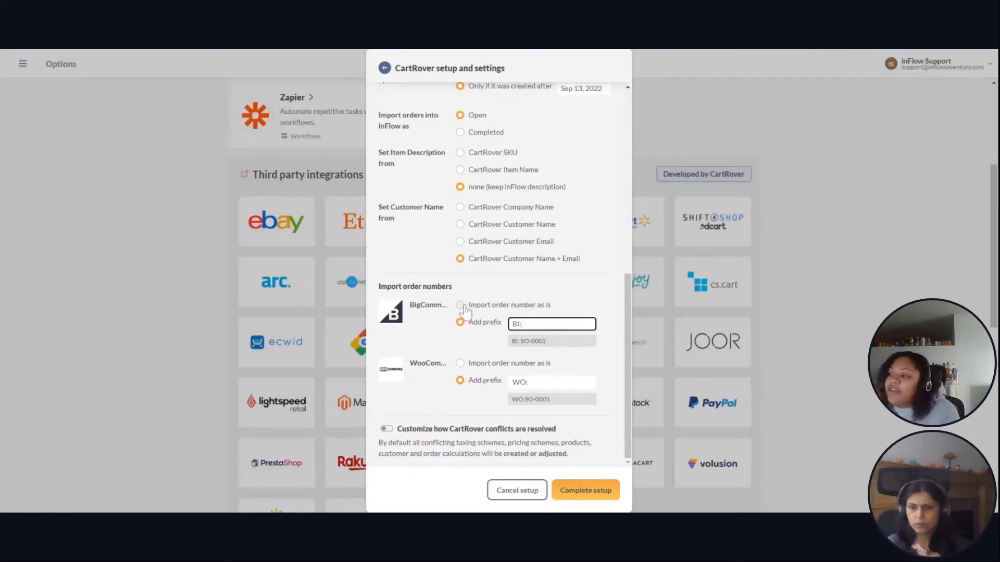
pyautogui.scroll(1, 464, 311)
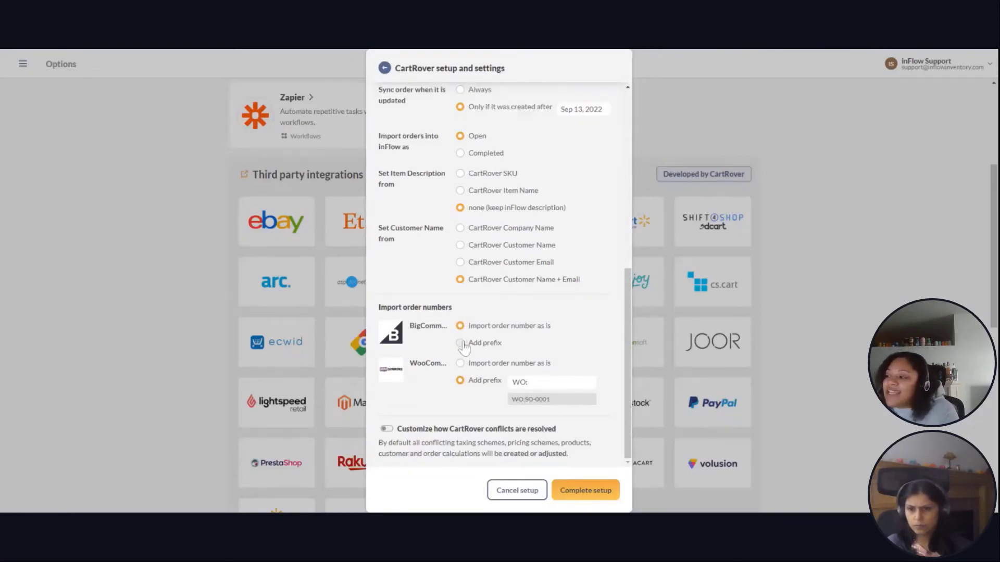
pyautogui.scroll(-1, 516, 370)
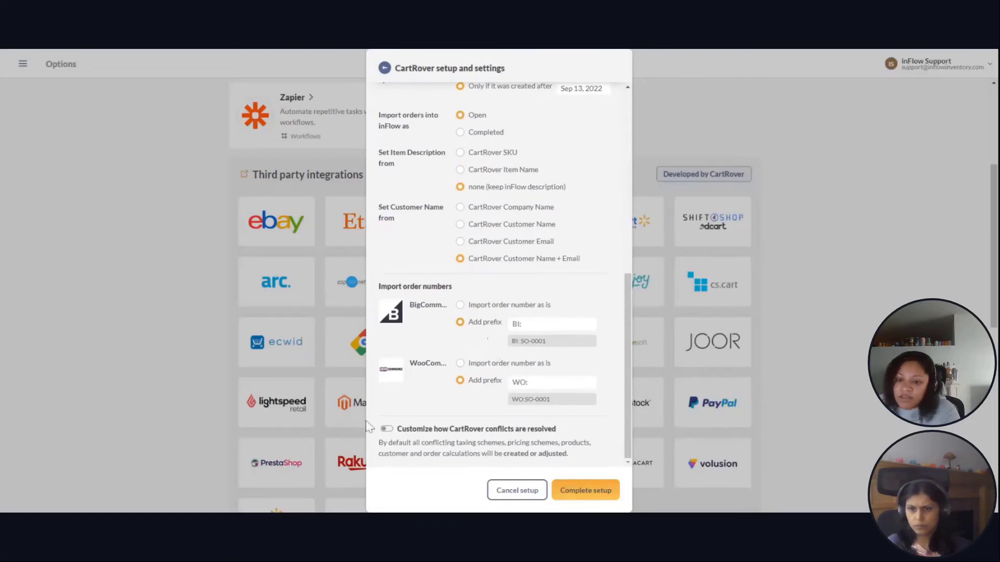
# Turn on customized CartRover conflict resolution, look through its options, and turn it off again.
pyautogui.click(386, 429)
pyautogui.scroll(-5, 416, 338)
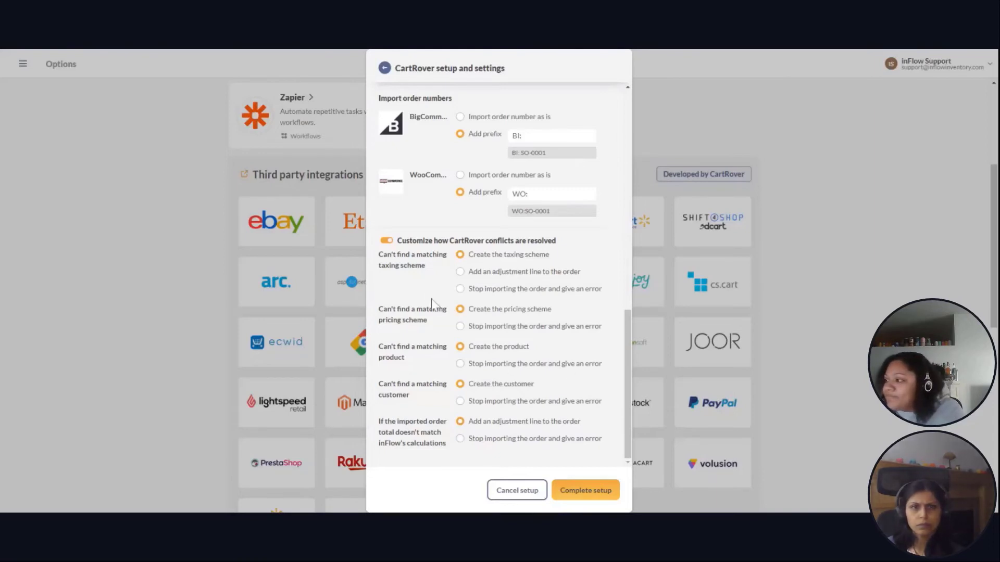
pyautogui.click(387, 241)
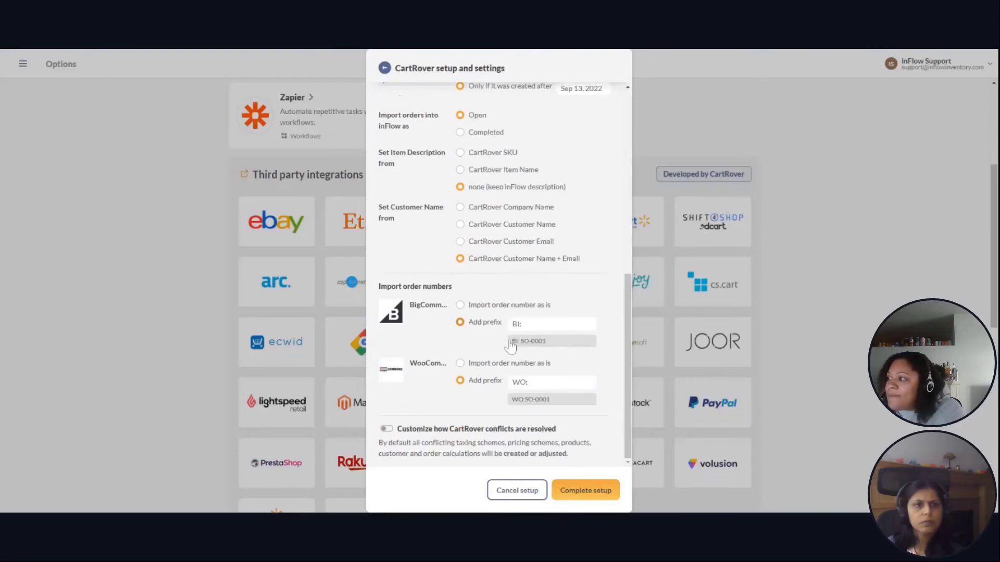
# Recheck the location settings, complete the CartRover setup, and dismiss the completion notice.
pyautogui.scroll(5, 510, 336)
pyautogui.scroll(3, 510, 335)
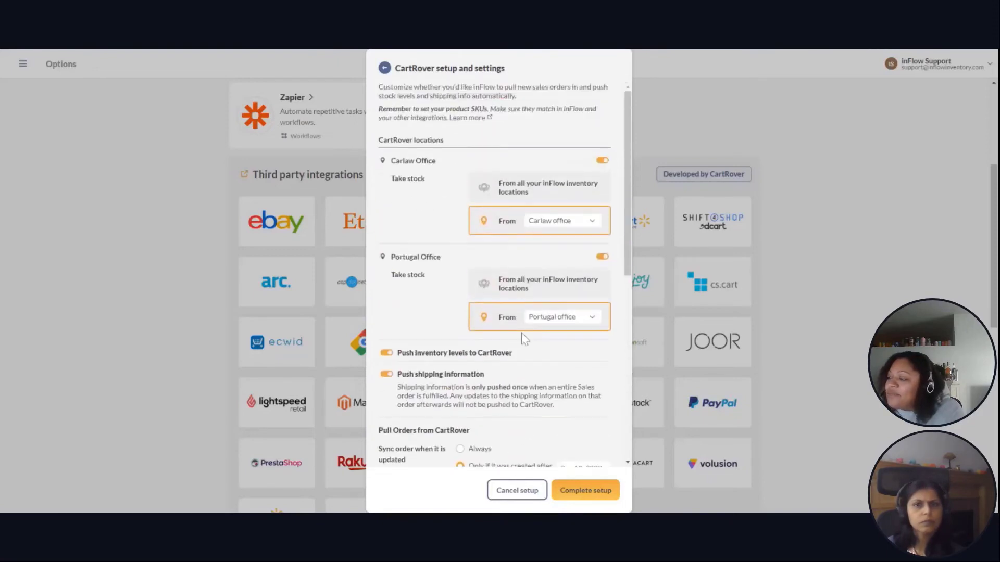
pyautogui.click(585, 490)
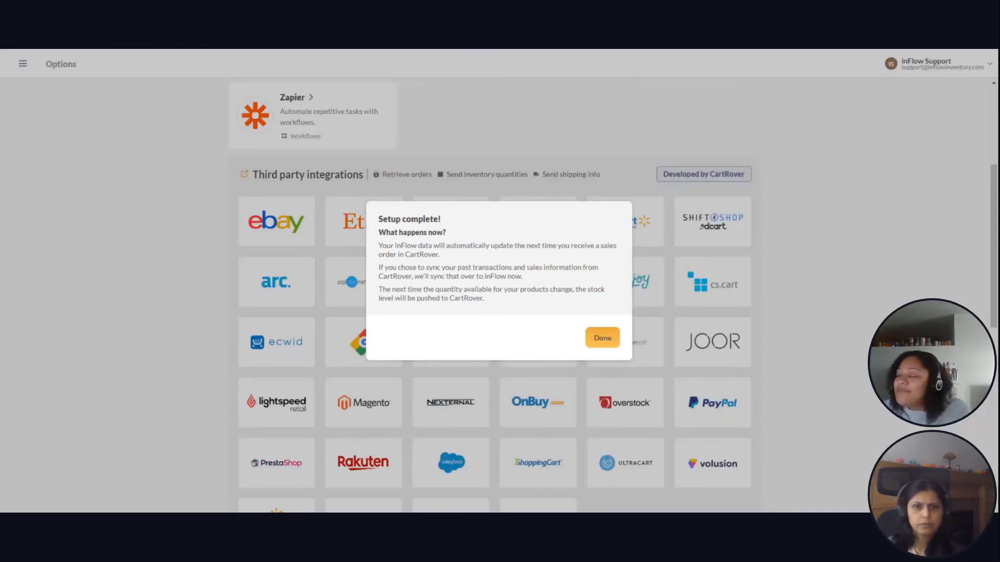
pyautogui.click(607, 337)
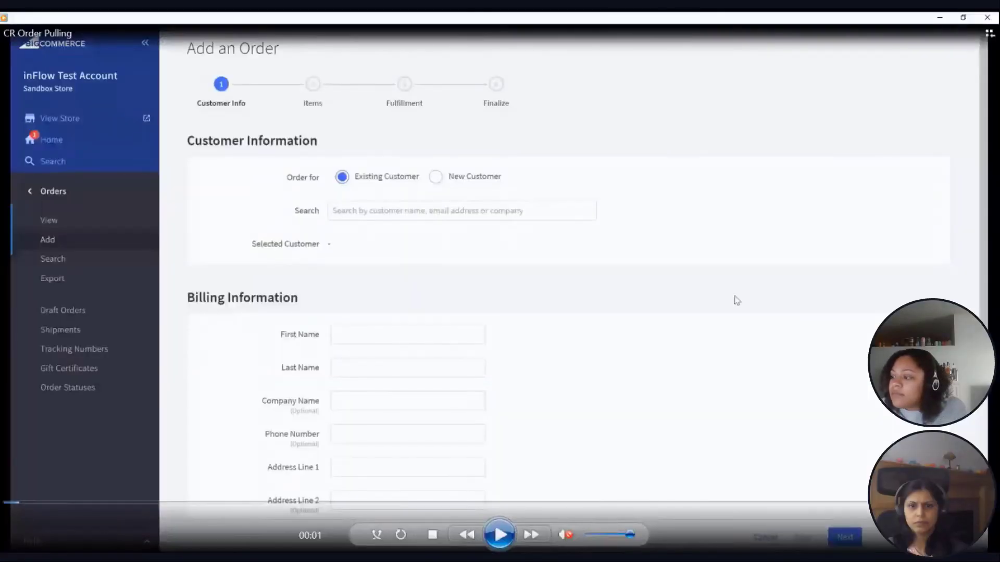
# In the BigCommerce order demo, fill the billing information with the selected customer's saved address and continue to the order items.
pyautogui.press('space')
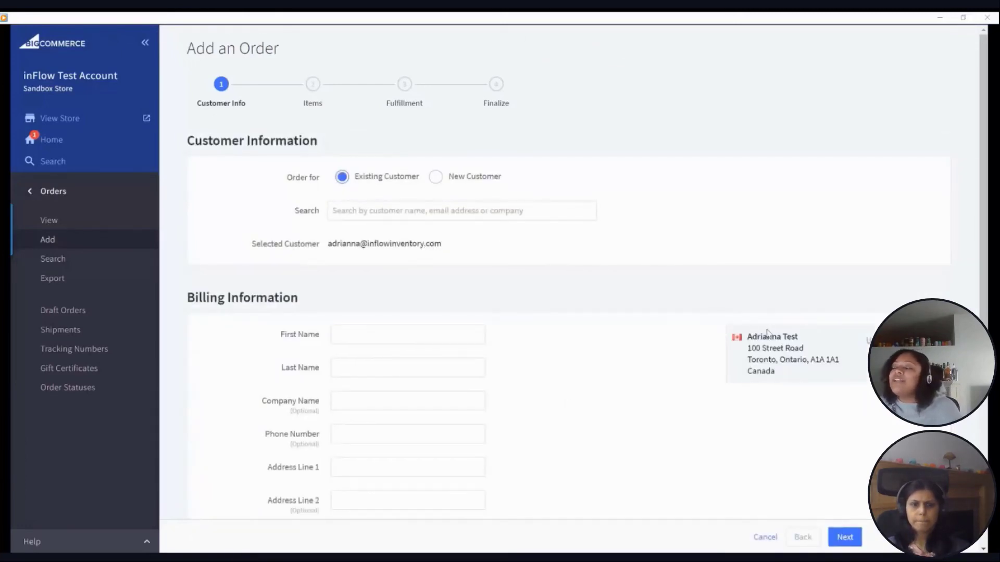
pyautogui.click(892, 341)
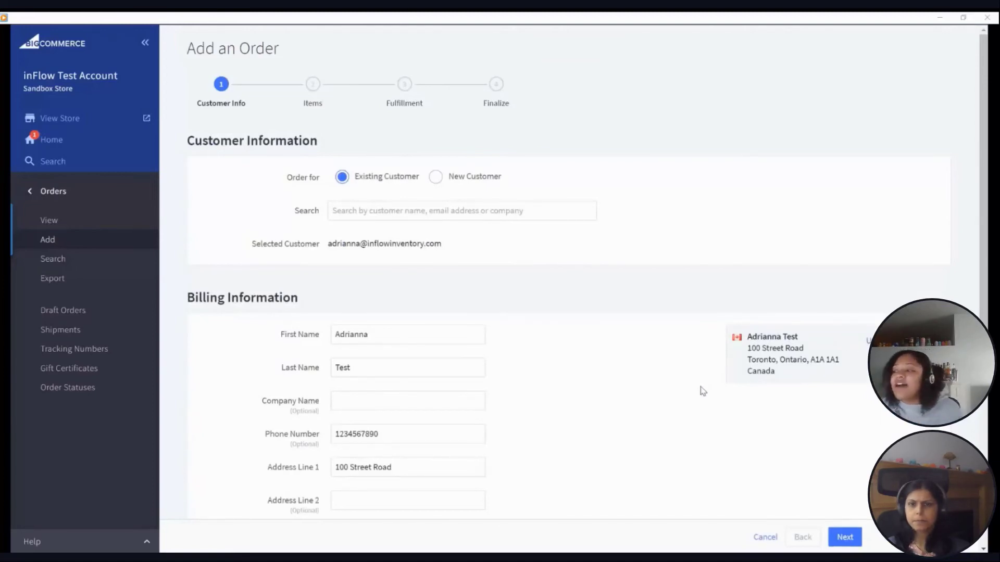
pyautogui.scroll(-2, 703, 391)
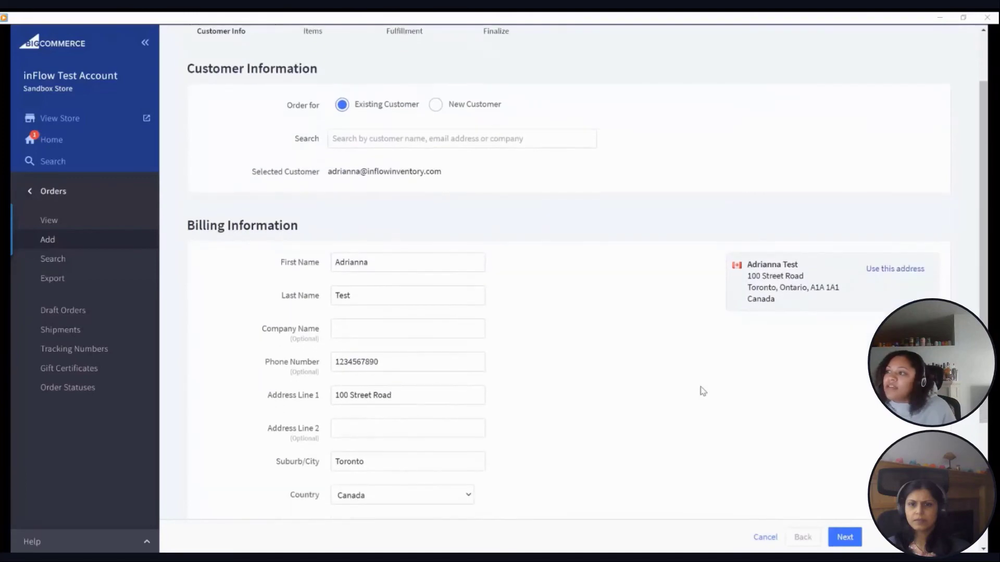
pyautogui.scroll(-3, 703, 391)
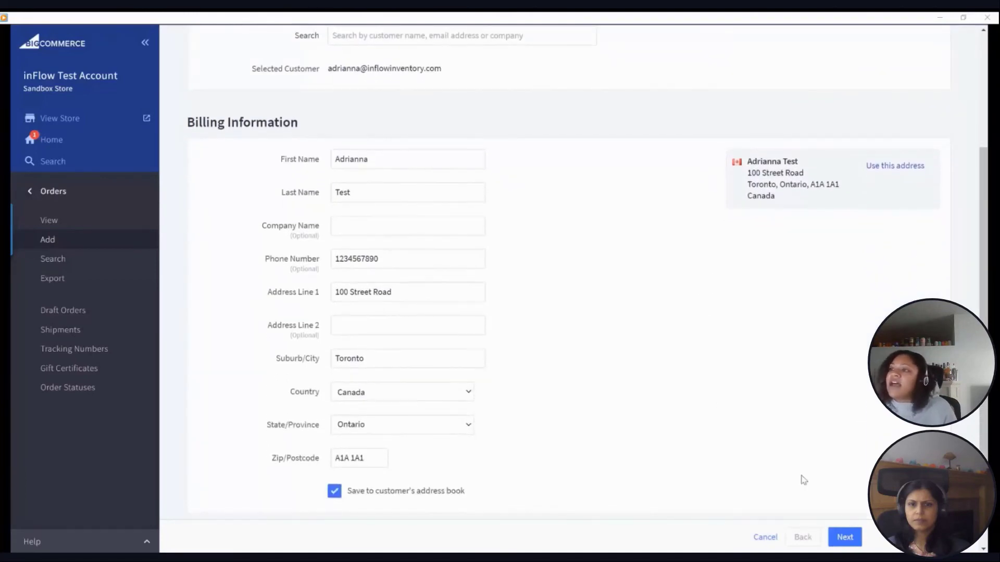
pyautogui.click(845, 537)
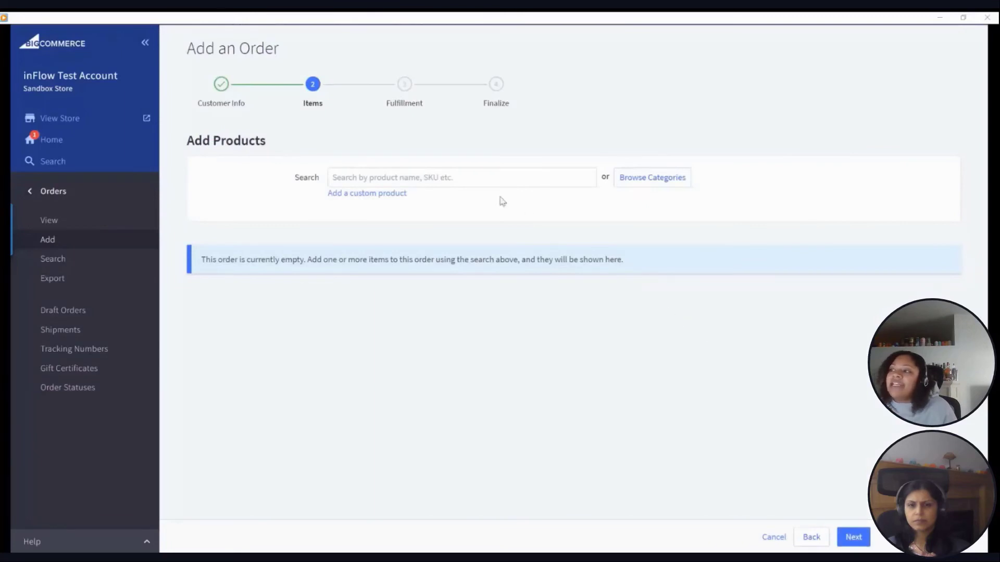
# Search the products for "adept" and add Adept to the BigCommerce order.
pyautogui.click(484, 183)
pyautogui.write('adept')
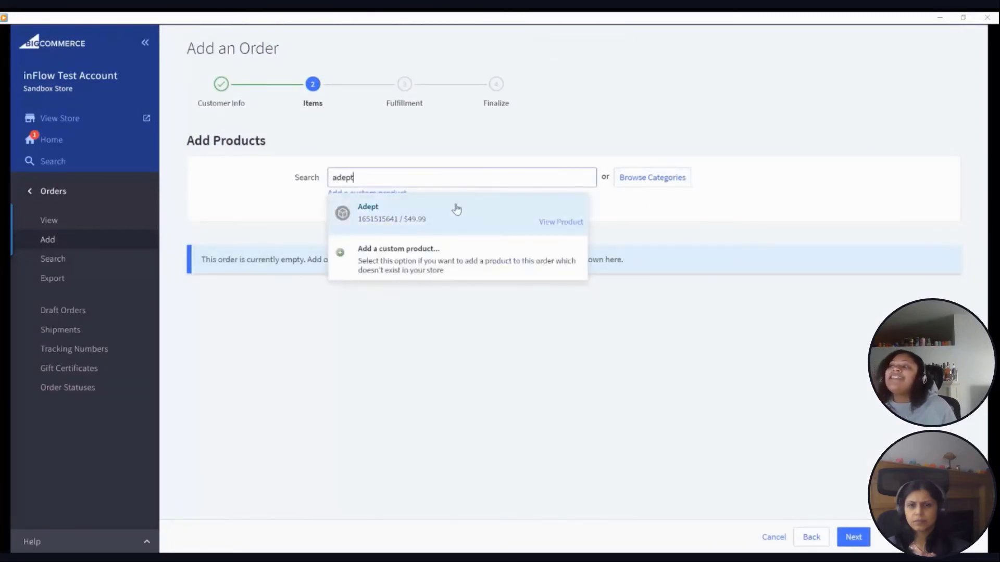
pyautogui.click(458, 207)
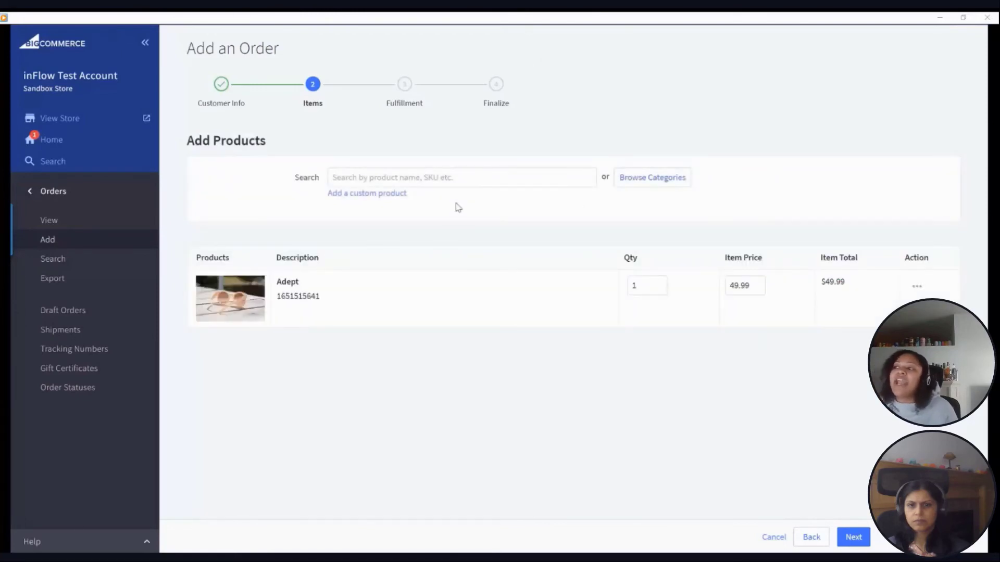
# Search the products for "archon", add Archon to the BigCommerce order, and continue to fulfillment.
pyautogui.click(437, 178)
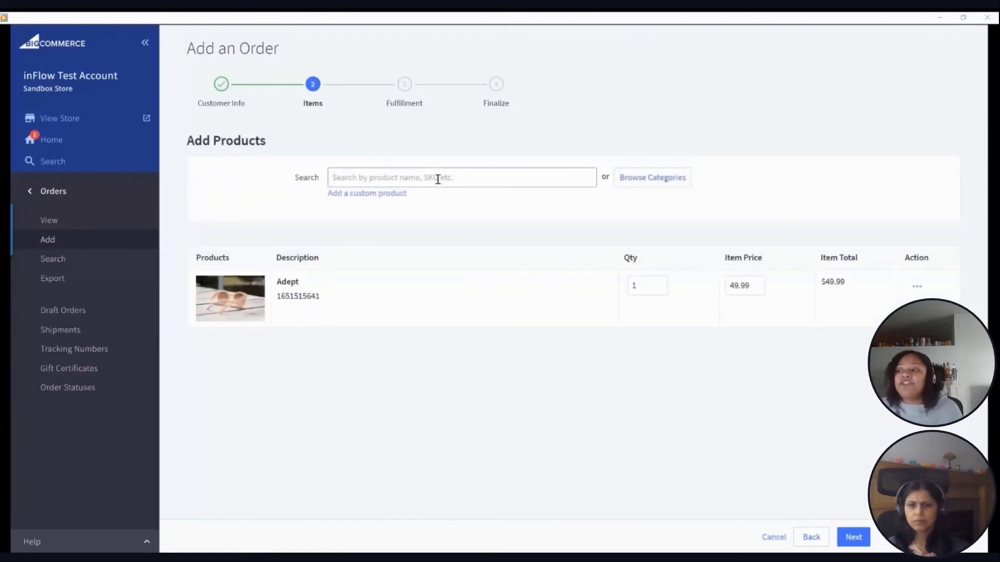
pyautogui.write('archon')
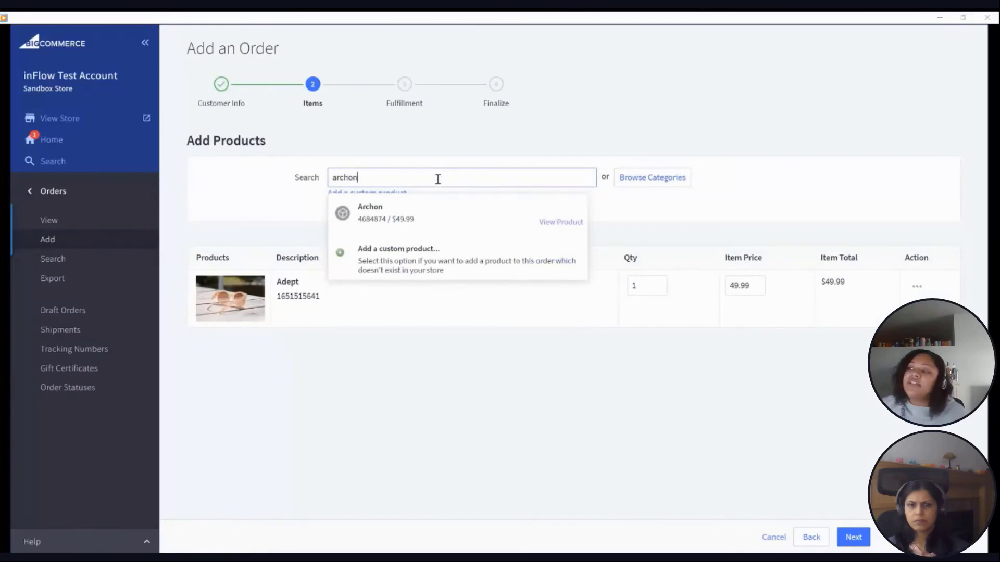
pyautogui.click(442, 218)
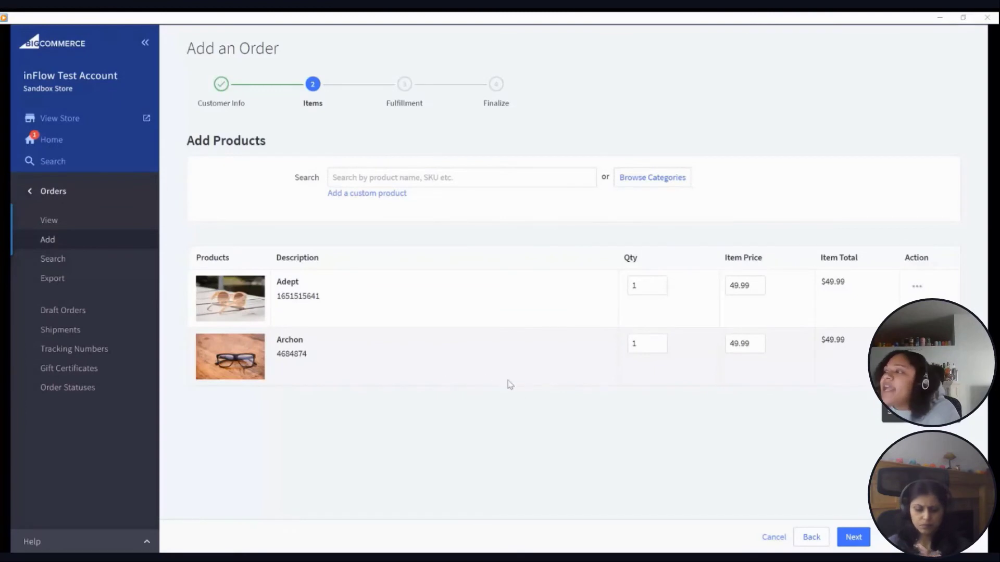
pyautogui.click(851, 541)
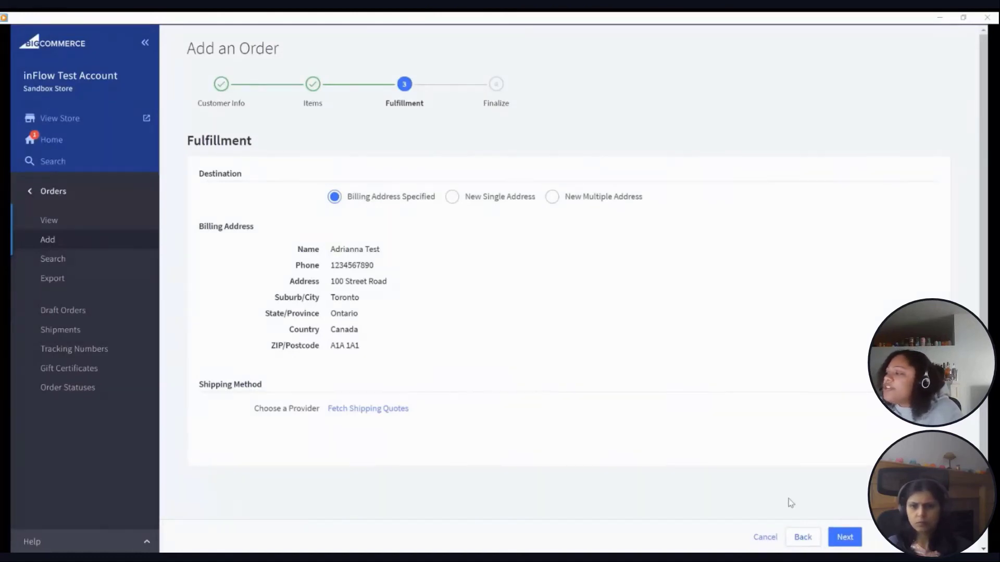
# Keep the billing address as the order's shipping destination, and save the BigCommerce order after reviewing its final details.
pyautogui.click(847, 536)
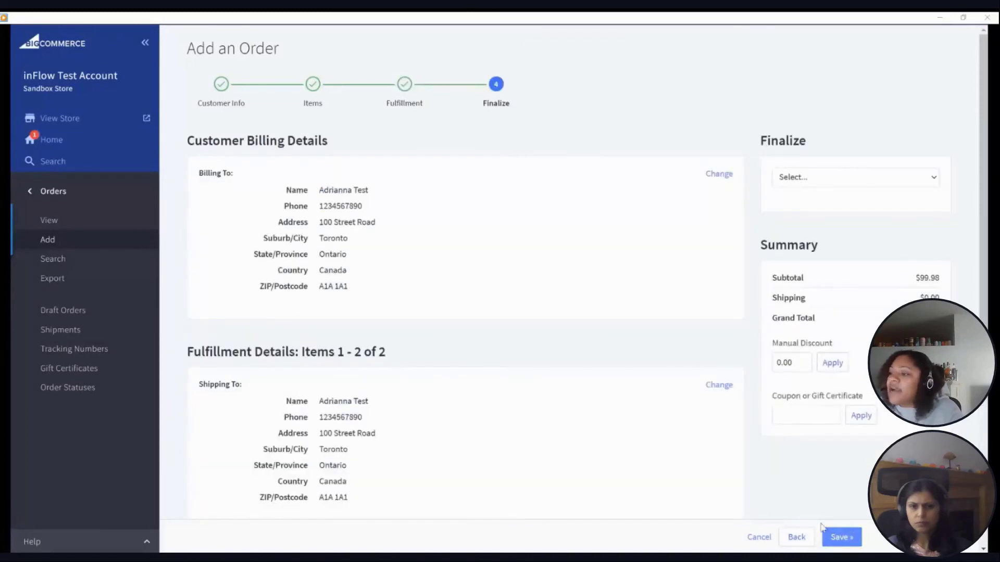
pyautogui.scroll(-1, 754, 501)
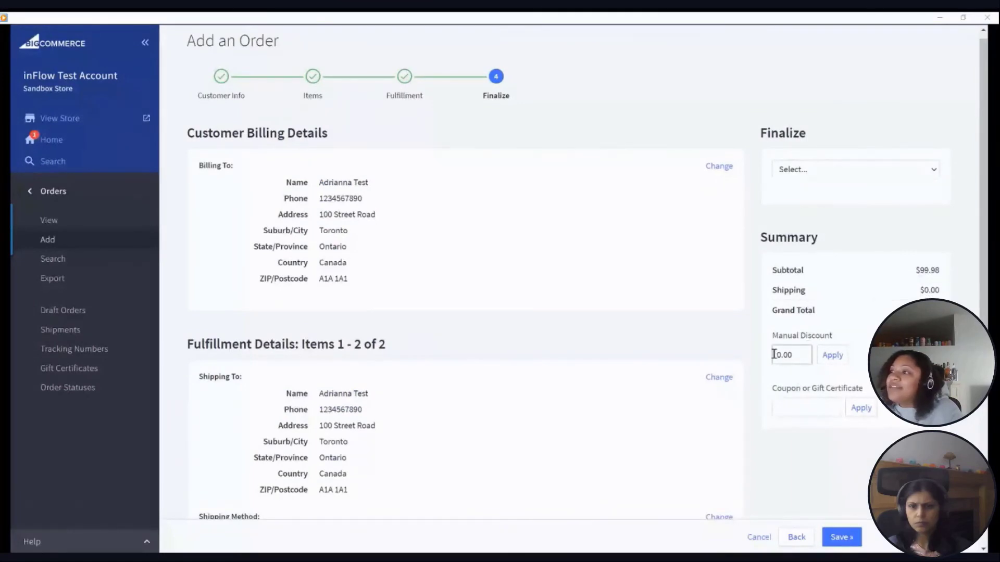
pyautogui.scroll(-3, 774, 354)
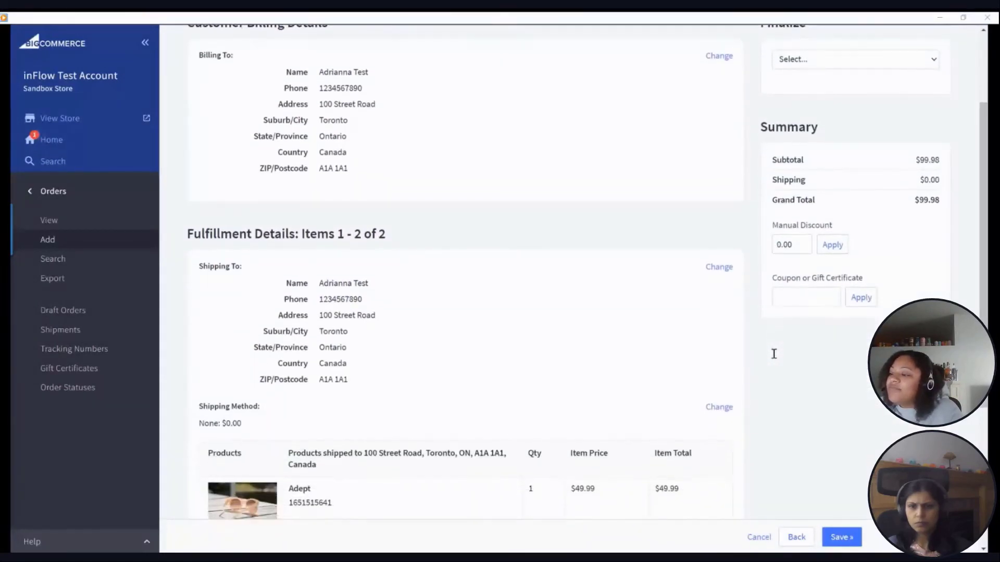
pyautogui.scroll(-4, 774, 354)
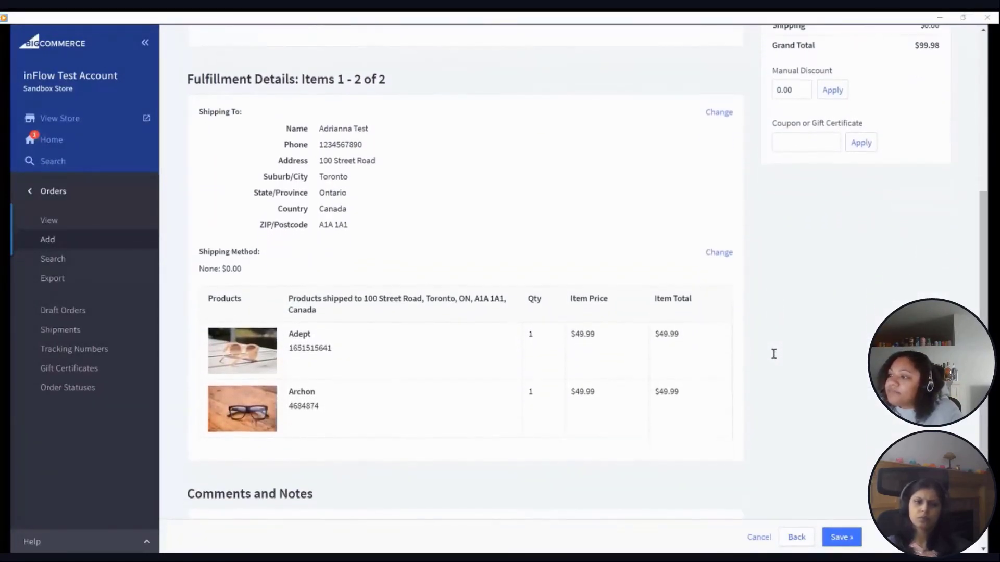
pyautogui.scroll(-2, 774, 354)
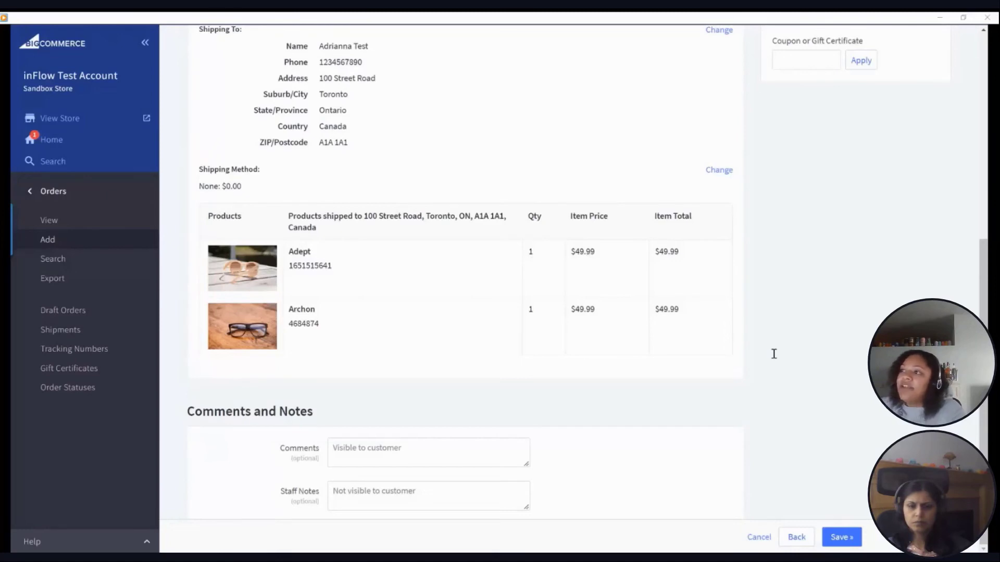
pyautogui.scroll(3, 774, 354)
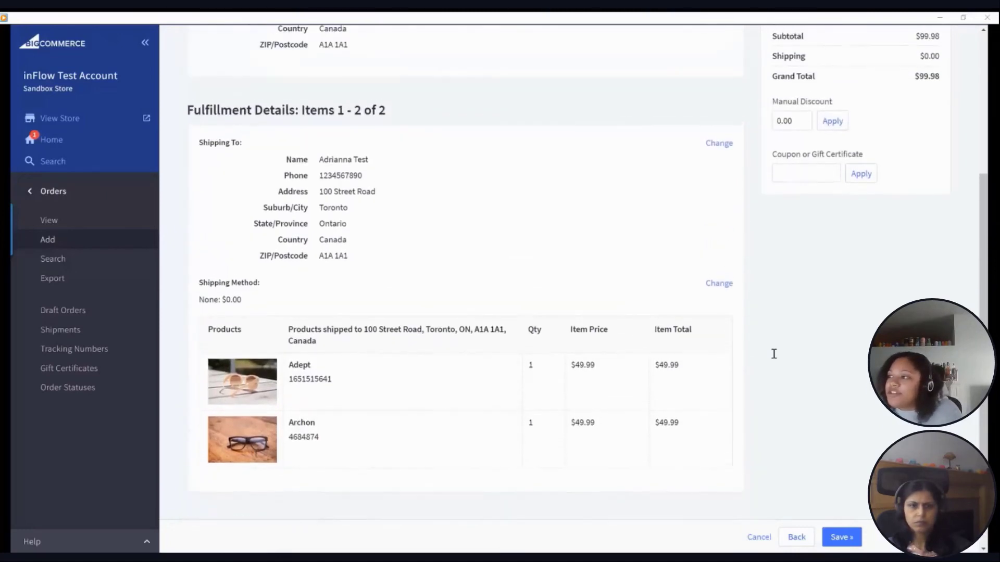
pyautogui.scroll(4, 774, 354)
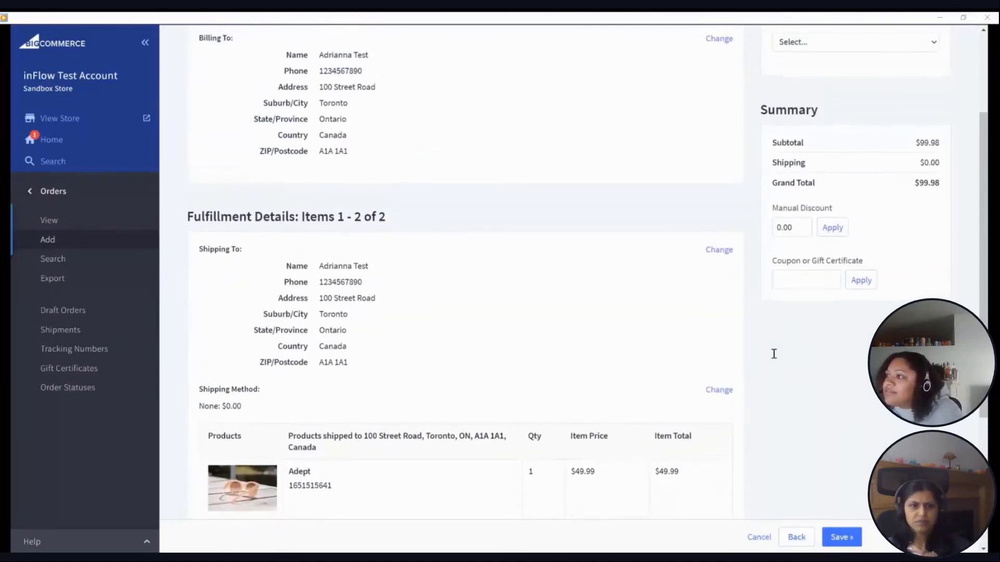
pyautogui.scroll(1, 773, 355)
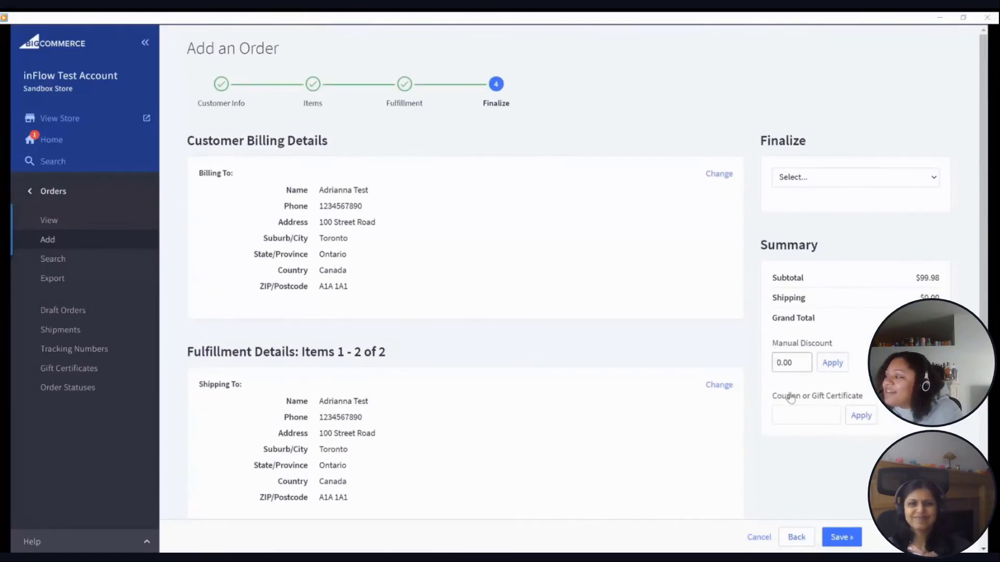
pyautogui.click(840, 538)
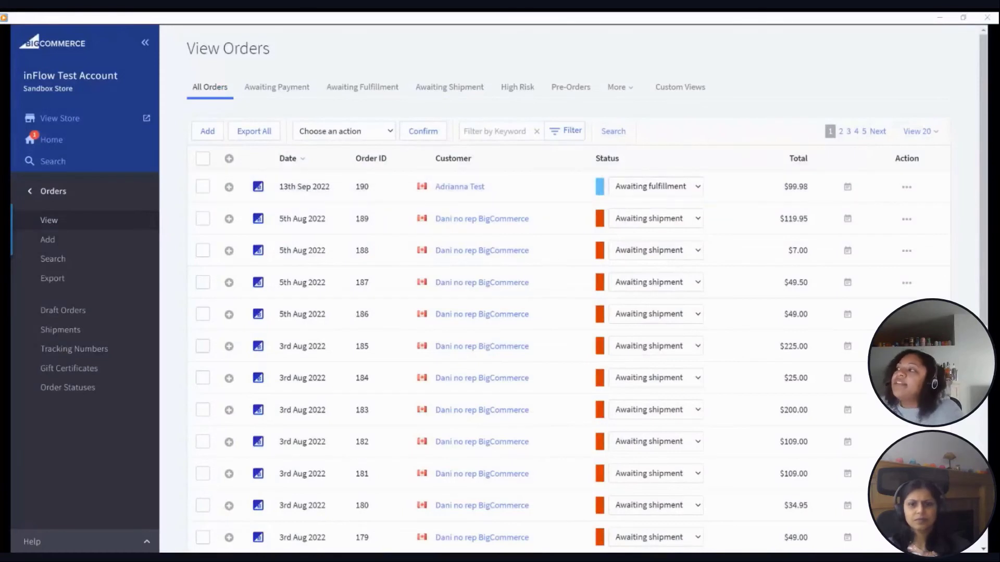
# Switch to CartRover and open the setup of the BigCommerce cart.
pyautogui.click(172, 20)
pyautogui.click(171, 164)
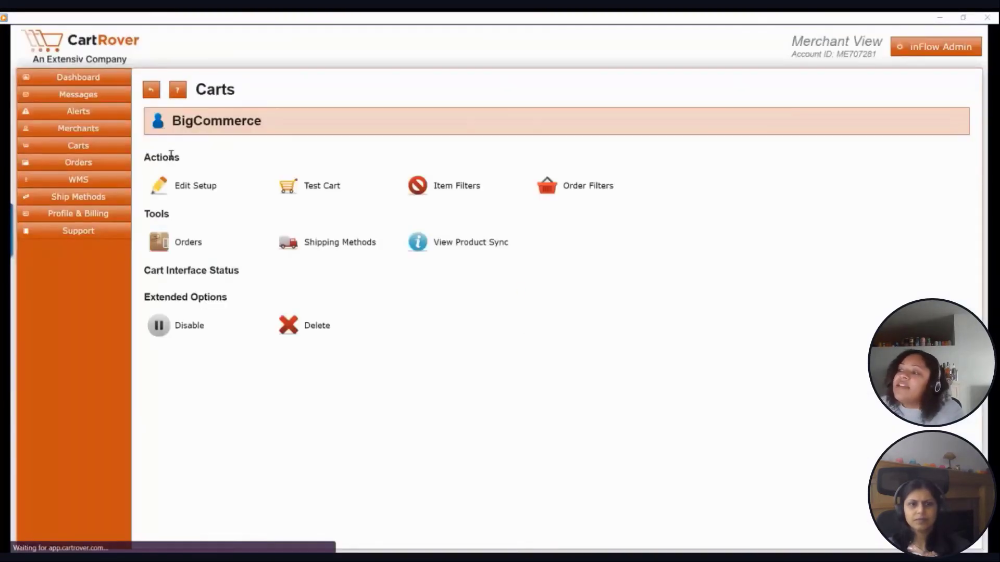
pyautogui.click(200, 185)
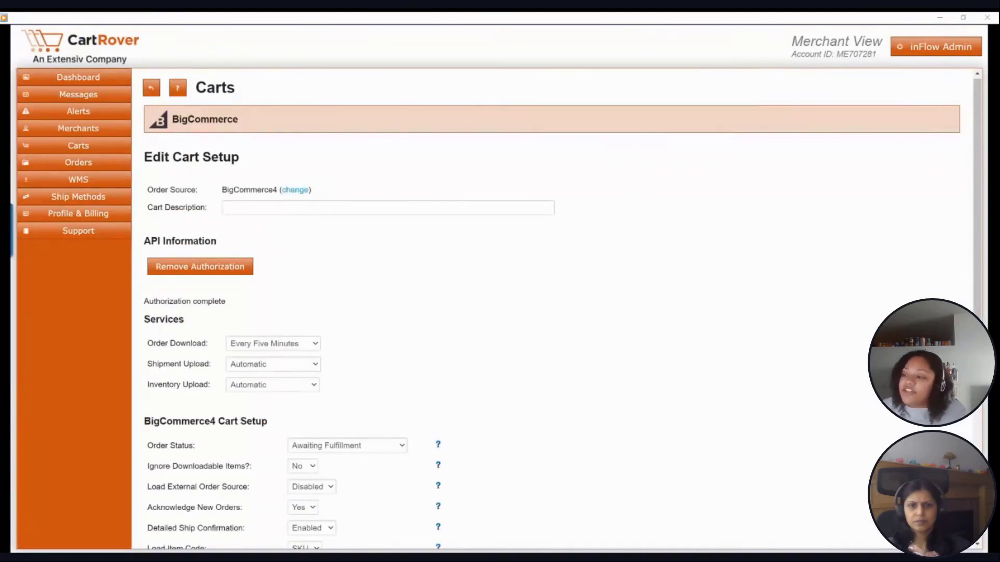
# Switch to inFlow's sales orders, open the imported BigCommerce order, and examine its customer, addresses, products and totals.
pyautogui.moveTo(322, 398)
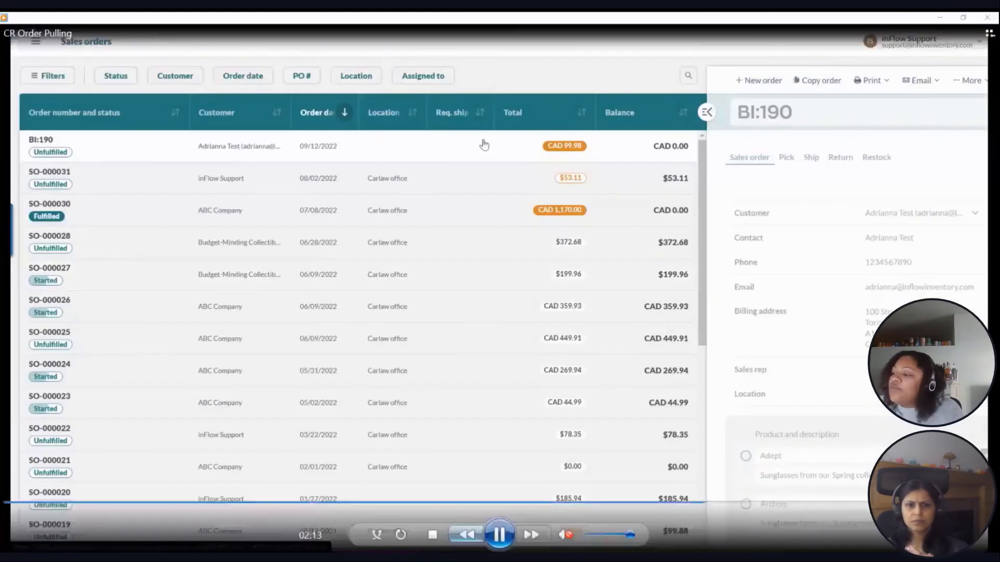
pyautogui.press('space')
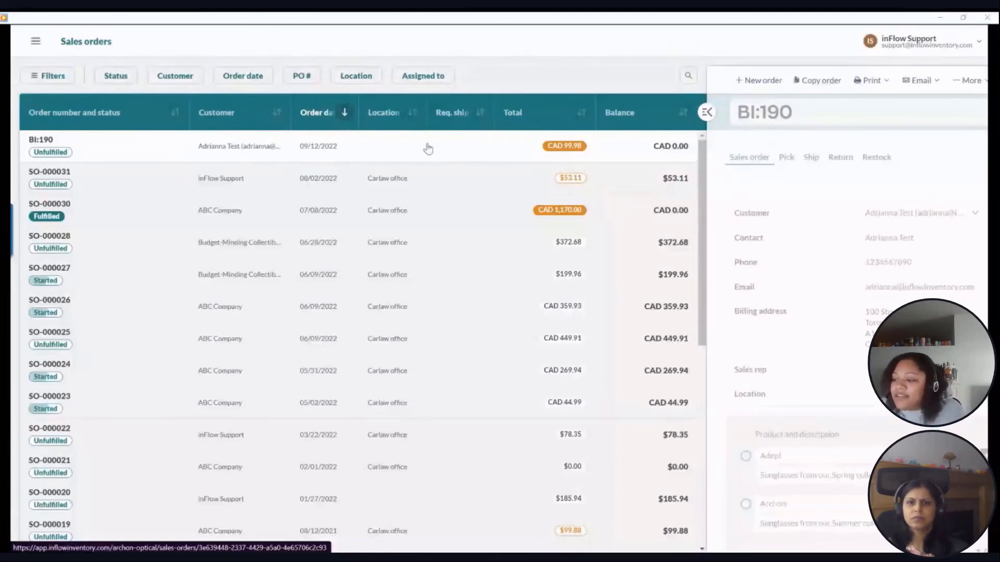
pyautogui.click(500, 535)
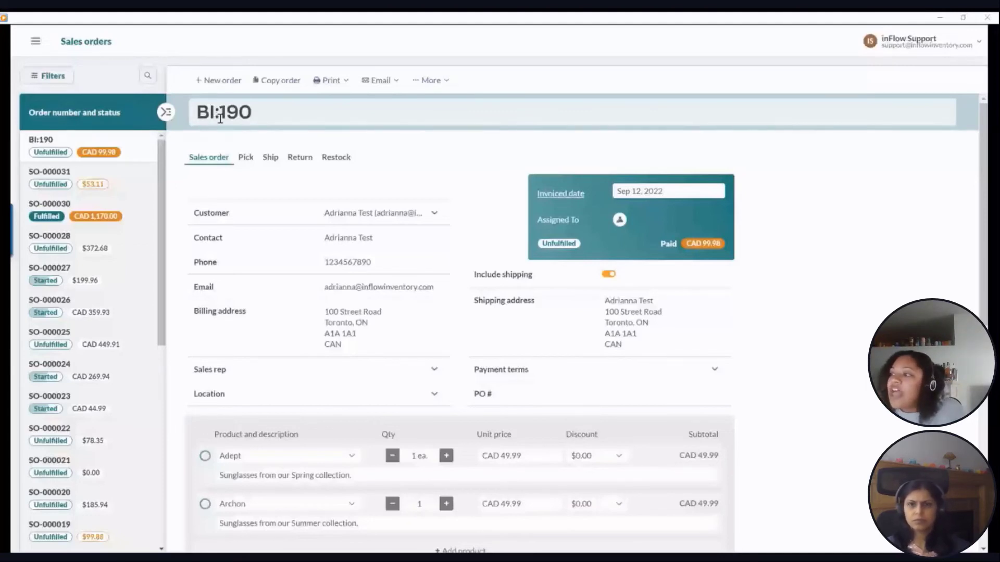
pyautogui.click(351, 217)
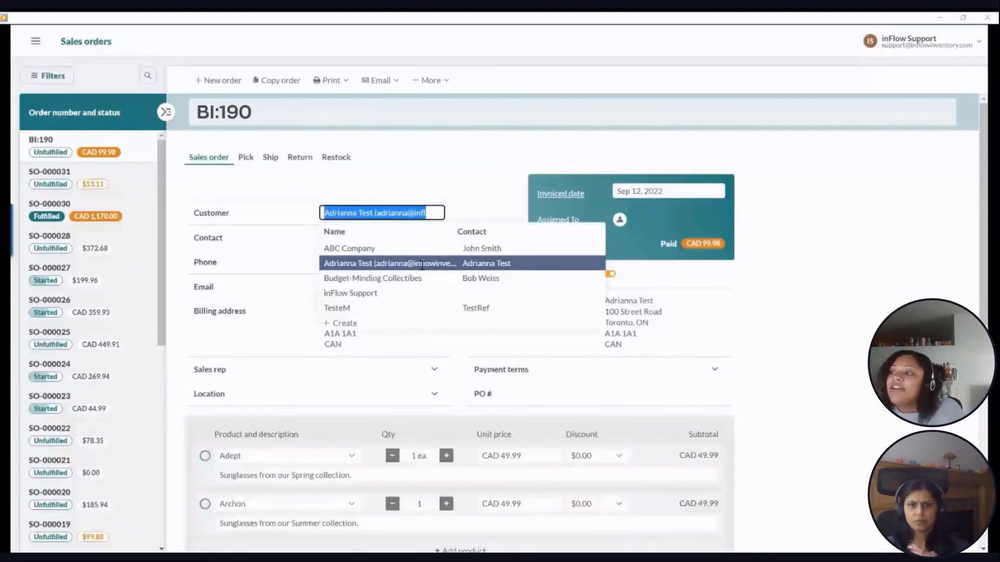
pyautogui.click(428, 174)
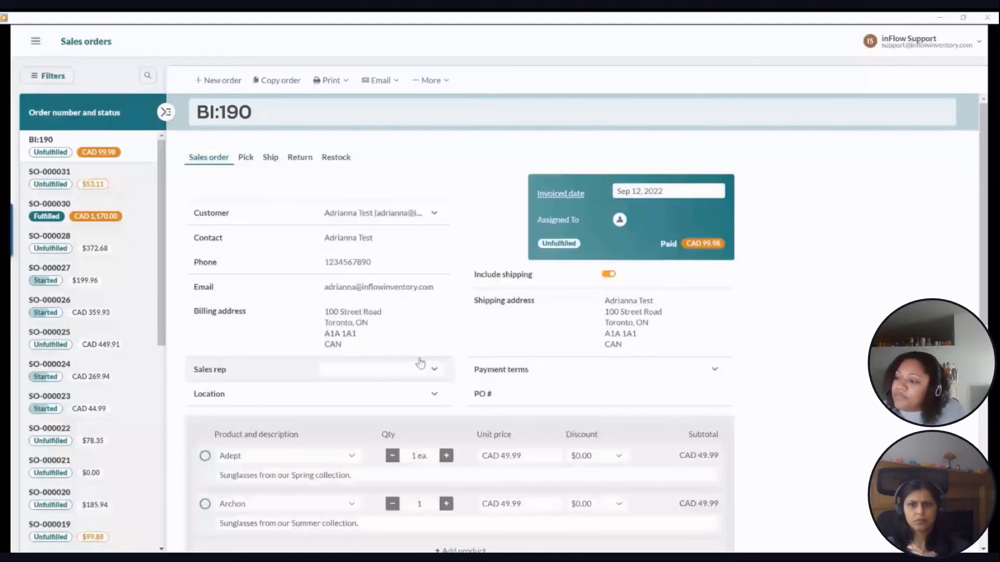
pyautogui.scroll(-2, 495, 357)
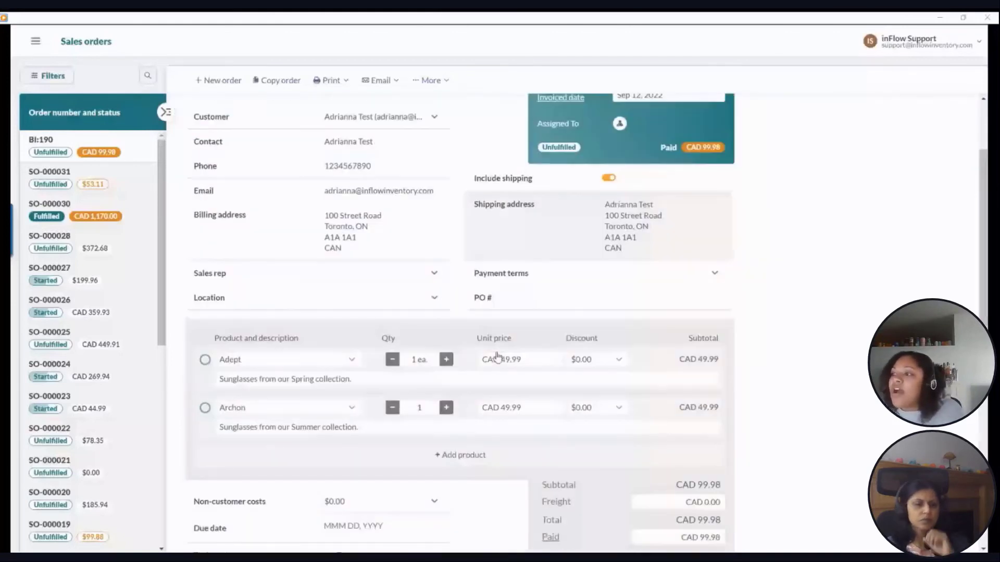
pyautogui.scroll(-2, 497, 357)
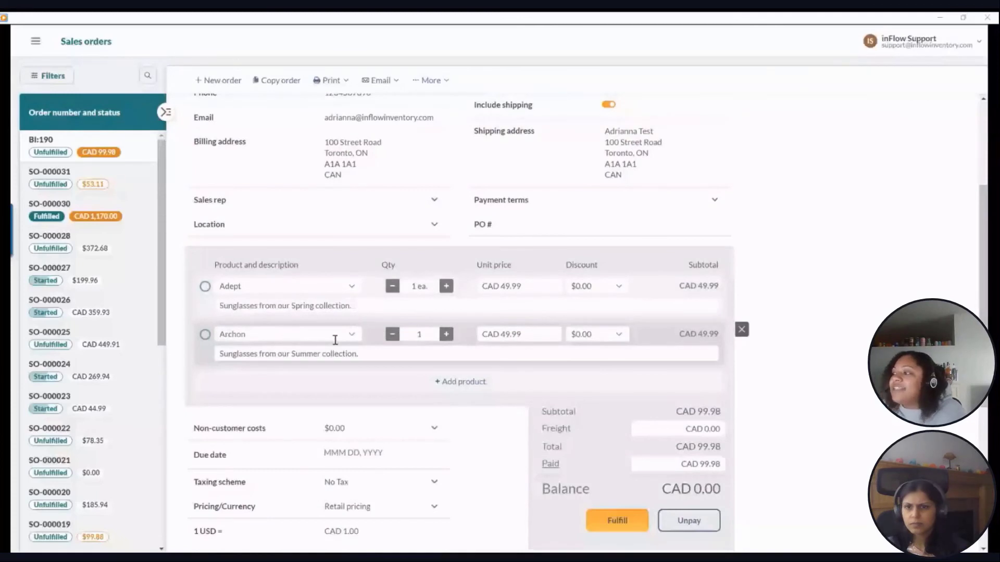
pyautogui.scroll(-2, 489, 338)
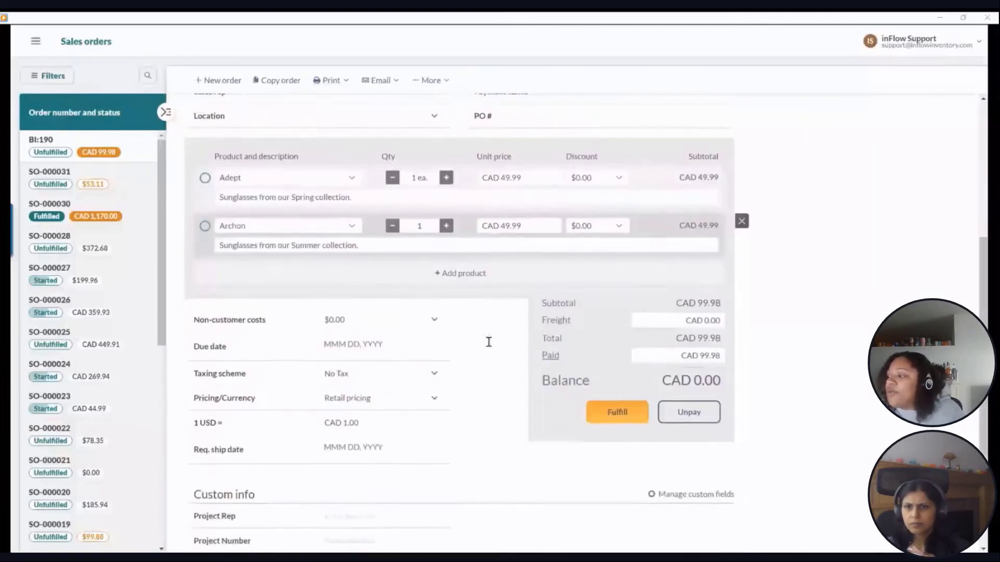
pyautogui.scroll(-2, 599, 312)
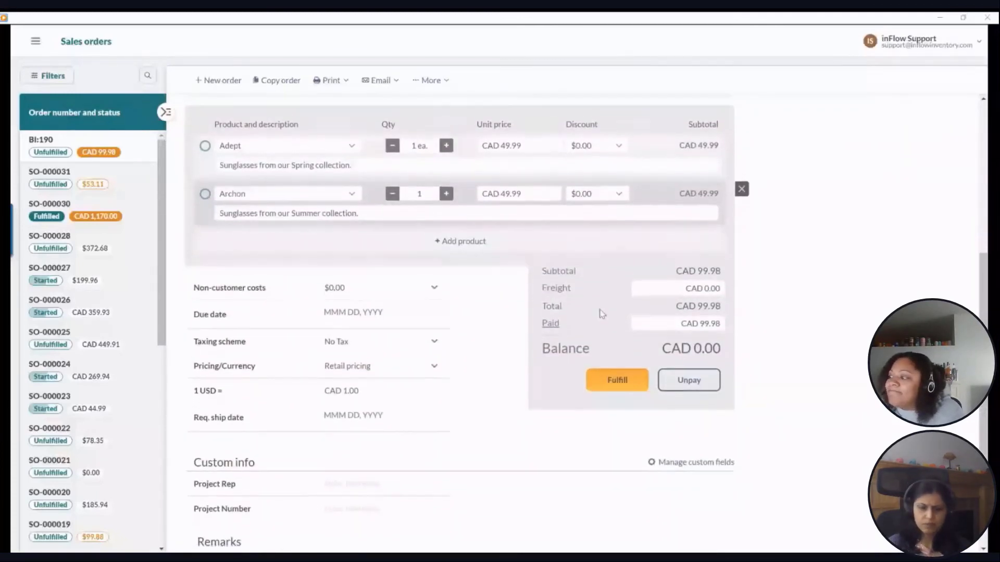
pyautogui.scroll(7, 599, 313)
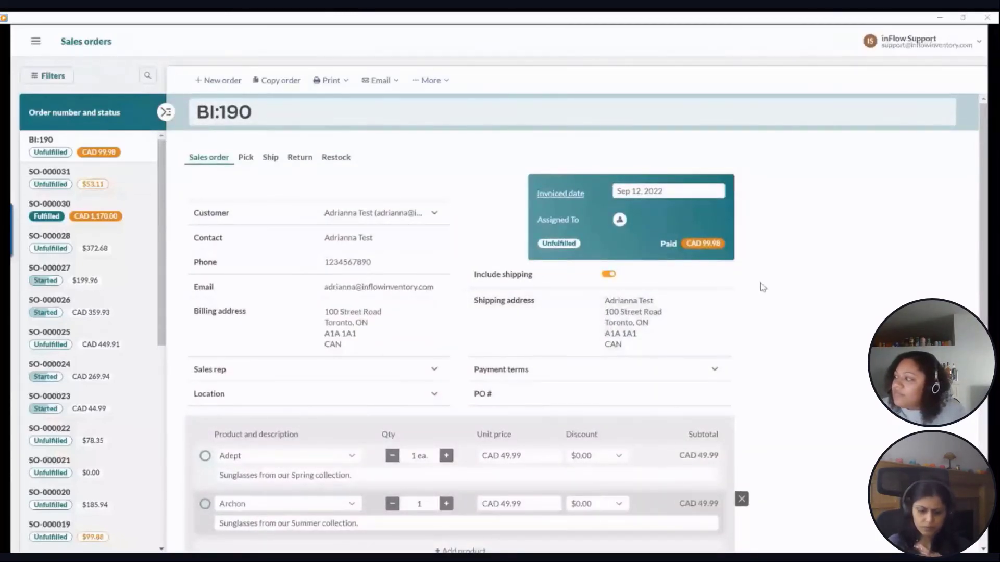
pyautogui.click(499, 535)
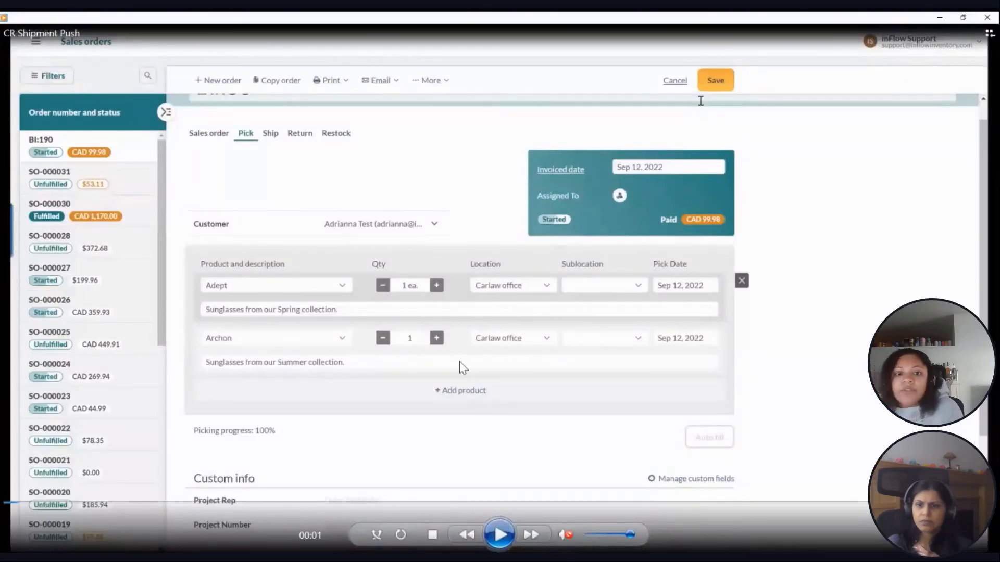
pyautogui.click(498, 539)
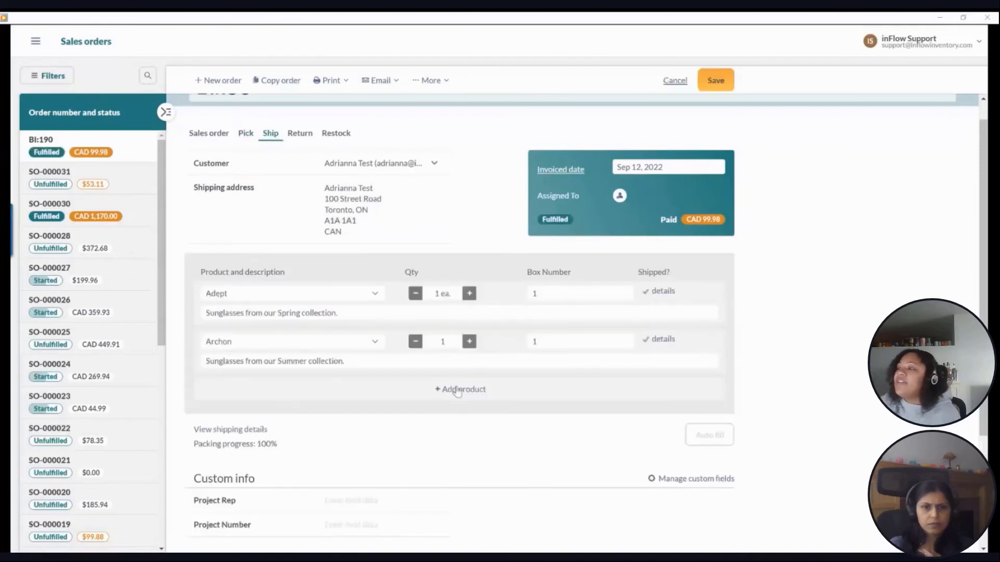
# In Adept's shipping details for box 1, create Canada Post as the carrier, enter the tracking number, and save the details.
pyautogui.click(664, 292)
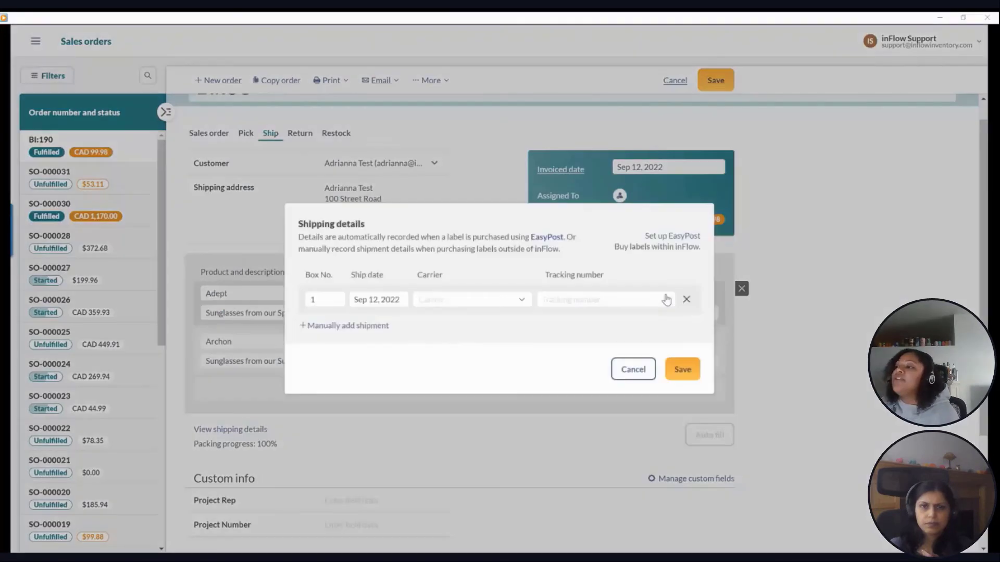
pyautogui.click(523, 303)
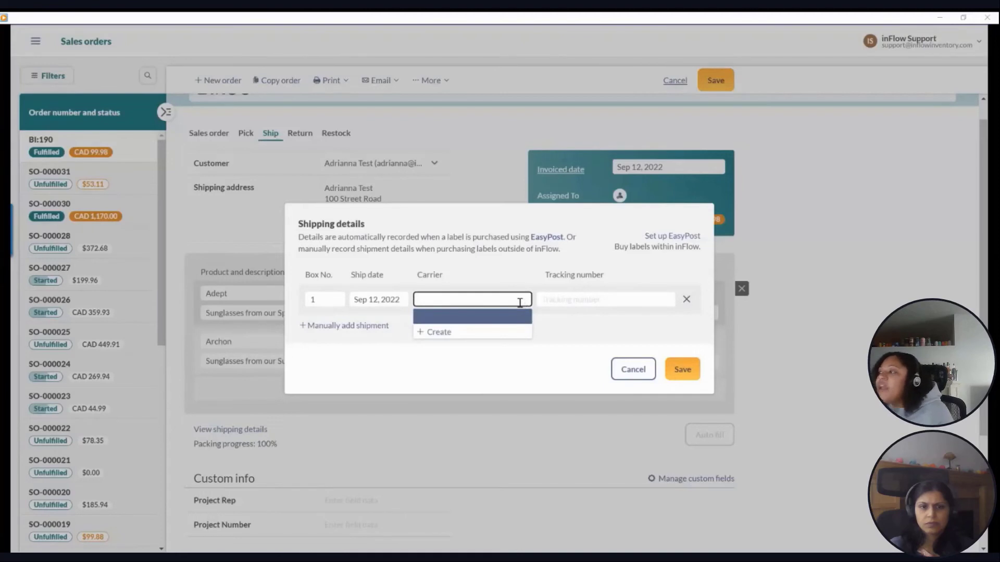
pyautogui.write('Canada')
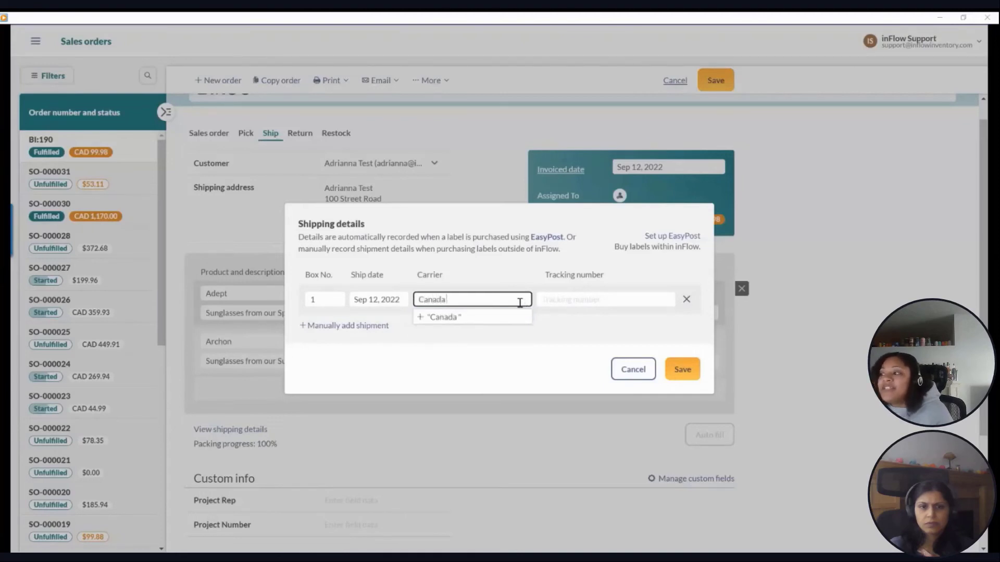
pyautogui.write(' Post')
pyautogui.click(509, 319)
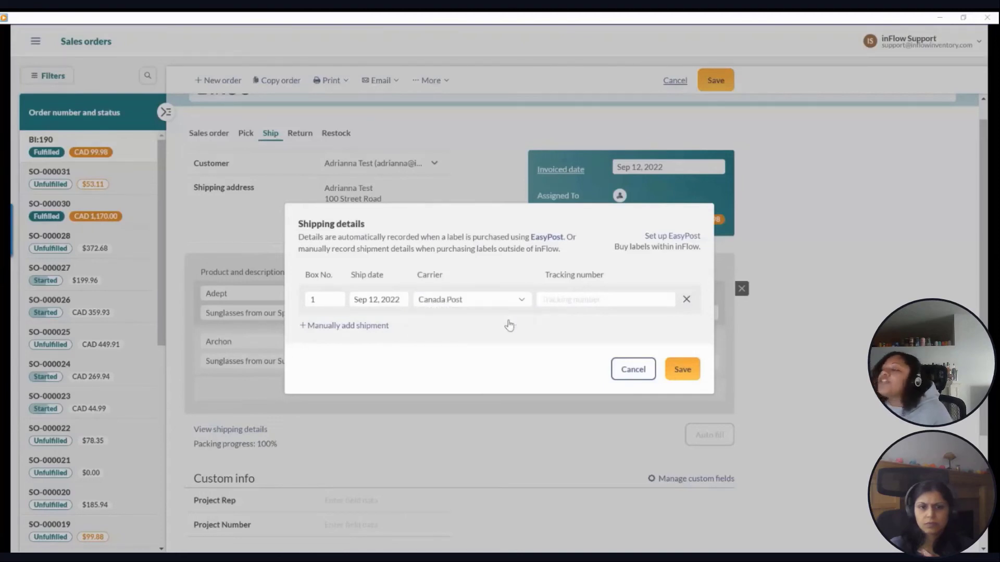
pyautogui.click(575, 301)
pyautogui.write('12345678')
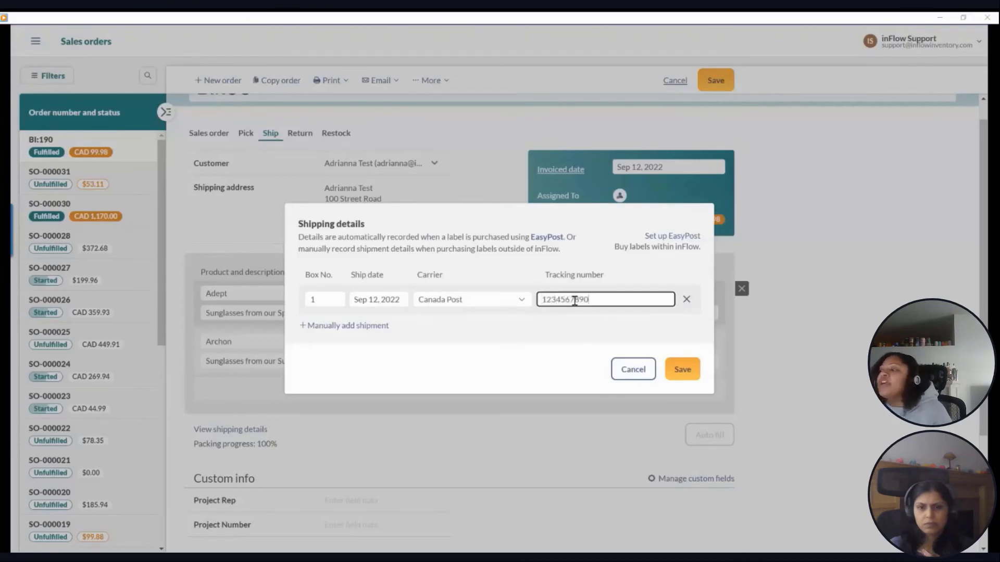
pyautogui.write('90')
pyautogui.click(682, 370)
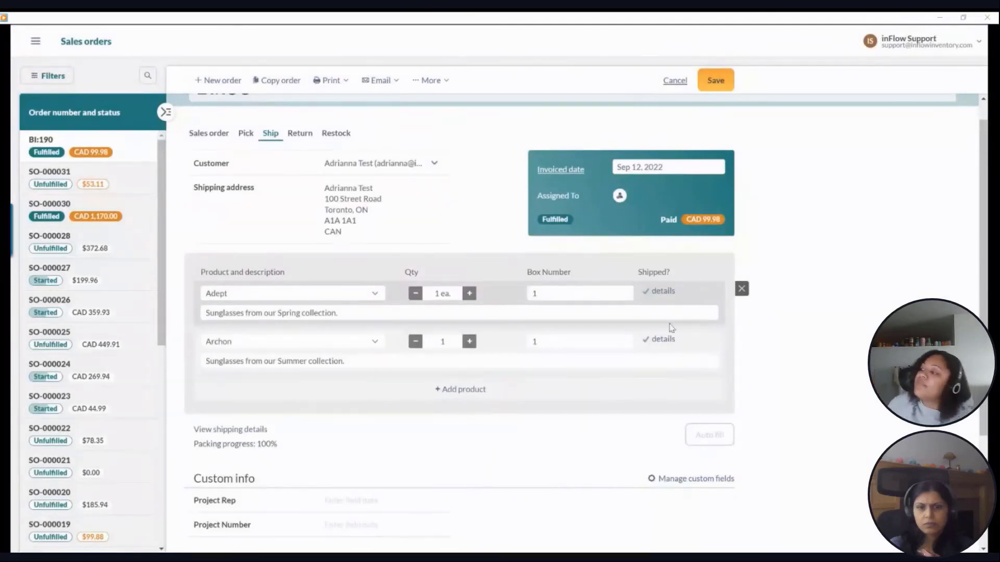
# Open Archon's shipping details to check the carrier and tracking number recorded for its box.
pyautogui.click(651, 359)
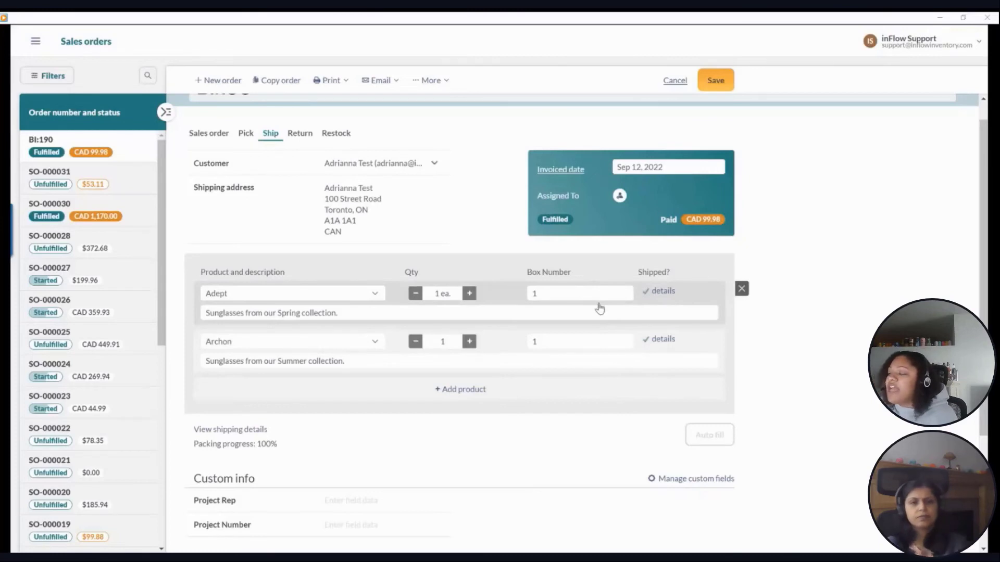
pyautogui.click(662, 341)
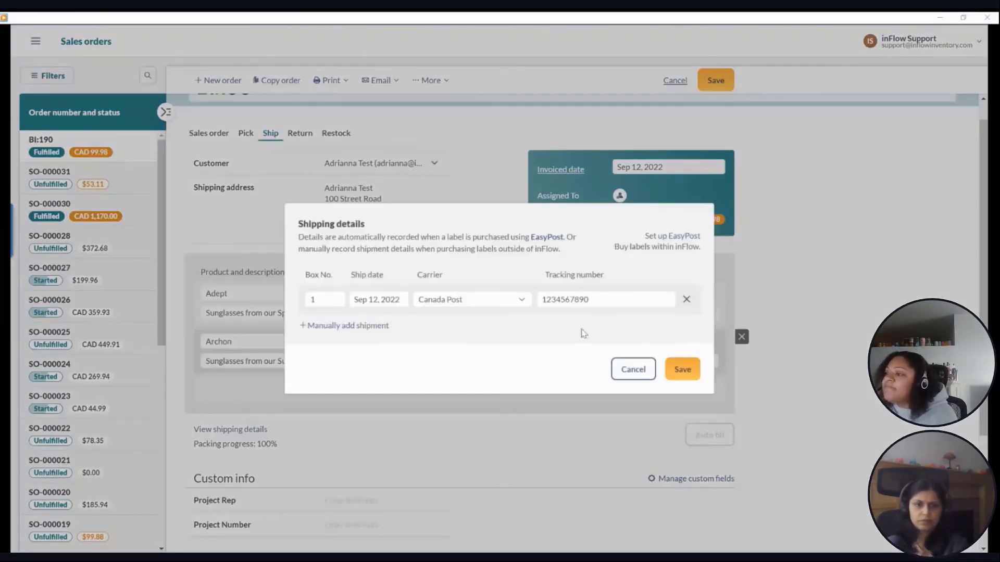
# Close Archon's shipping details without changes and save the sales order.
pyautogui.click(623, 370)
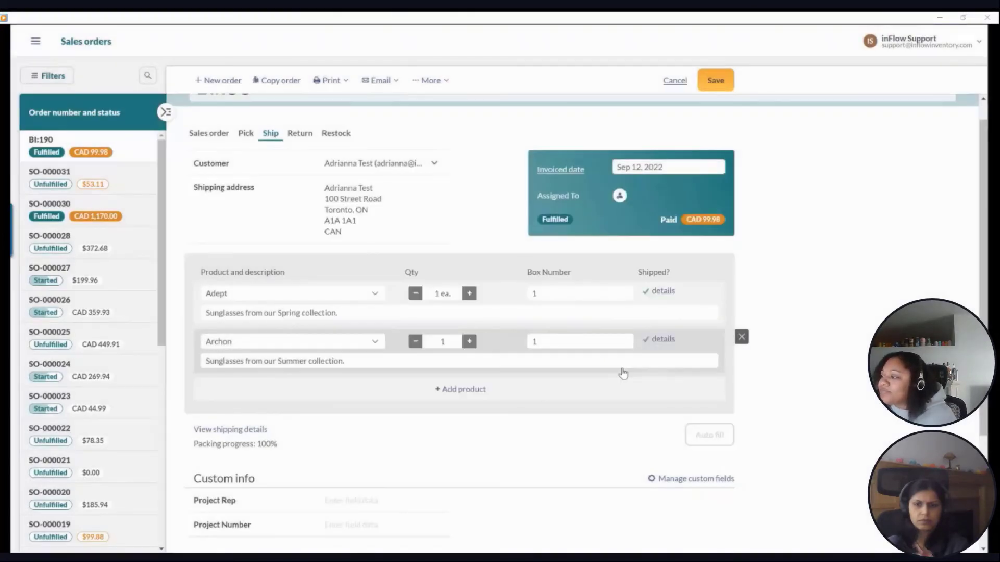
pyautogui.click(716, 84)
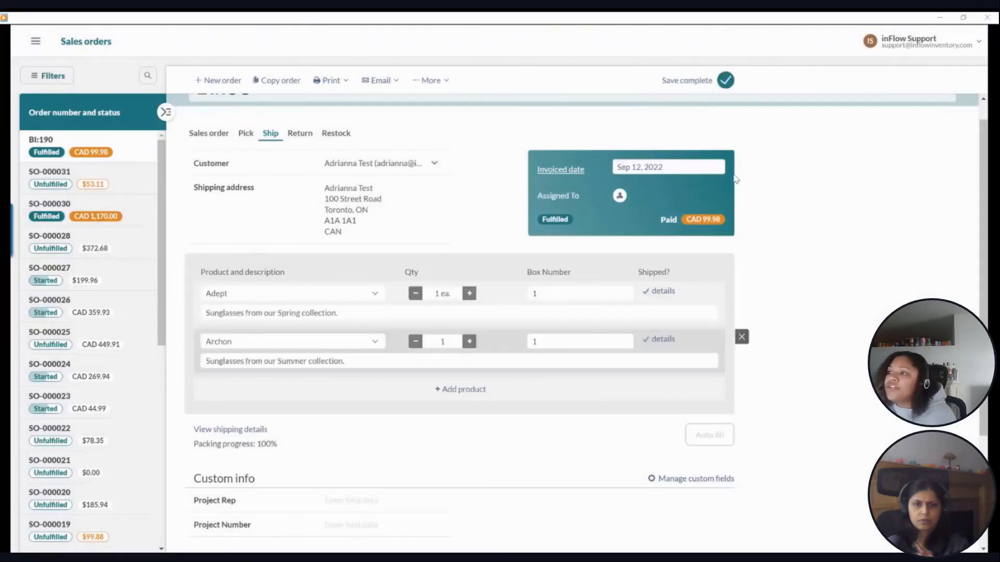
pyautogui.scroll(1, 717, 239)
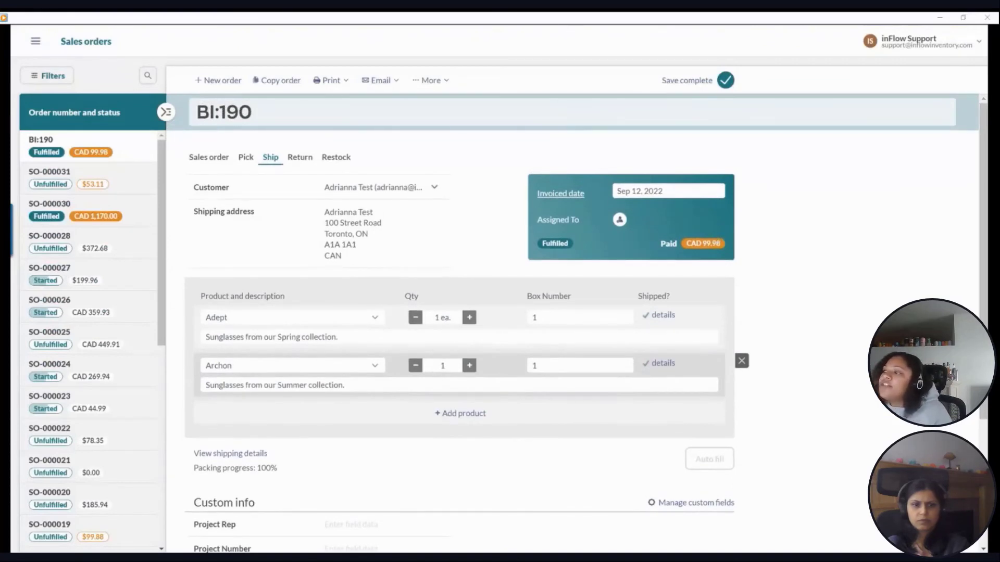
# Switch to CartRover to check the BigCommerce cart's service settings, and switch to BigCommerce's orders list.
pyautogui.click(579, 19)
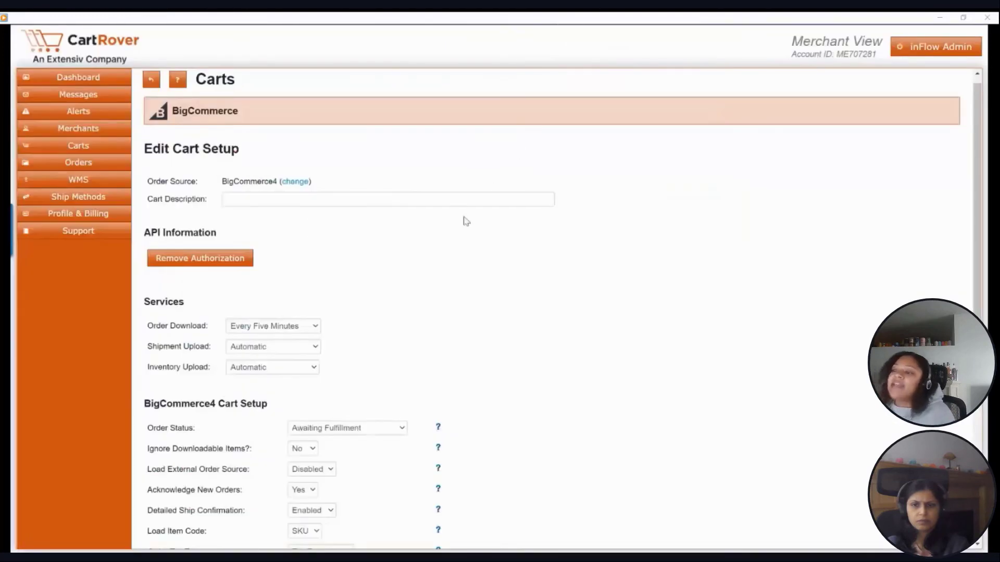
pyautogui.moveTo(311, 332)
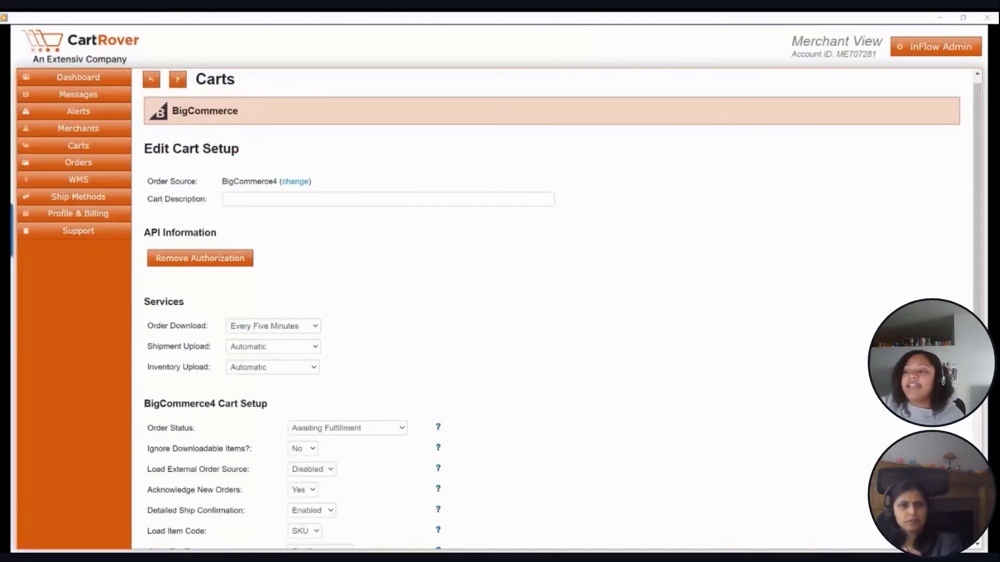
pyautogui.click(621, 19)
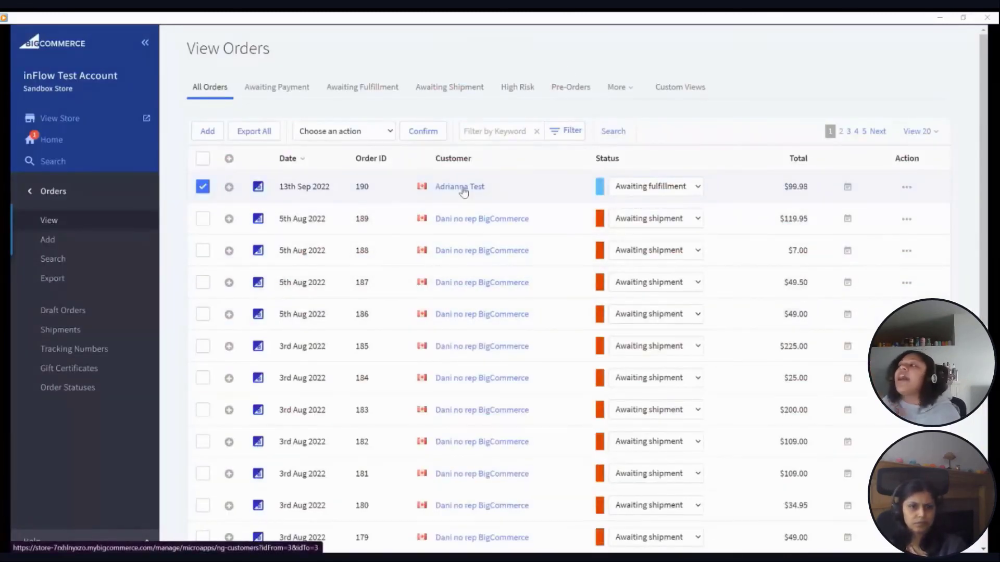
pyautogui.moveTo(260, 192)
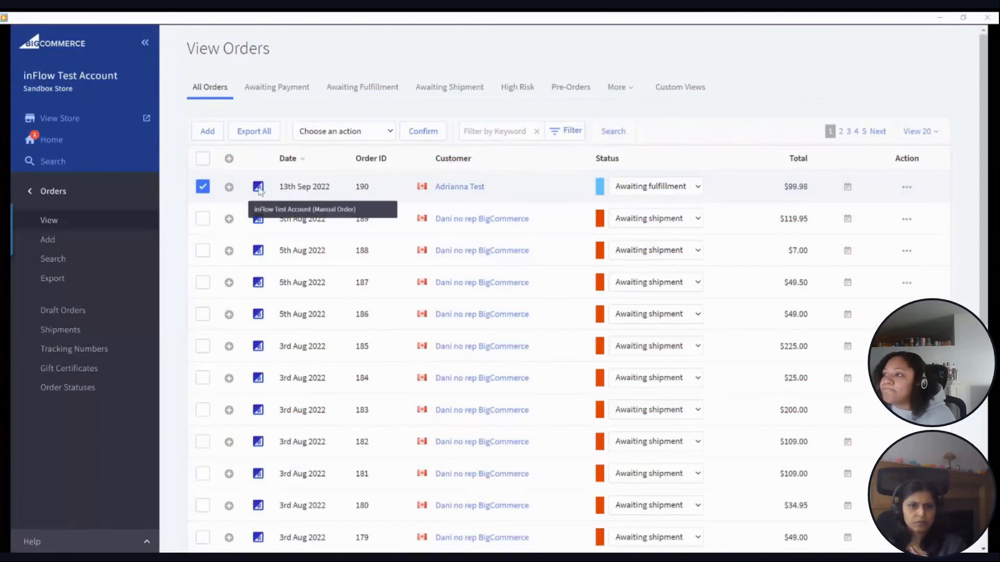
# Open the customer's current order from their record, examine its status and shipment carrier and tracking details, and close the shipment.
pyautogui.click(442, 188)
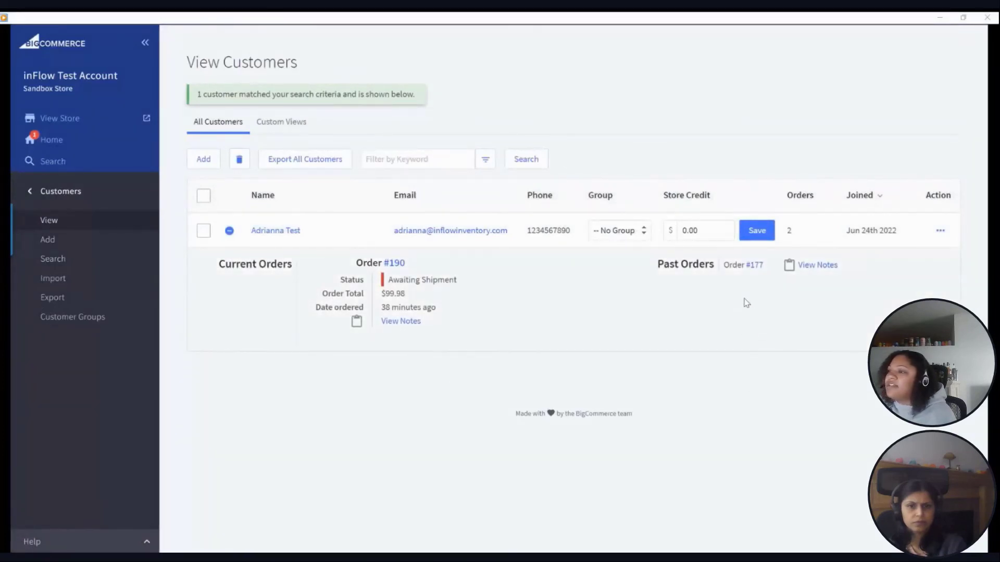
pyautogui.click(395, 263)
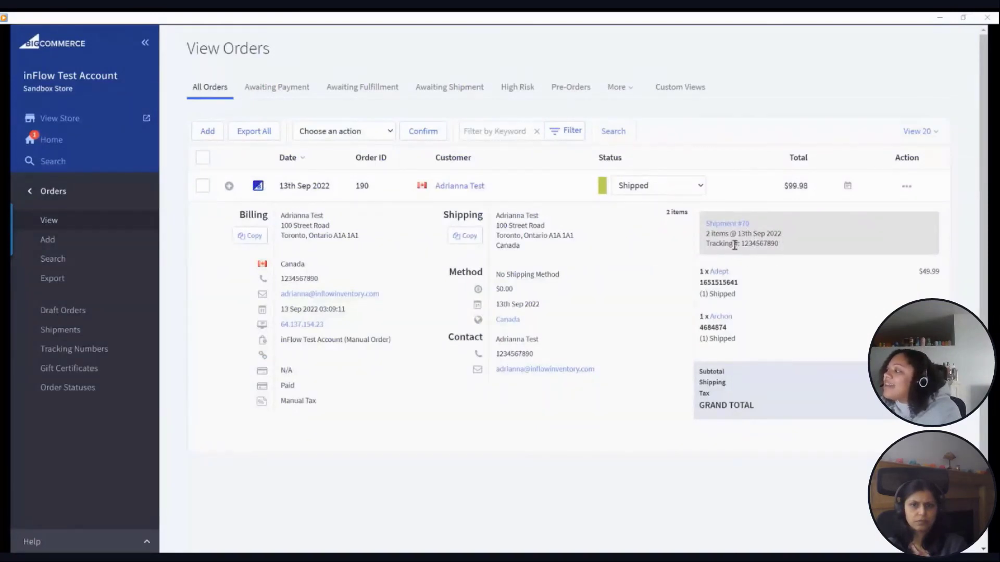
pyautogui.click(737, 229)
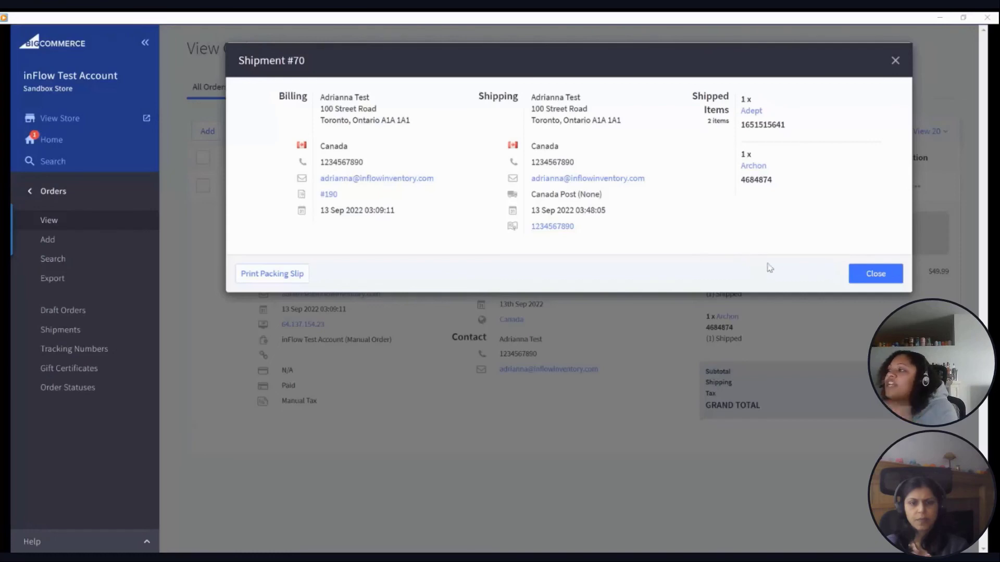
pyautogui.click(874, 275)
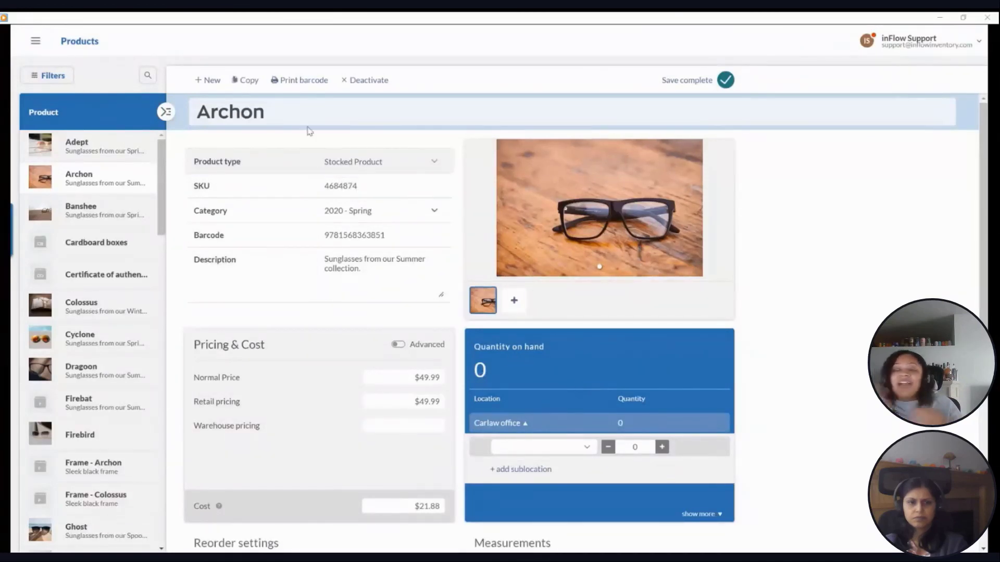
# Check Archon's SKU in inFlow, and look up SKU 4684874 in CartRover's product table.
pyautogui.click(358, 191)
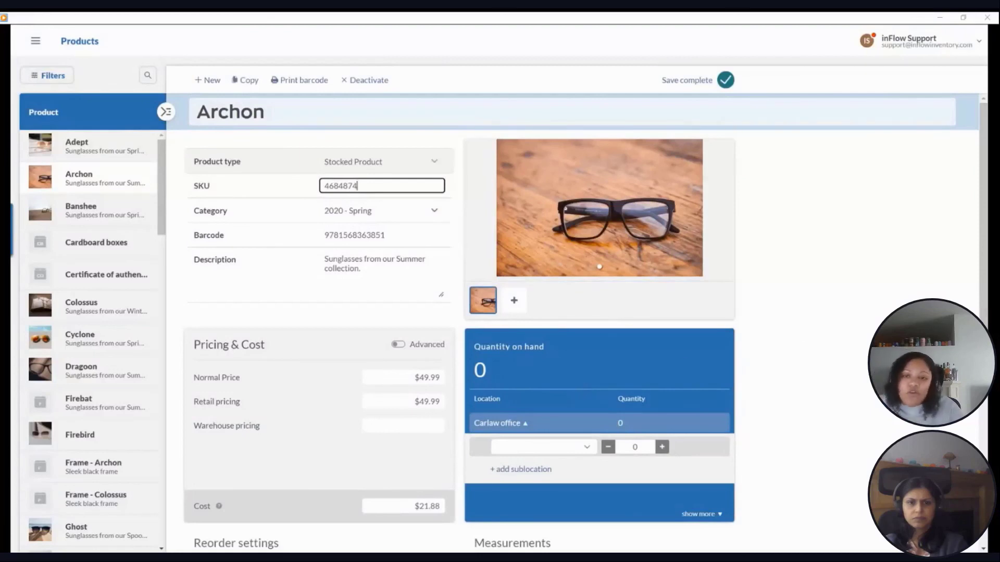
pyautogui.hotkey('ctrl', 'Tab')
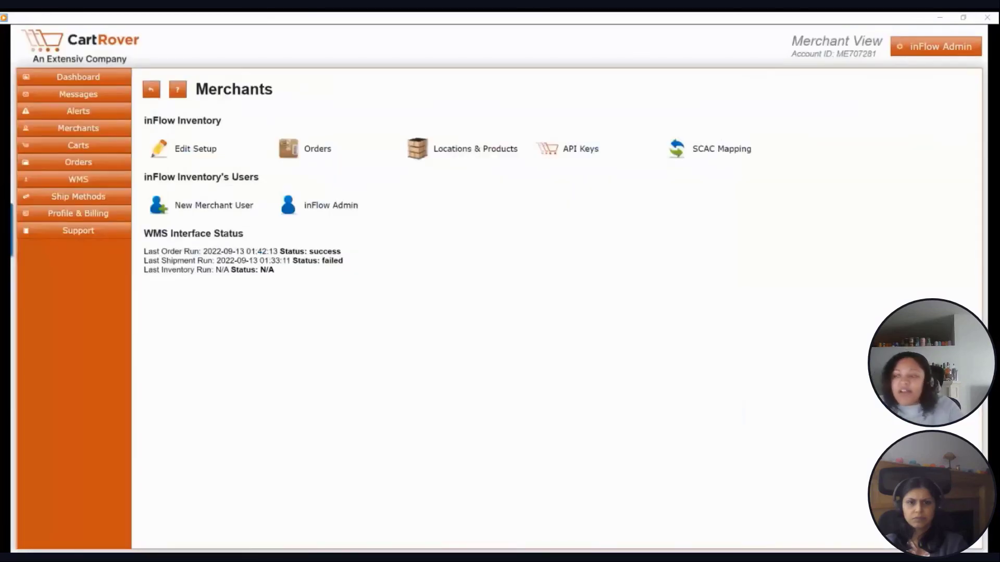
pyautogui.click(444, 153)
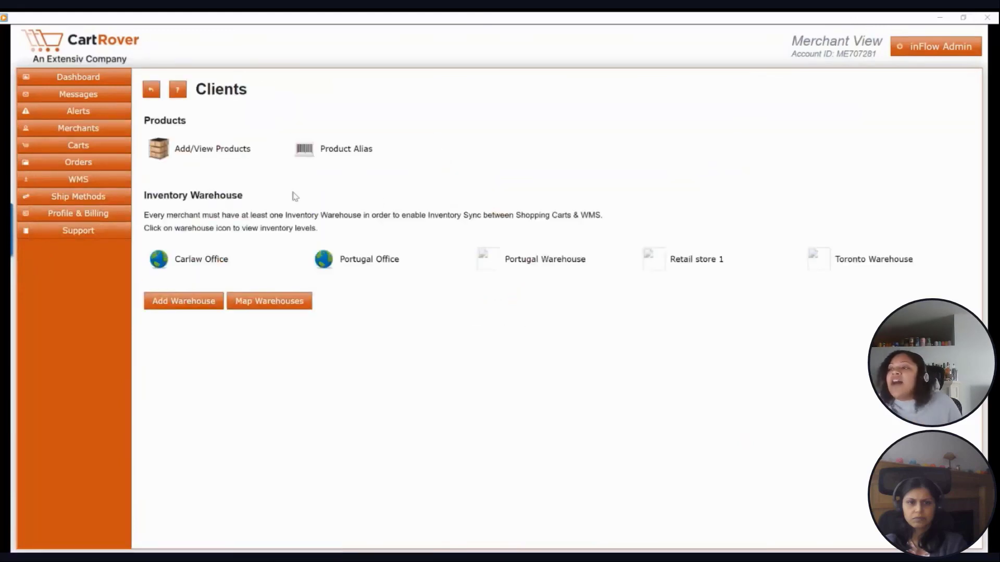
pyautogui.click(214, 151)
pyautogui.click(245, 204)
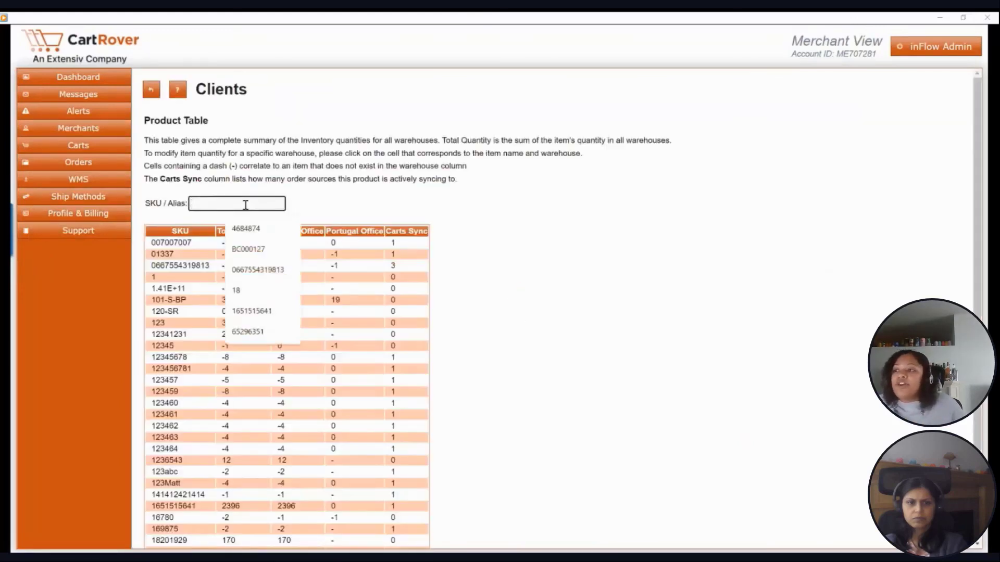
pyautogui.write('4684874')
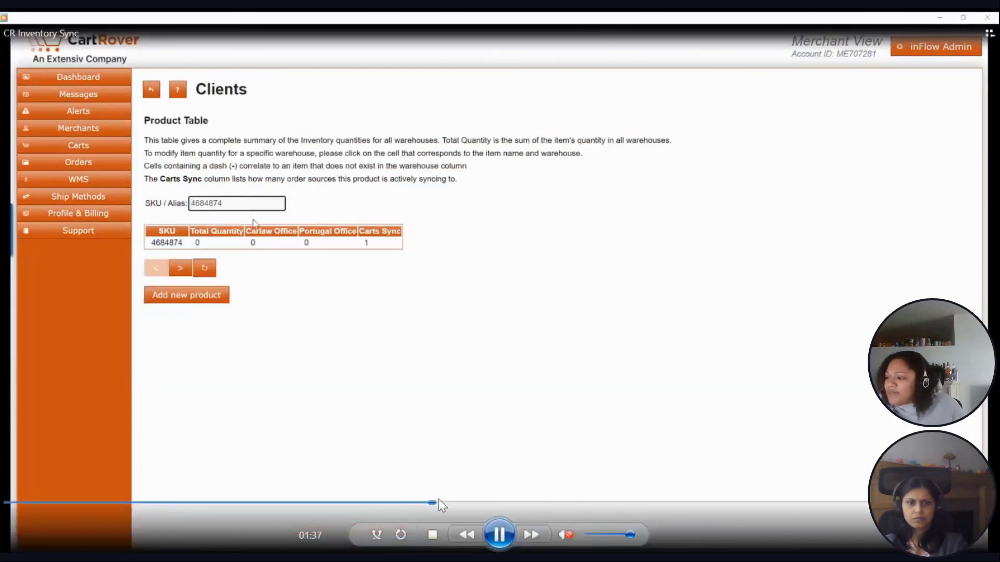
pyautogui.moveTo(437, 504); pyautogui.dragTo(359, 504)
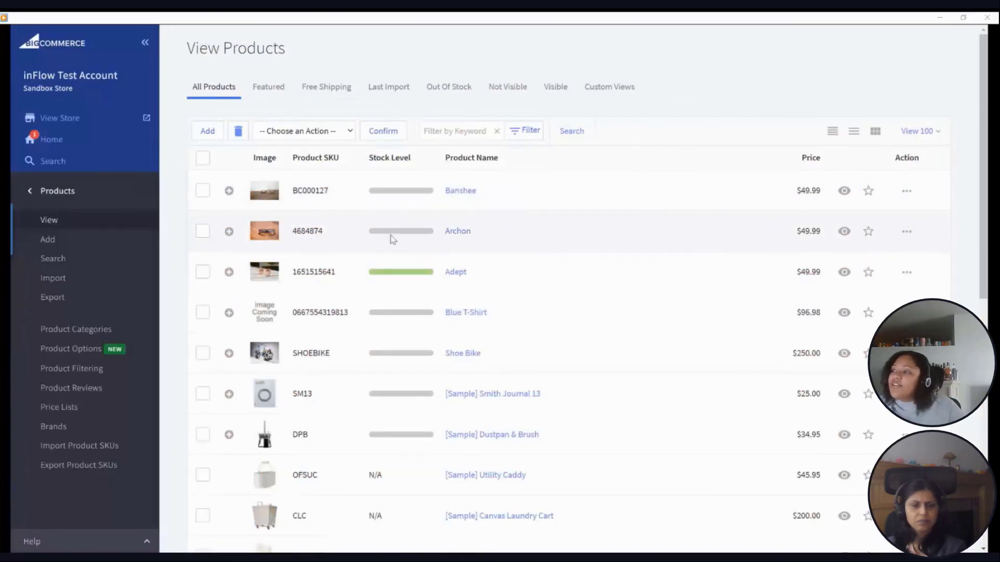
# In BigCommerce's product list, check Archon's stock level and open the product to examine its SKU and inventory section.
pyautogui.moveTo(394, 234)
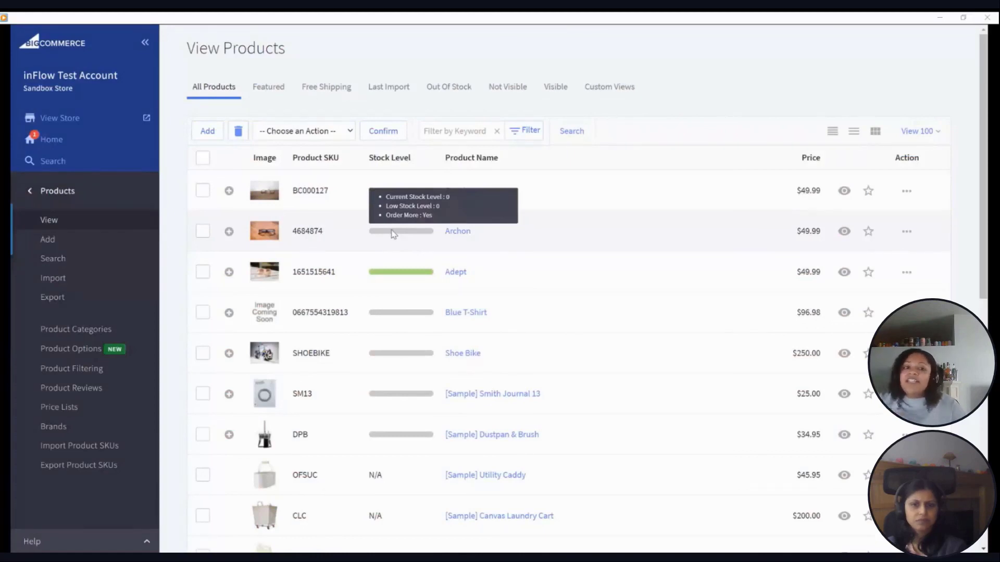
pyautogui.click(452, 233)
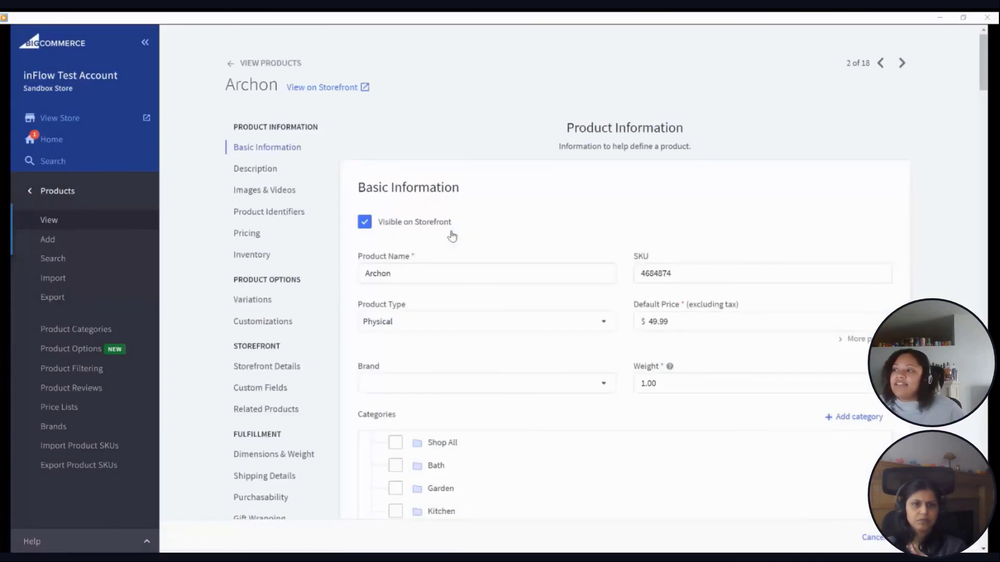
pyautogui.scroll(-1, 450, 232)
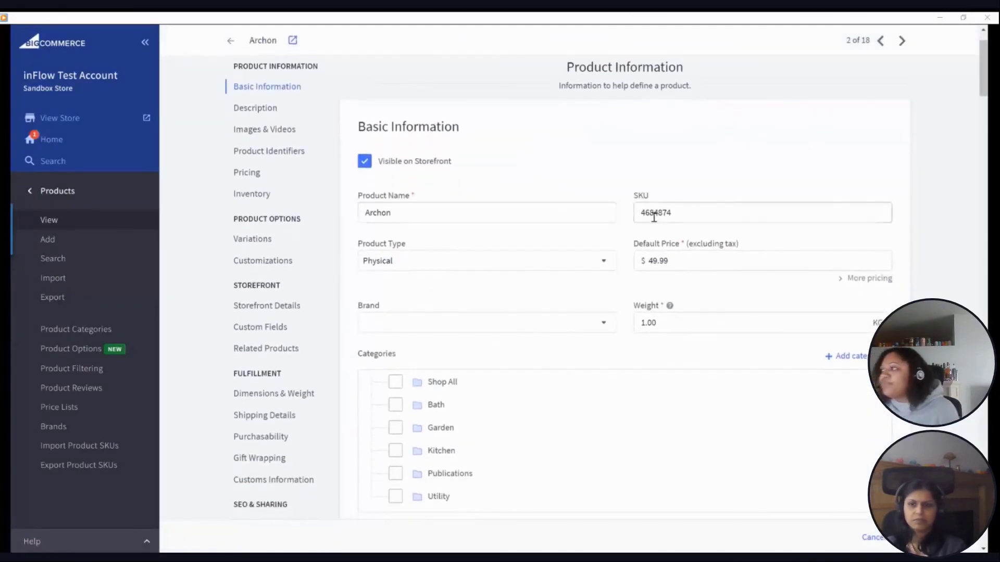
pyautogui.scroll(-4, 509, 292)
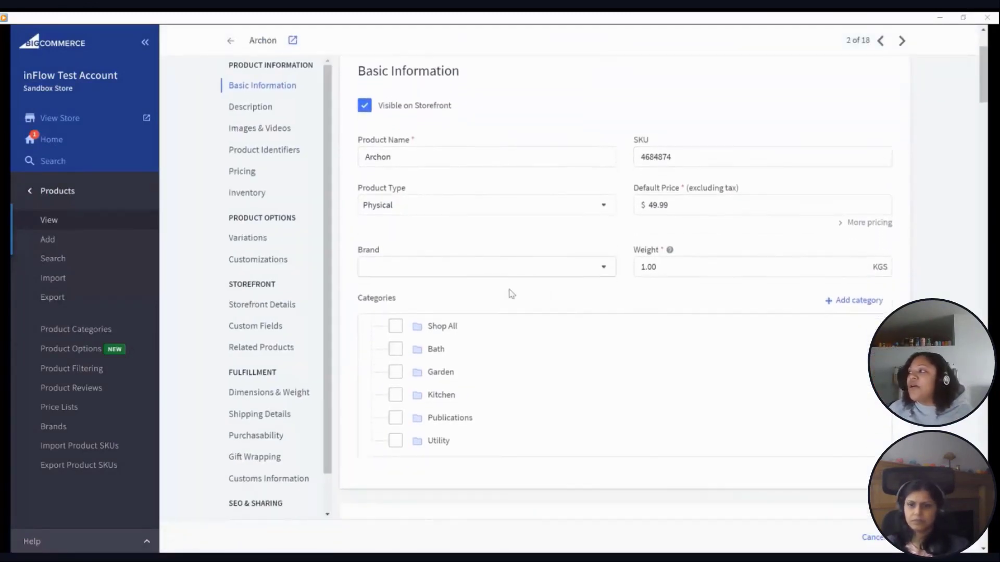
pyautogui.scroll(-8, 511, 293)
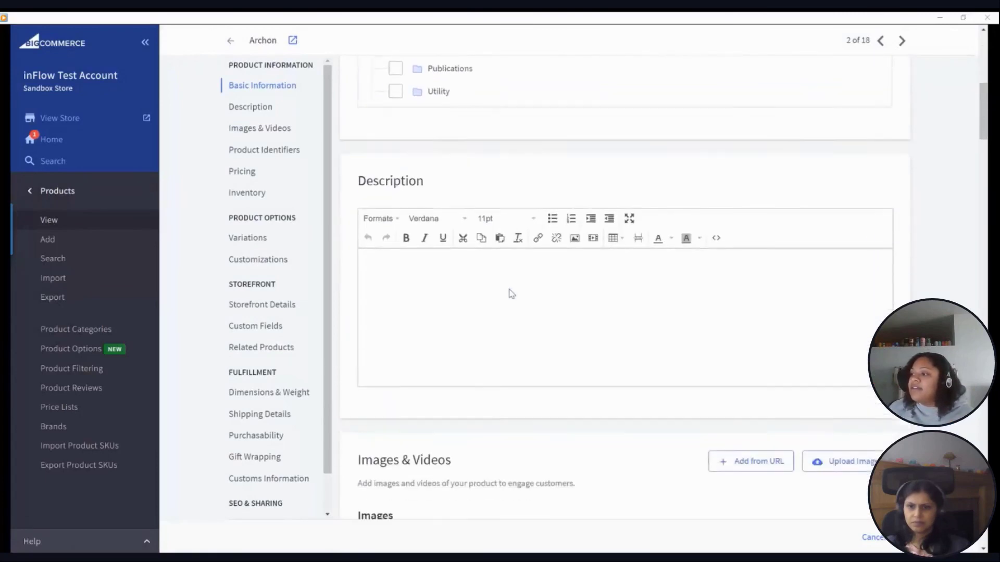
pyautogui.scroll(-8, 510, 293)
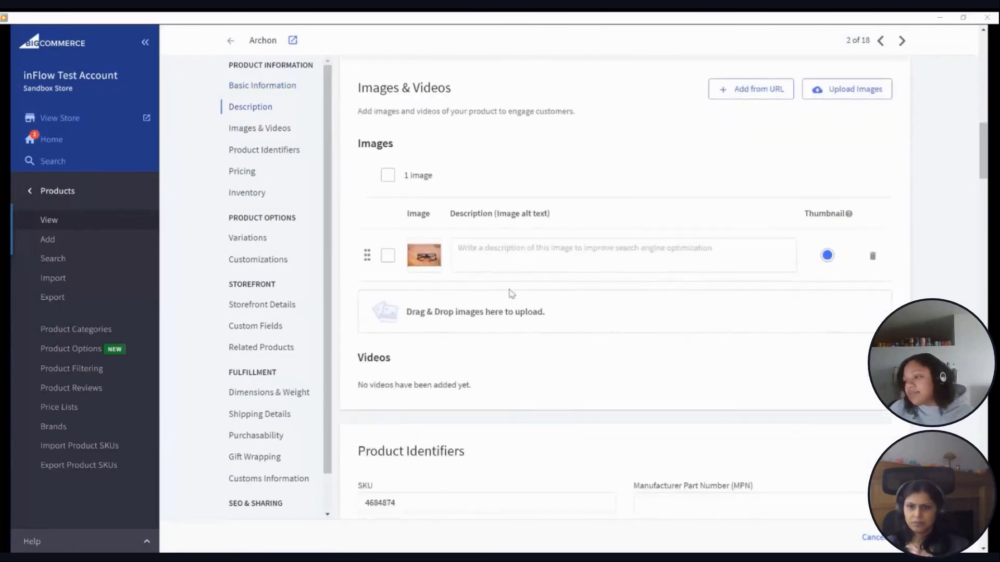
pyautogui.scroll(-8, 511, 293)
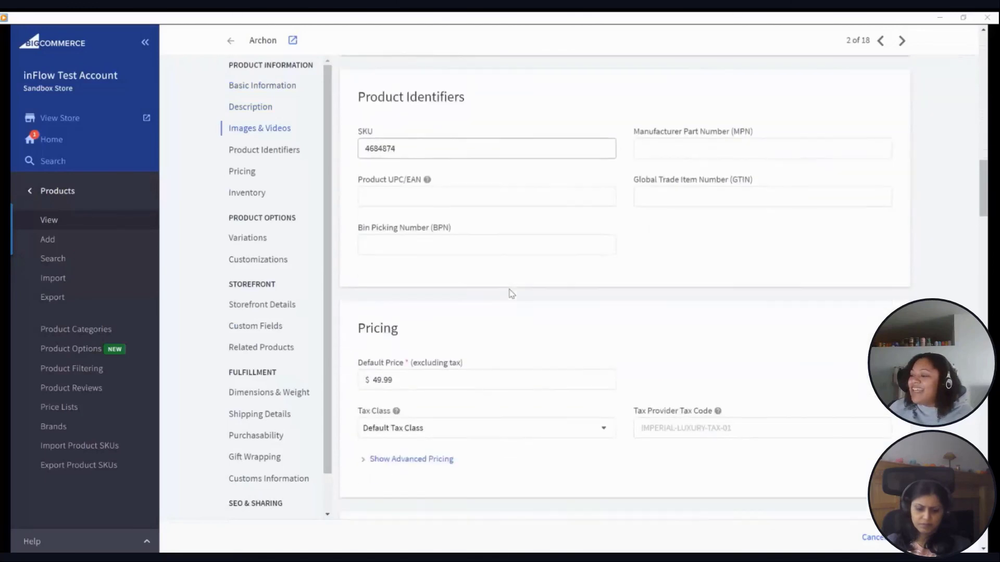
pyautogui.scroll(-2, 511, 293)
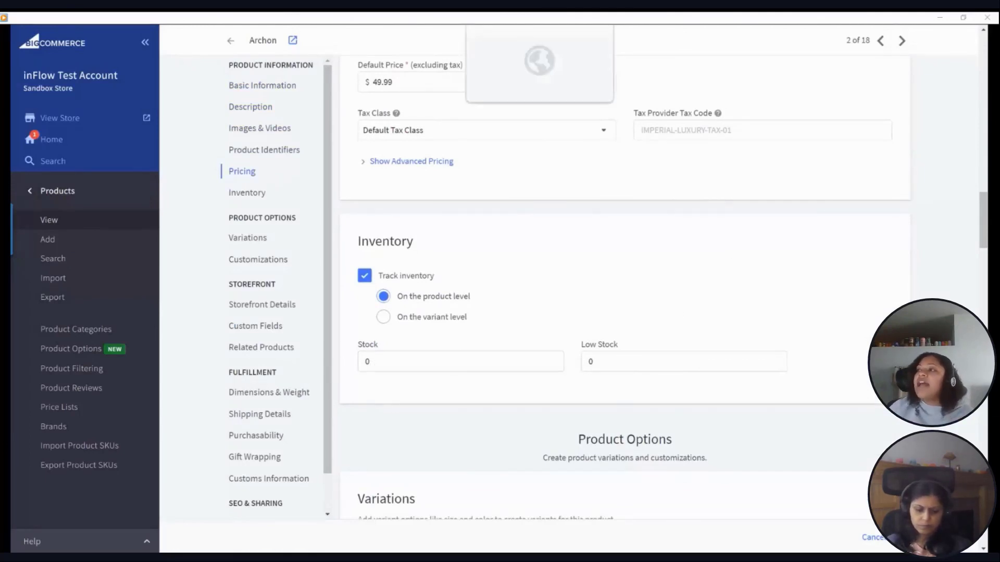
# Switch to inFlow, set Archon's quantity at Carlaw office to 5, and save the product.
pyautogui.click(513, 19)
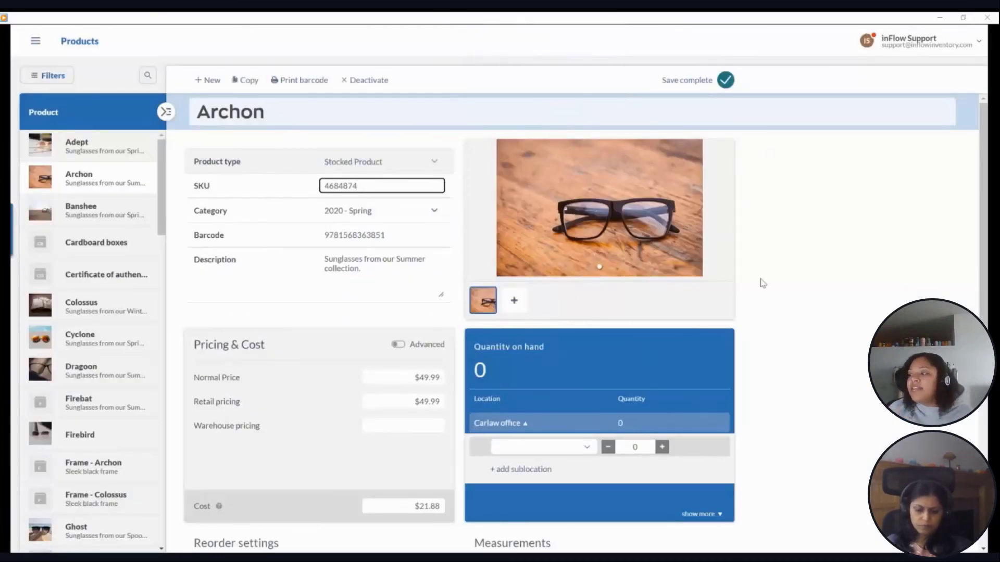
pyautogui.click(780, 353)
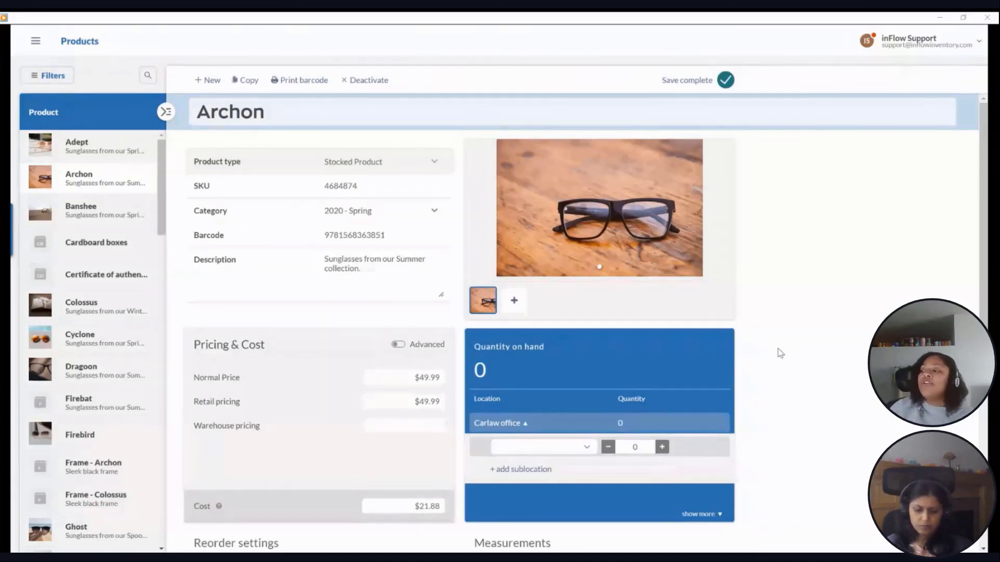
pyautogui.click(662, 446)
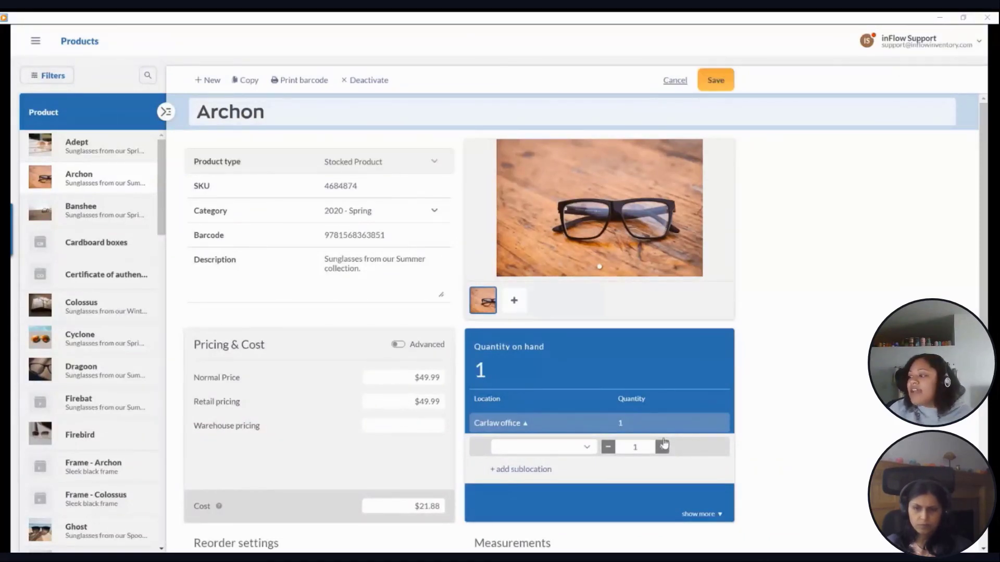
pyautogui.click(663, 447)
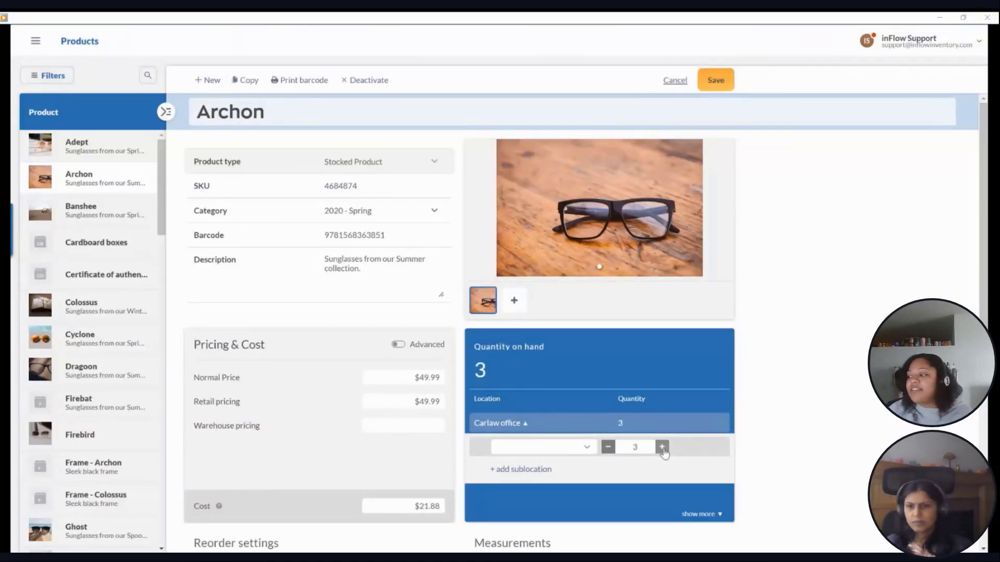
pyautogui.click(662, 447)
pyautogui.click(662, 447)
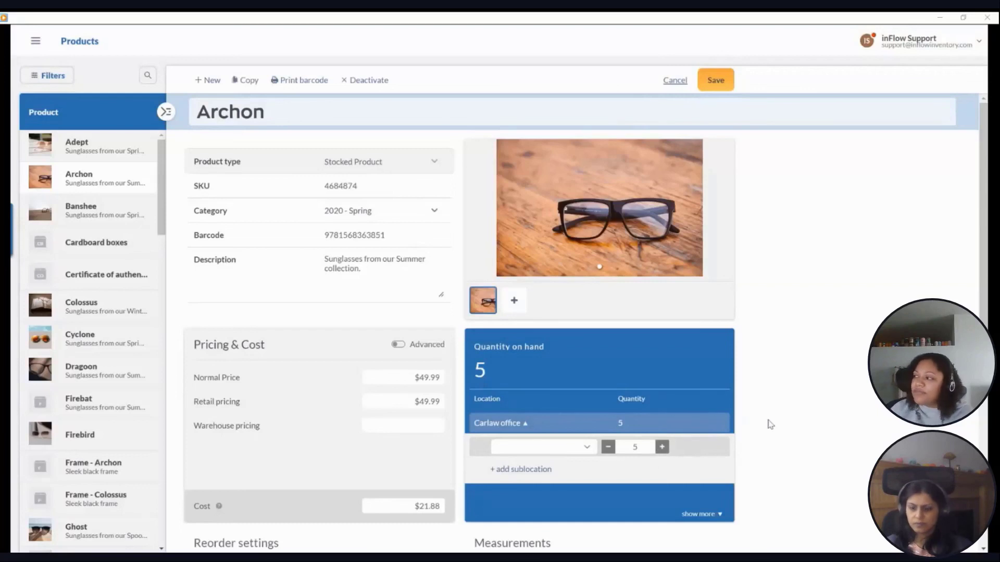
pyautogui.click(642, 444)
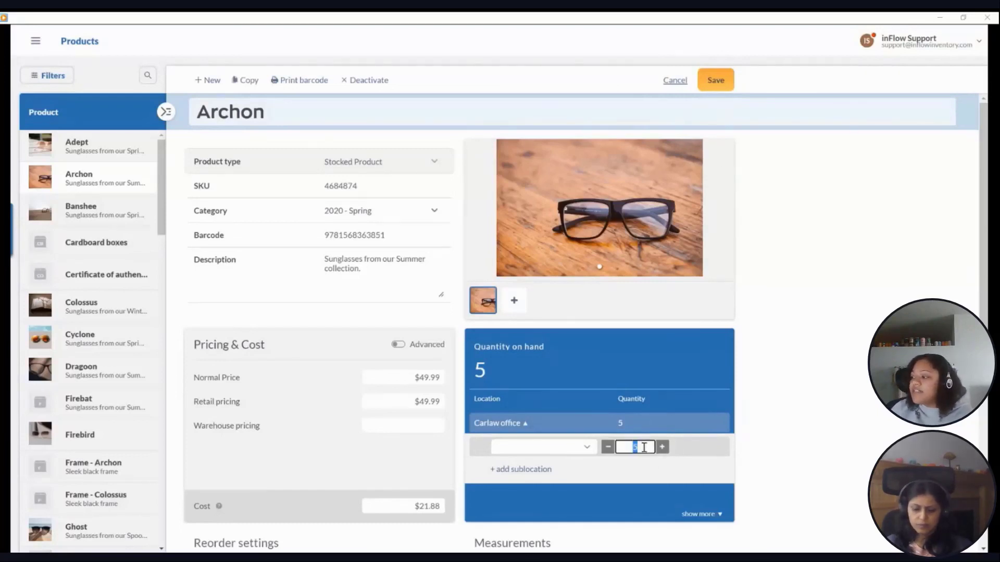
pyautogui.click(714, 83)
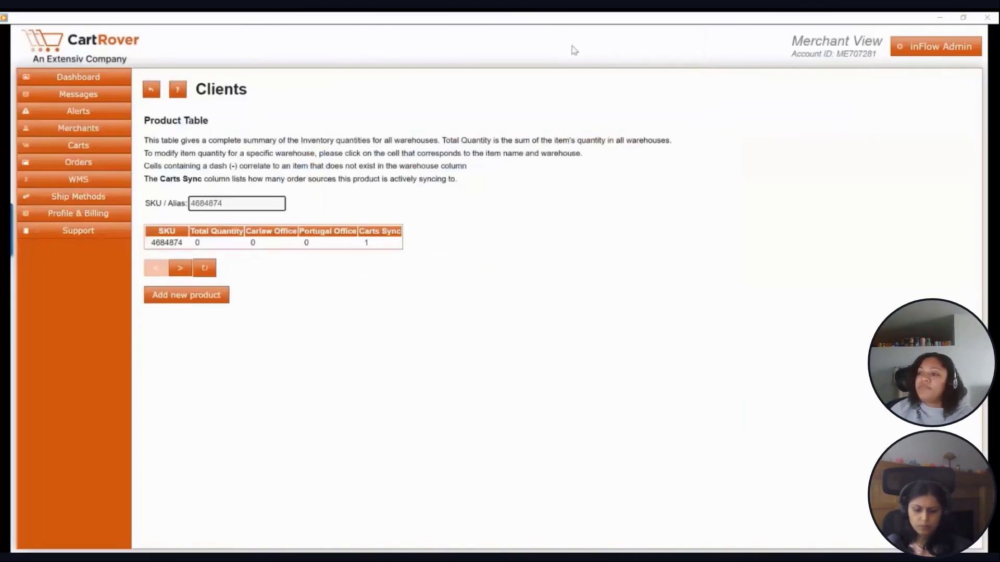
# Refresh the SKU's quantities in CartRover's product table, and open Archon in BigCommerce to check its stock.
pyautogui.click(208, 268)
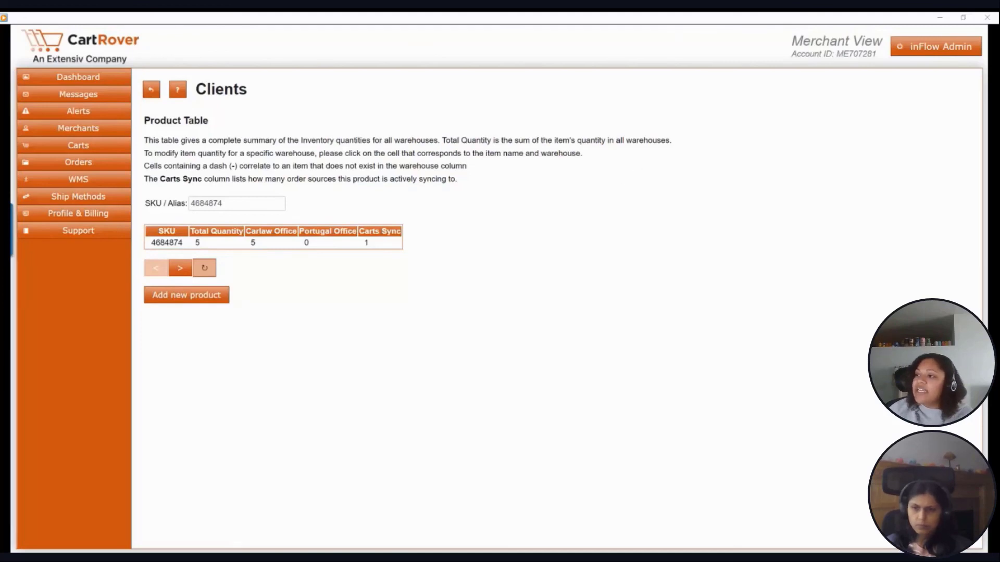
pyautogui.hotkey('ctrl', 'Tab')
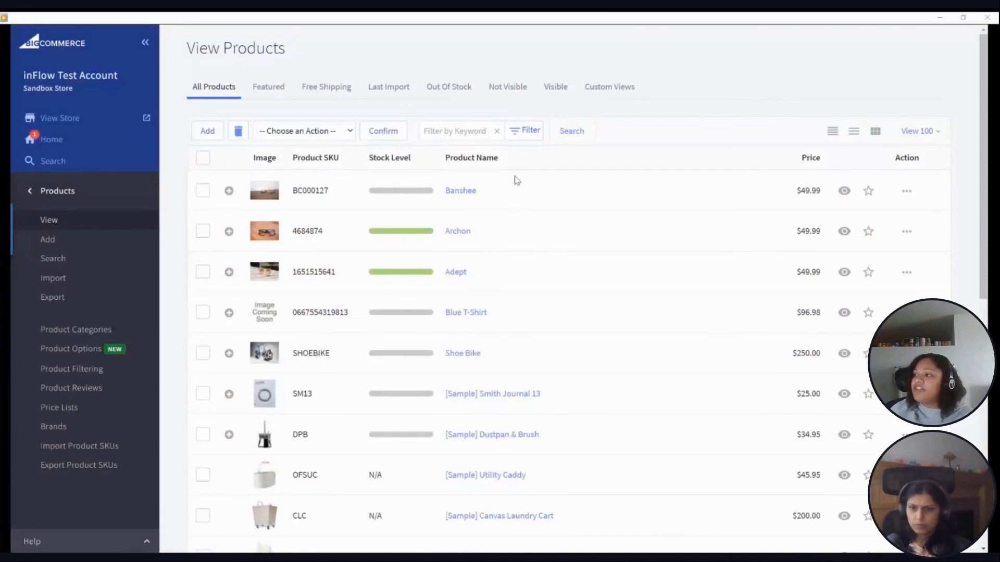
pyautogui.moveTo(417, 236)
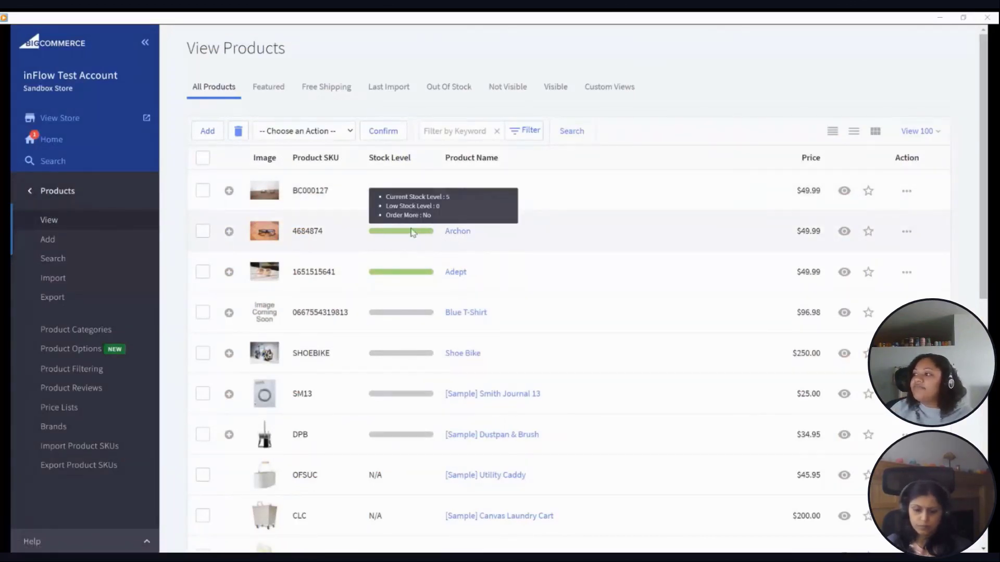
pyautogui.click(456, 232)
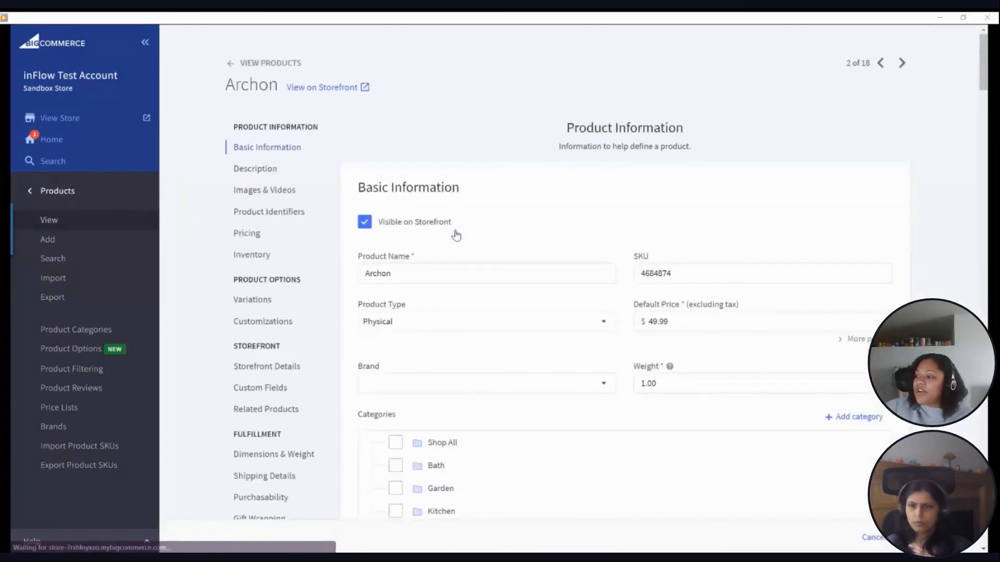
pyautogui.scroll(-6, 456, 236)
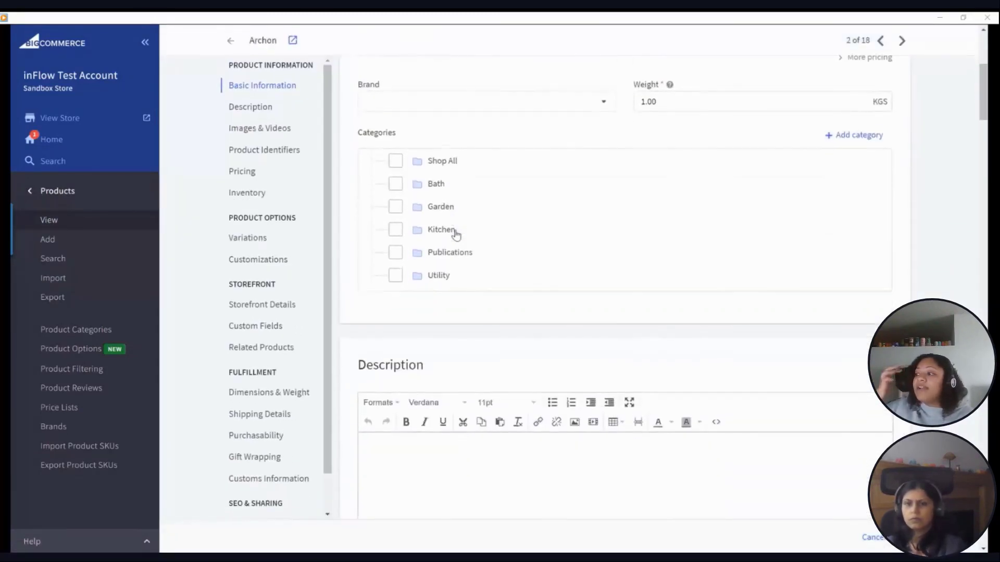
pyautogui.scroll(-10, 456, 227)
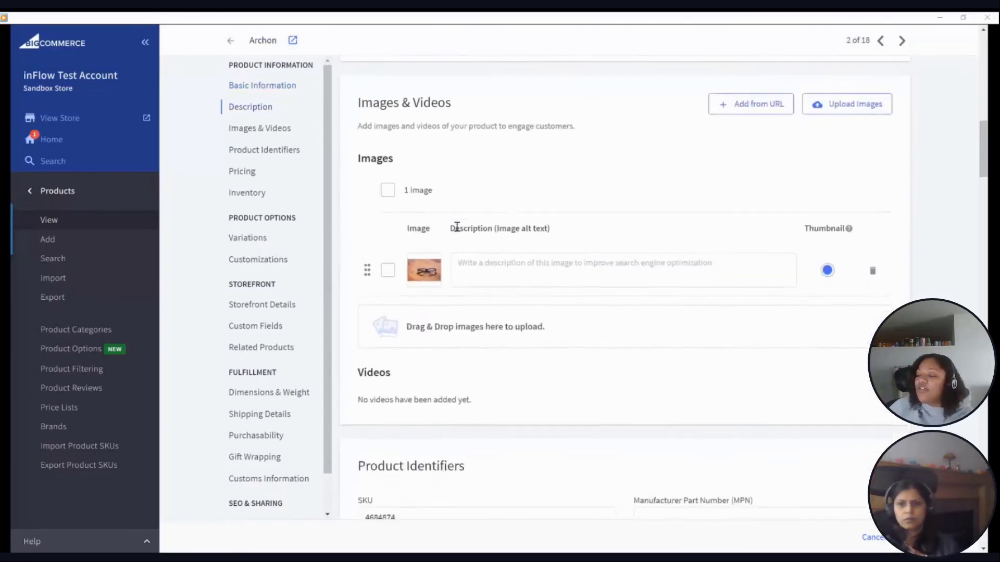
pyautogui.scroll(-10, 457, 227)
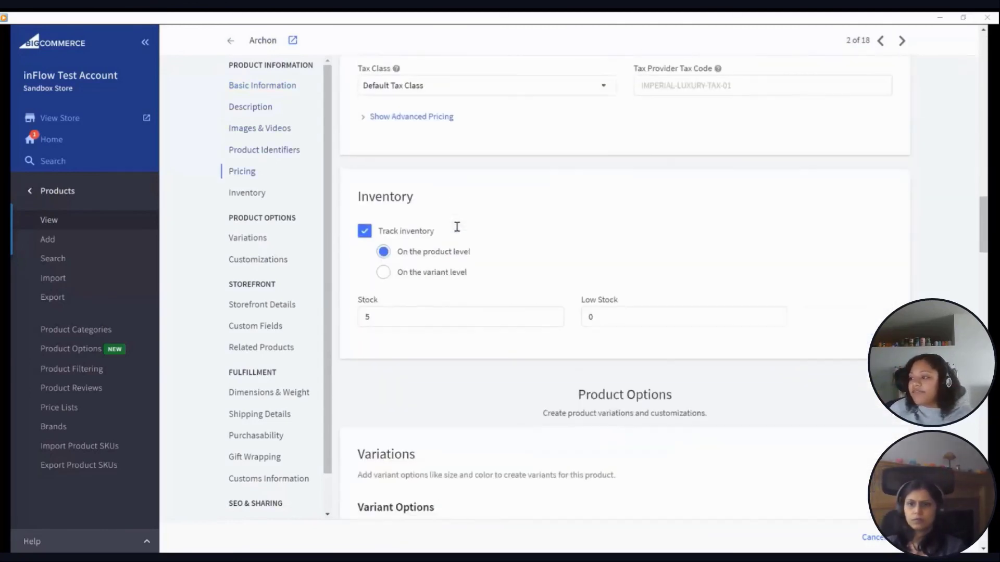